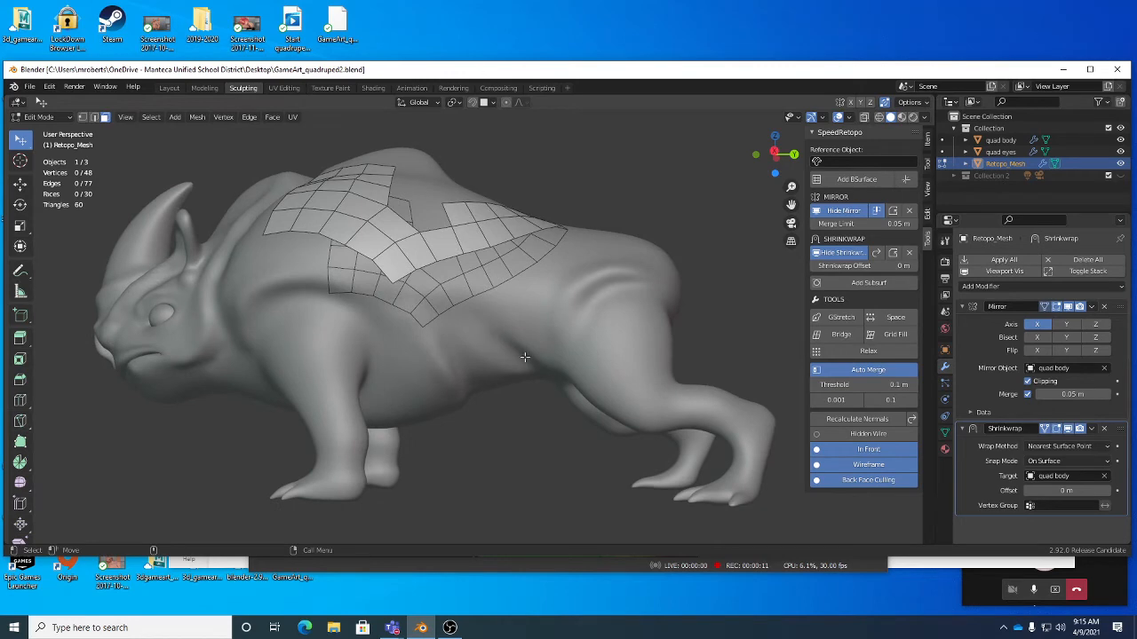
# Step: Examine the partial retopology patches on the creature's back and shoulders from several angles
pyautogui.moveTo(520, 355); pyautogui.dragTo(201, 307, button='middle')
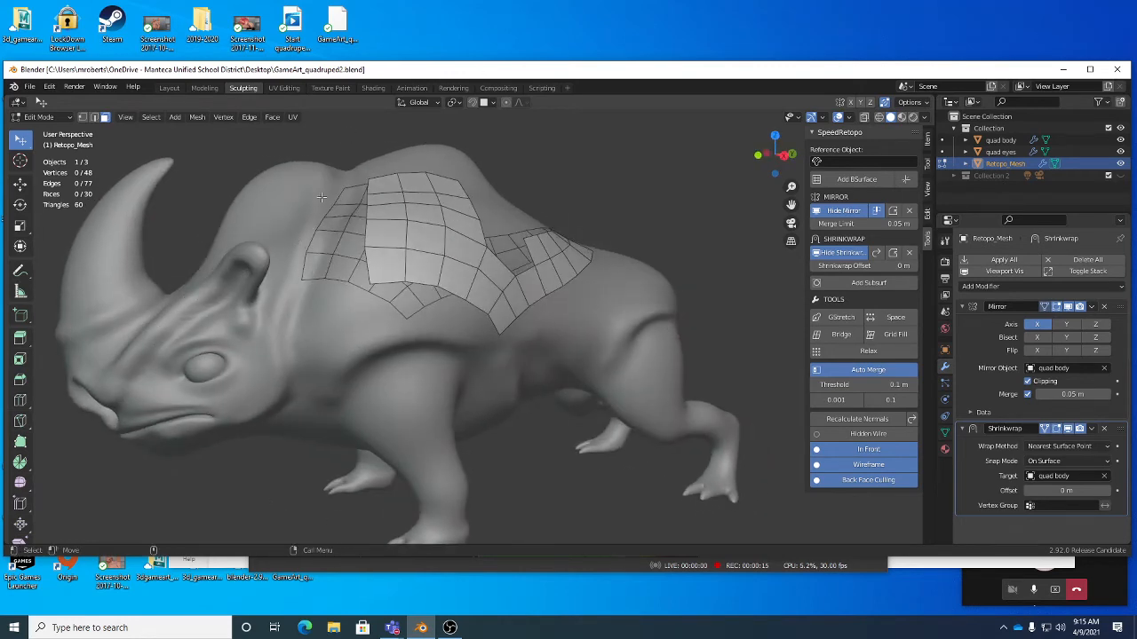
pyautogui.moveTo(321, 197); pyautogui.dragTo(334, 248, button='middle')
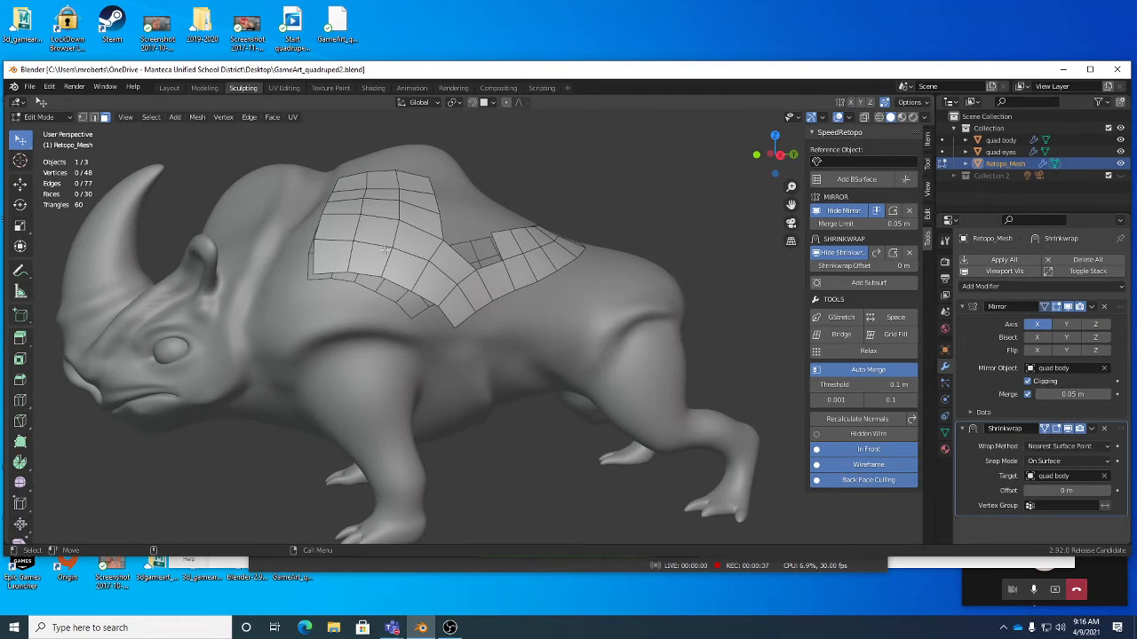
pyautogui.moveTo(436, 220); pyautogui.dragTo(435, 279, button='middle')
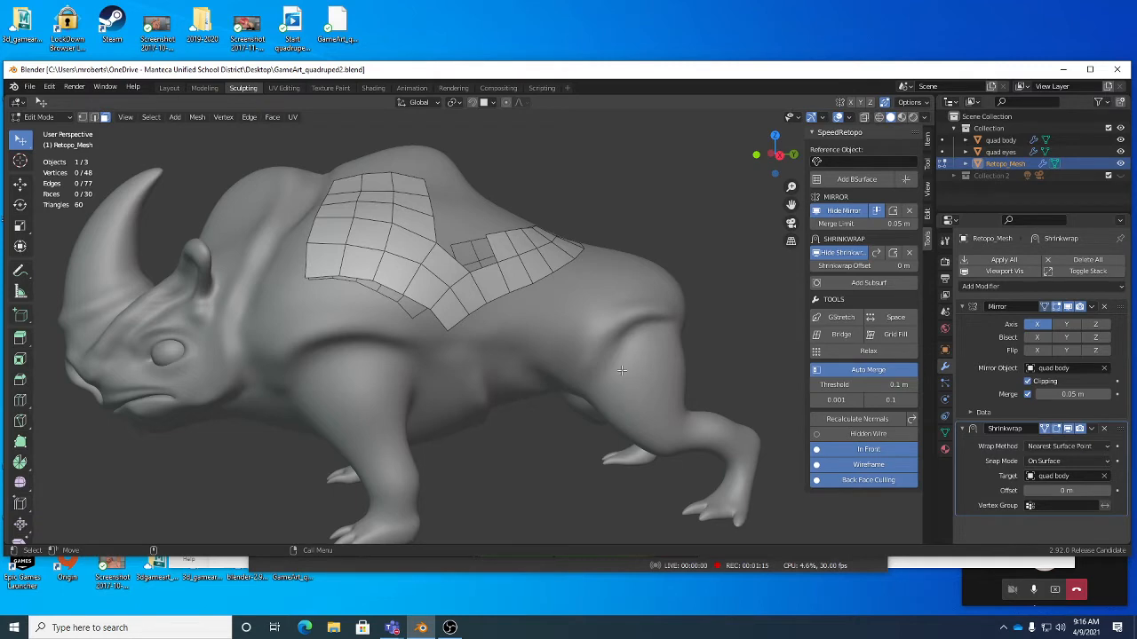
pyautogui.moveTo(514, 363); pyautogui.dragTo(582, 288, button='middle')
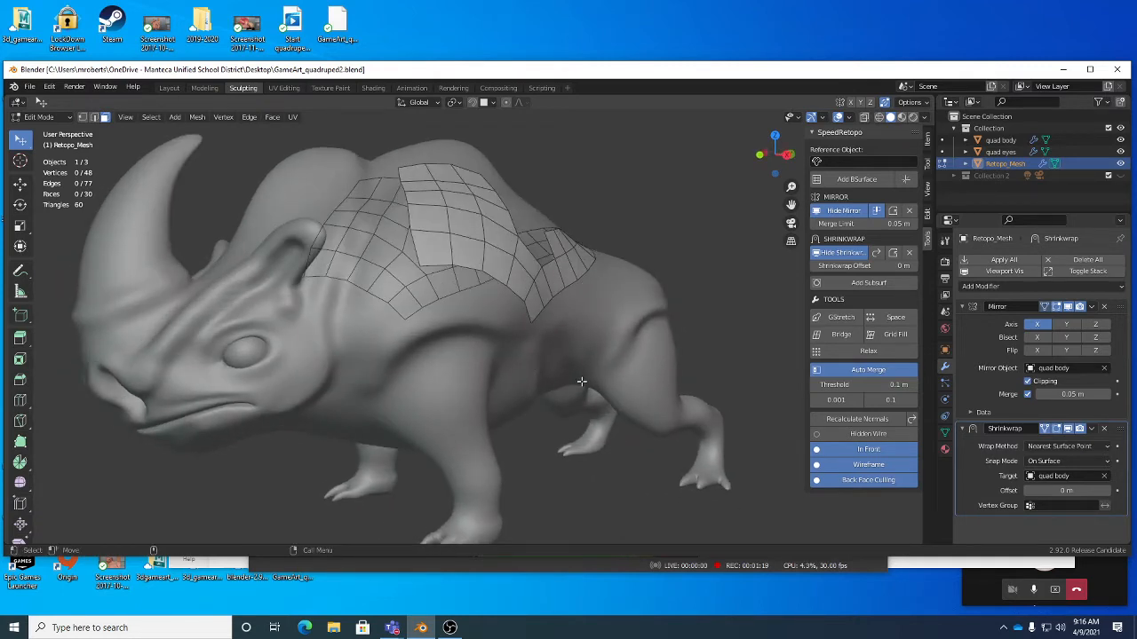
pyautogui.moveTo(545, 412); pyautogui.dragTo(545, 399, button='middle')
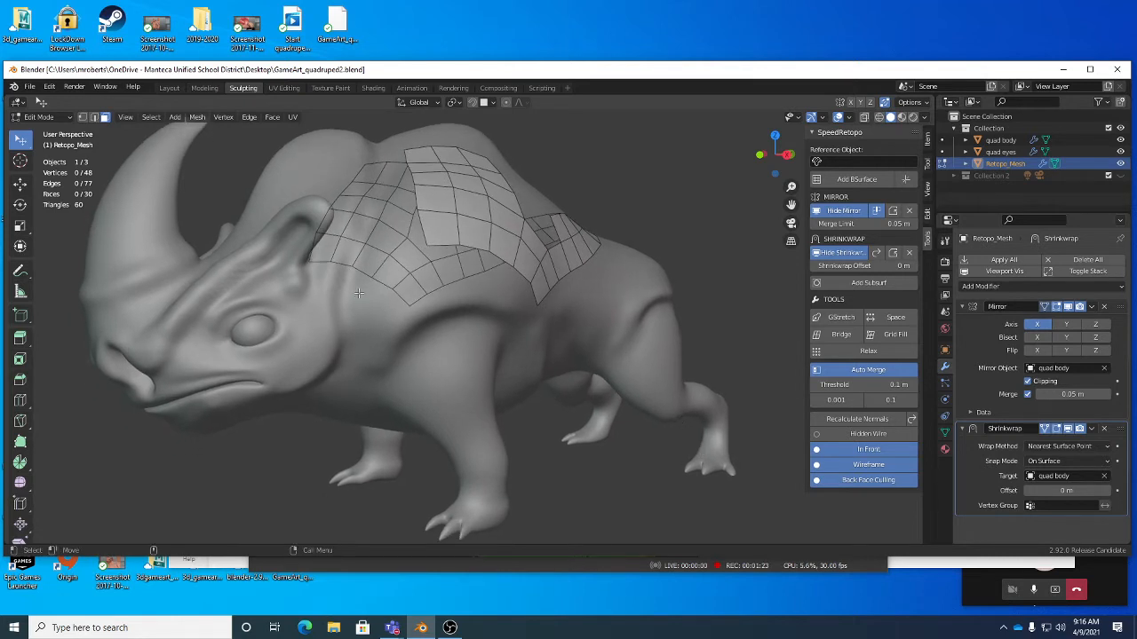
pyautogui.moveTo(359, 294); pyautogui.dragTo(285, 222, button='middle')
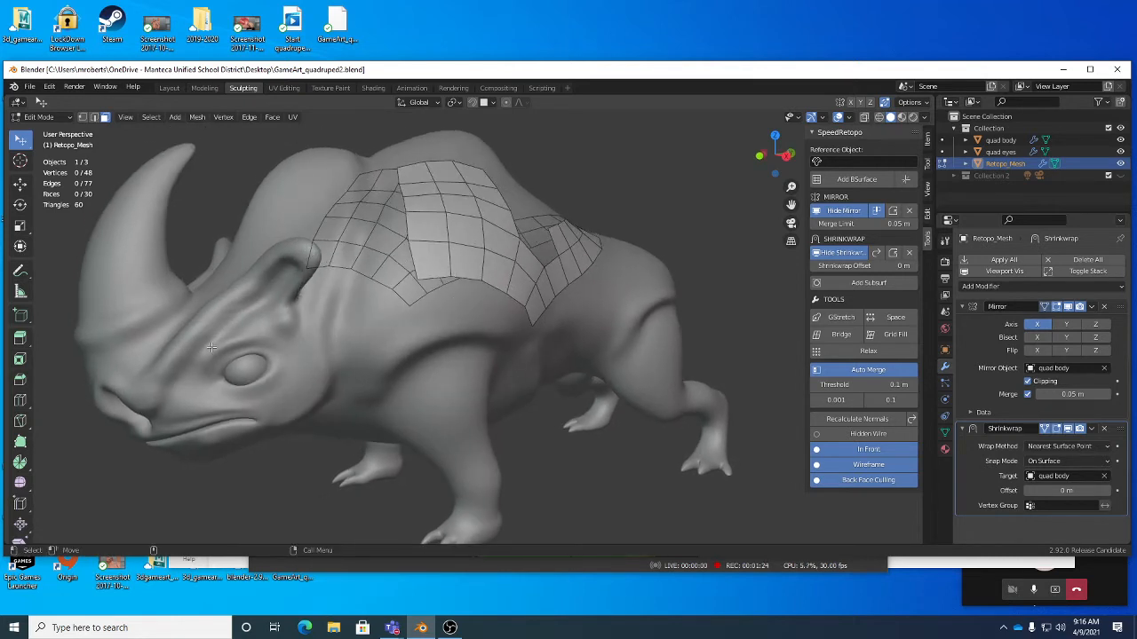
pyautogui.moveTo(272, 332); pyautogui.dragTo(311, 272, button='middle')
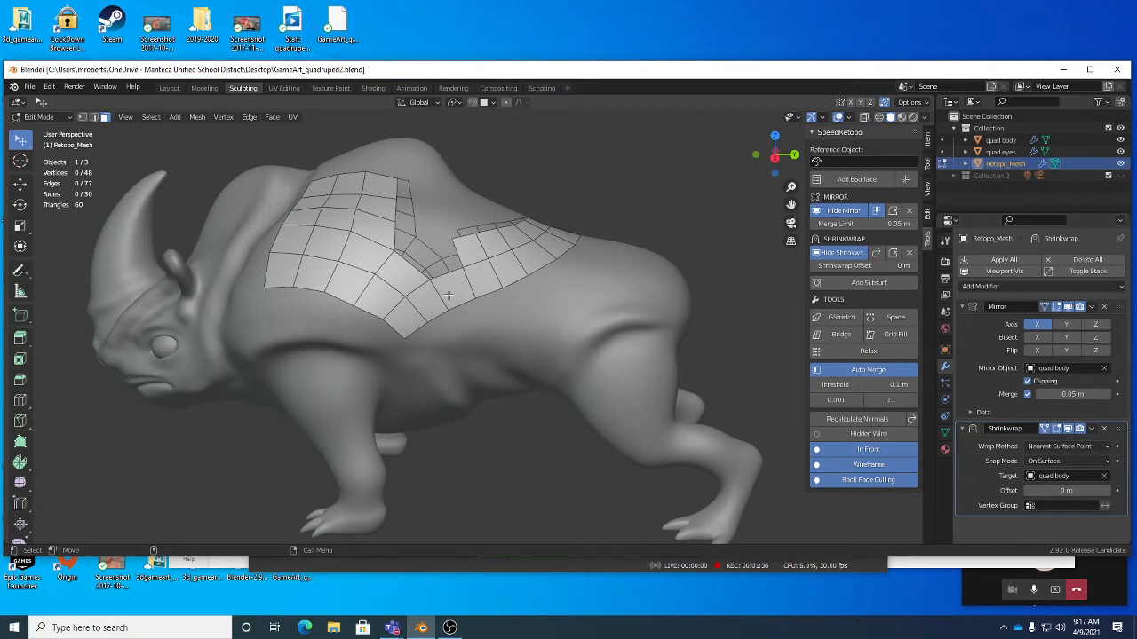
pyautogui.moveTo(444, 299); pyautogui.dragTo(468, 318, button='middle')
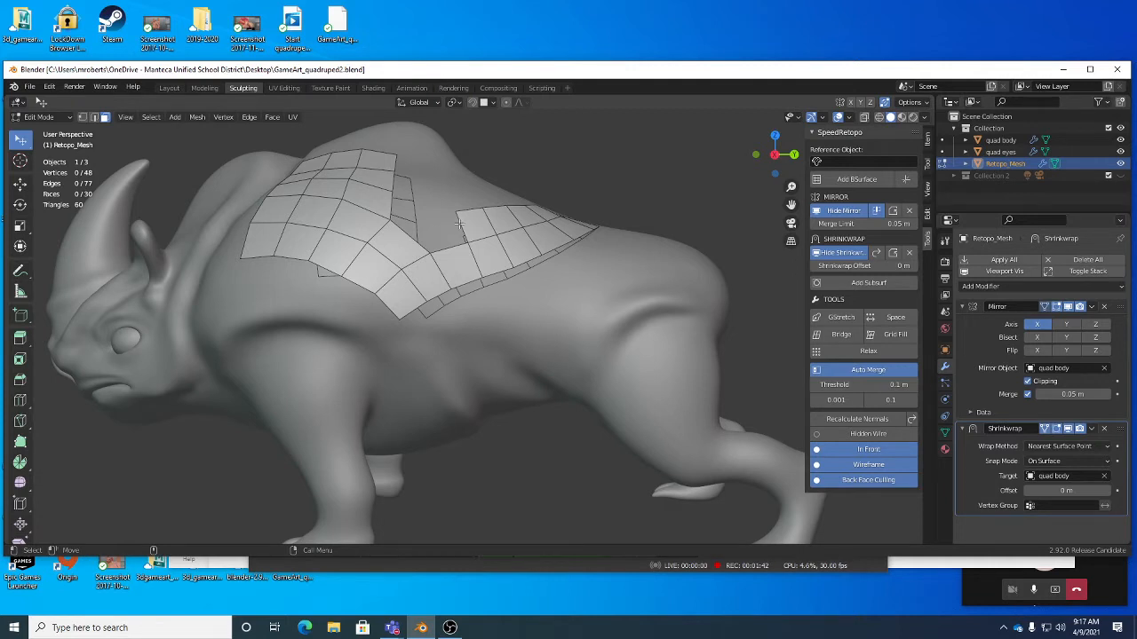
# Step: Make Retopo_Mesh the selected object and set the SpeedRetopo reference object to quad body
pyautogui.click(1003, 142)
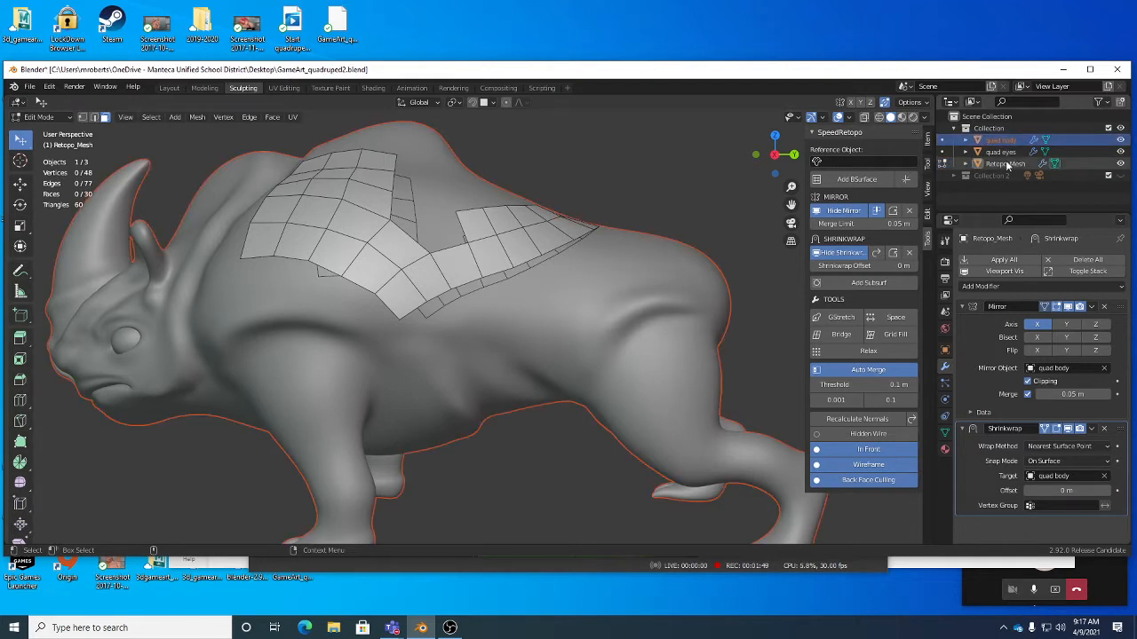
pyautogui.click(1010, 164)
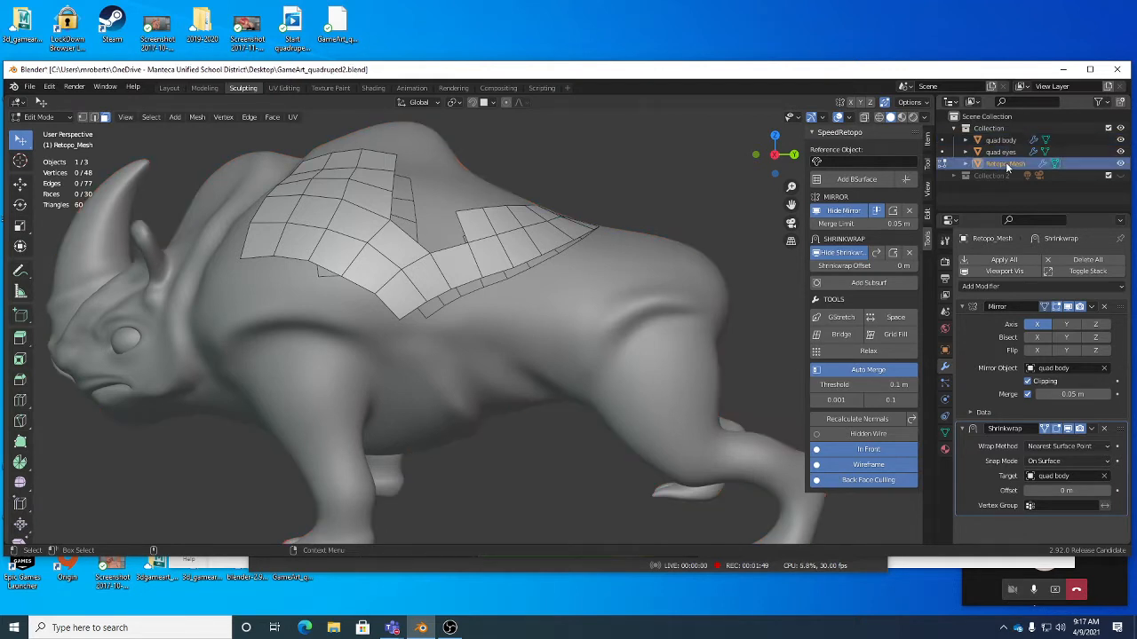
pyautogui.click(844, 162)
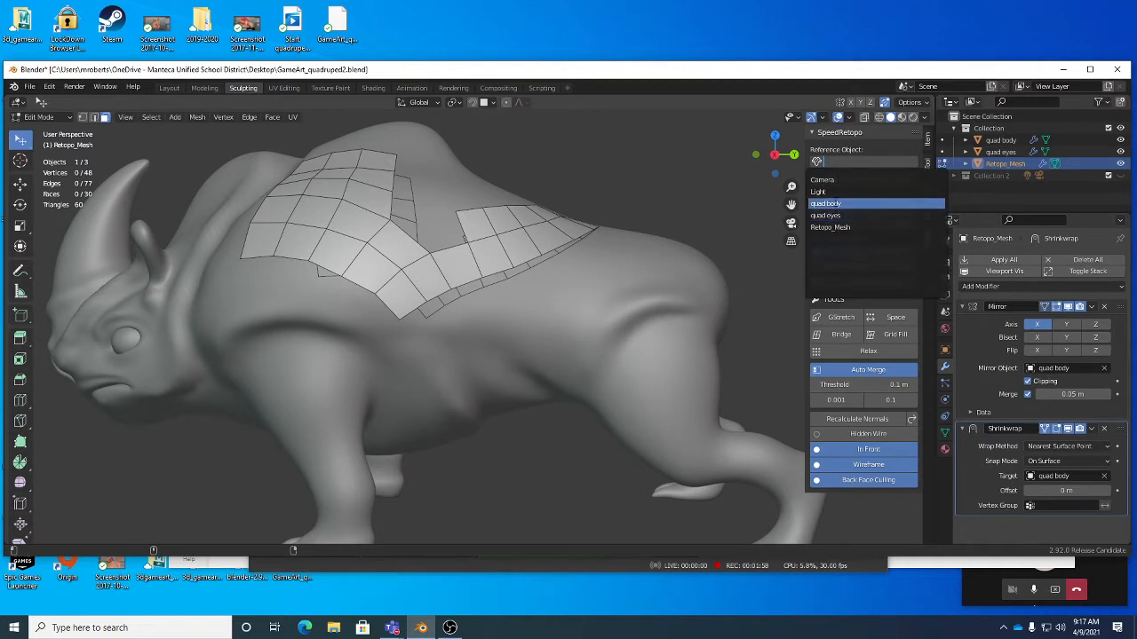
pyautogui.click(830, 204)
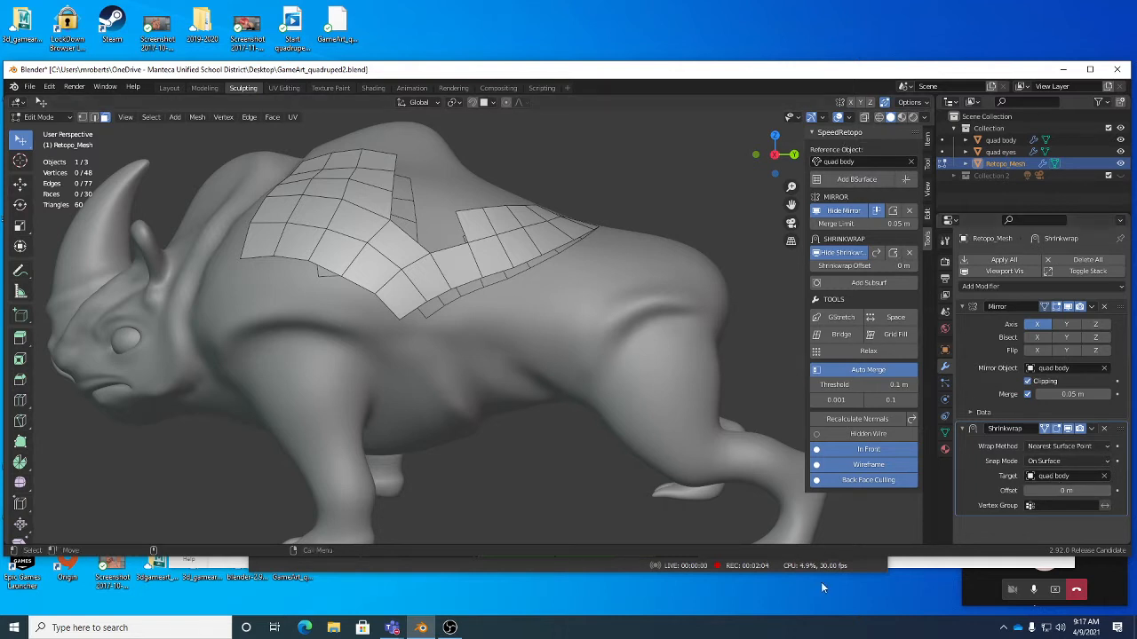
# Step: Review the add-ons list in the preferences, including the enabled mesh add-ons, and close the preferences
pyautogui.click(53, 92)
pyautogui.click(82, 256)
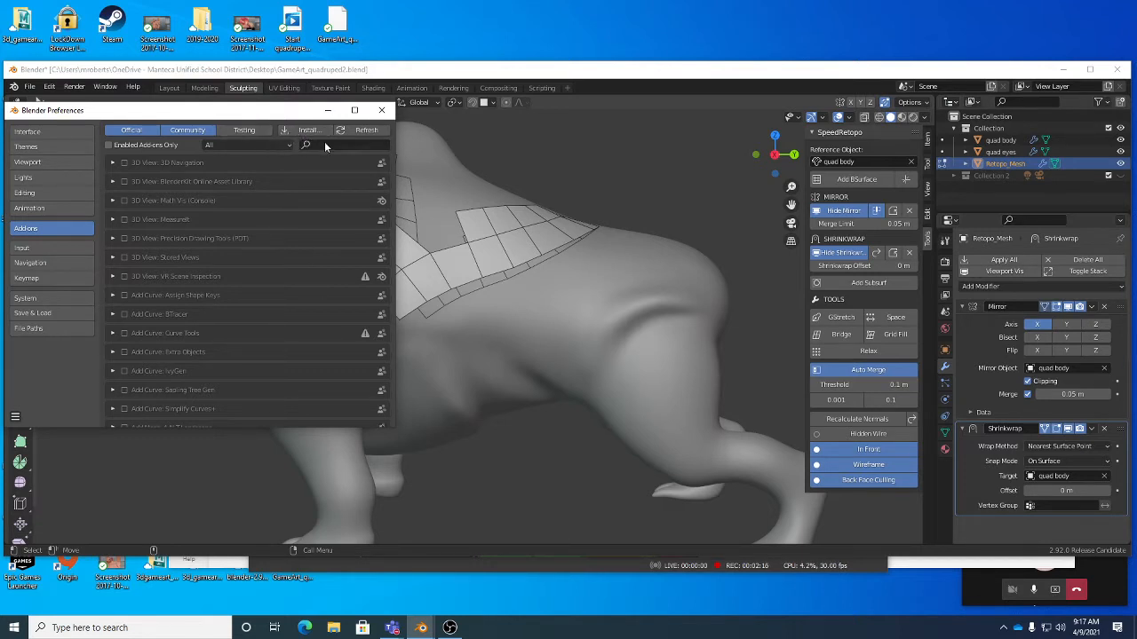
pyautogui.scroll(-15, 250, 269)
pyautogui.scroll(-15, 260, 275)
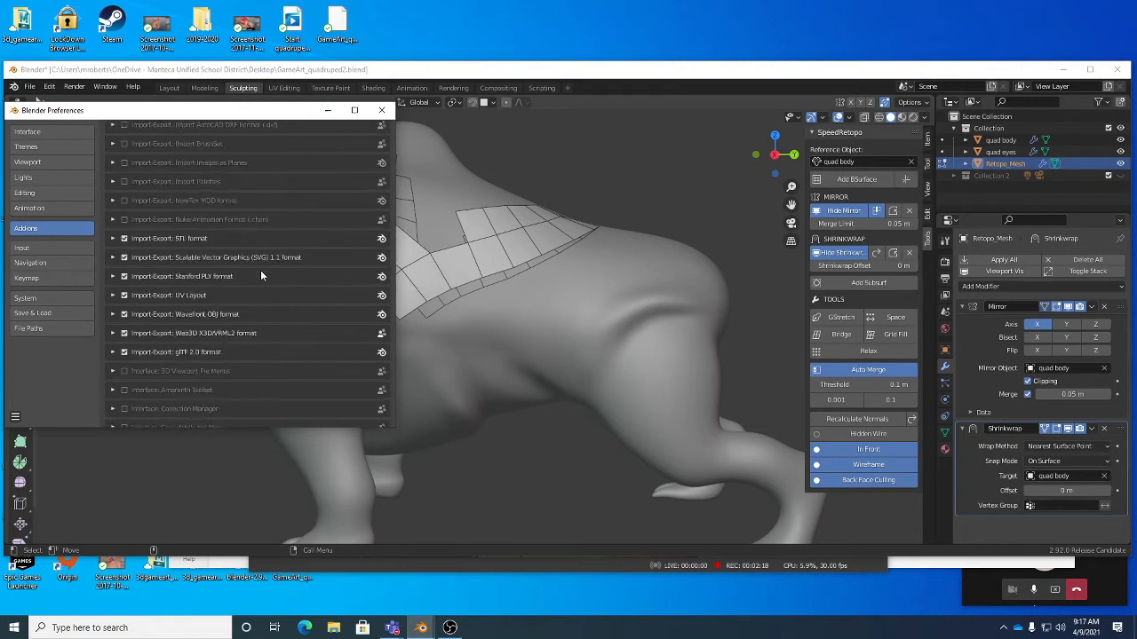
pyautogui.scroll(-10, 260, 269)
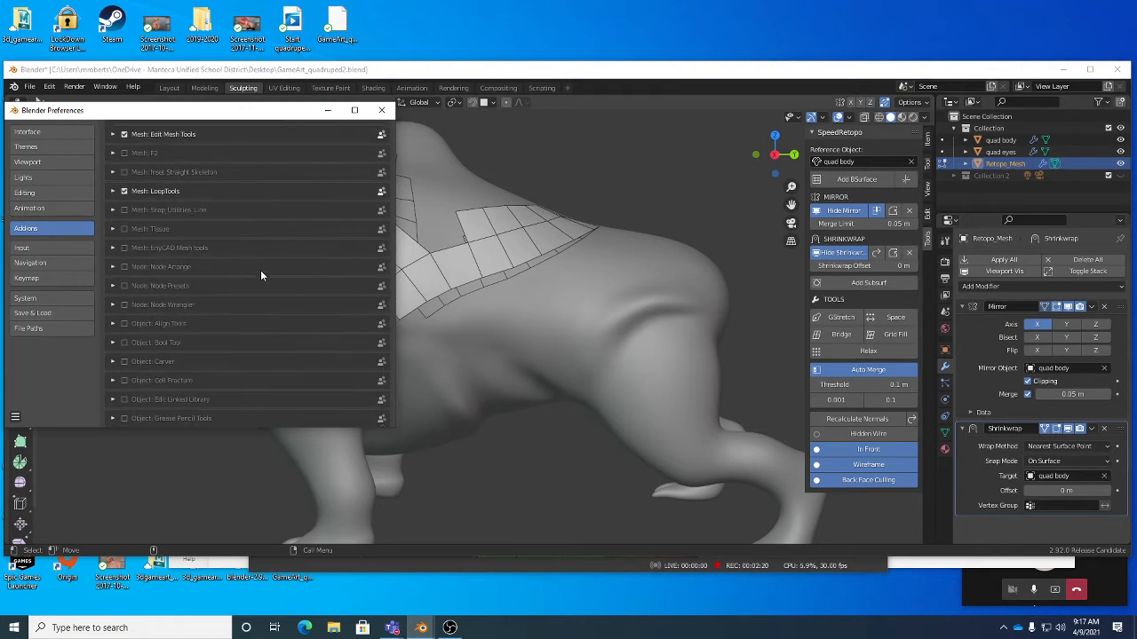
pyautogui.scroll(10, 296, 278)
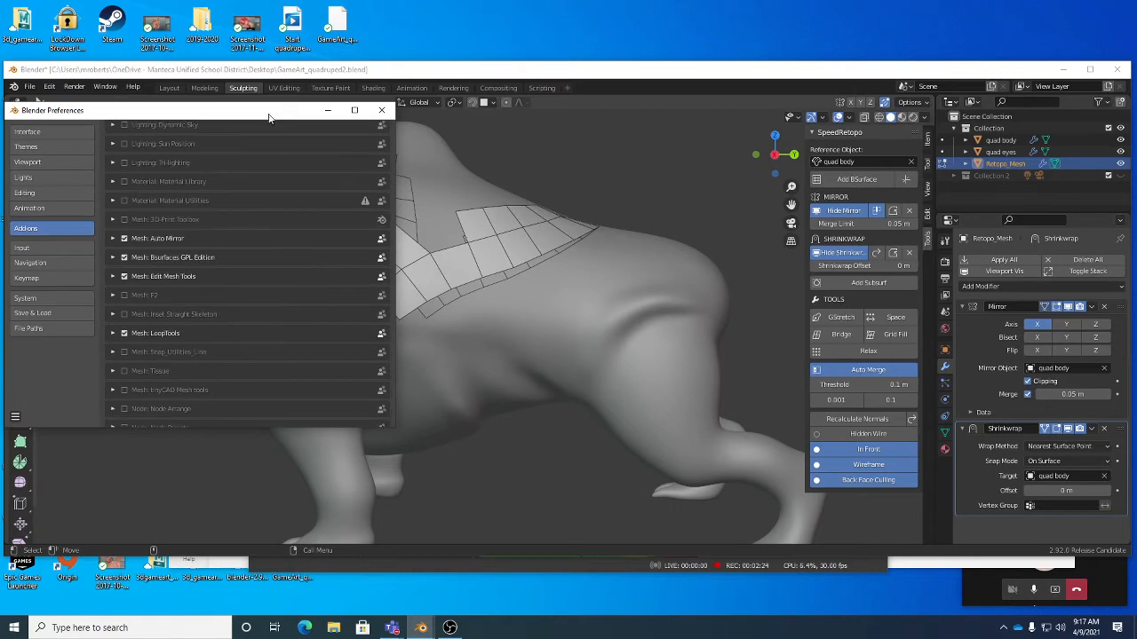
pyautogui.moveTo(271, 114); pyautogui.dragTo(326, 228)
pyautogui.scroll(7, 341, 371)
pyautogui.scroll(15, 345, 377)
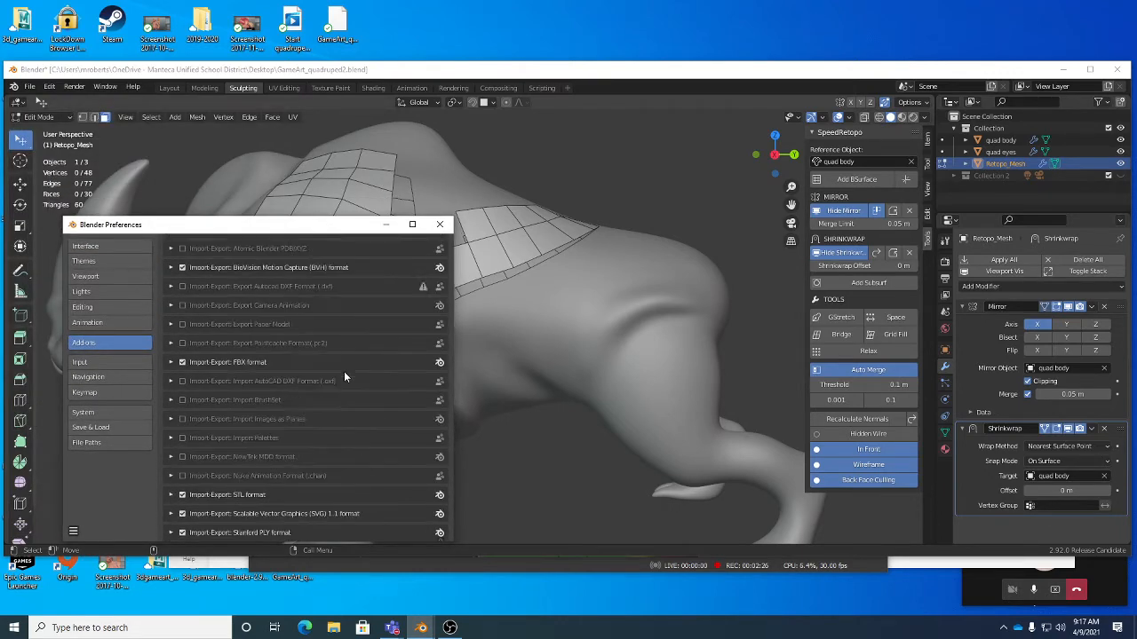
pyautogui.scroll(4, 345, 377)
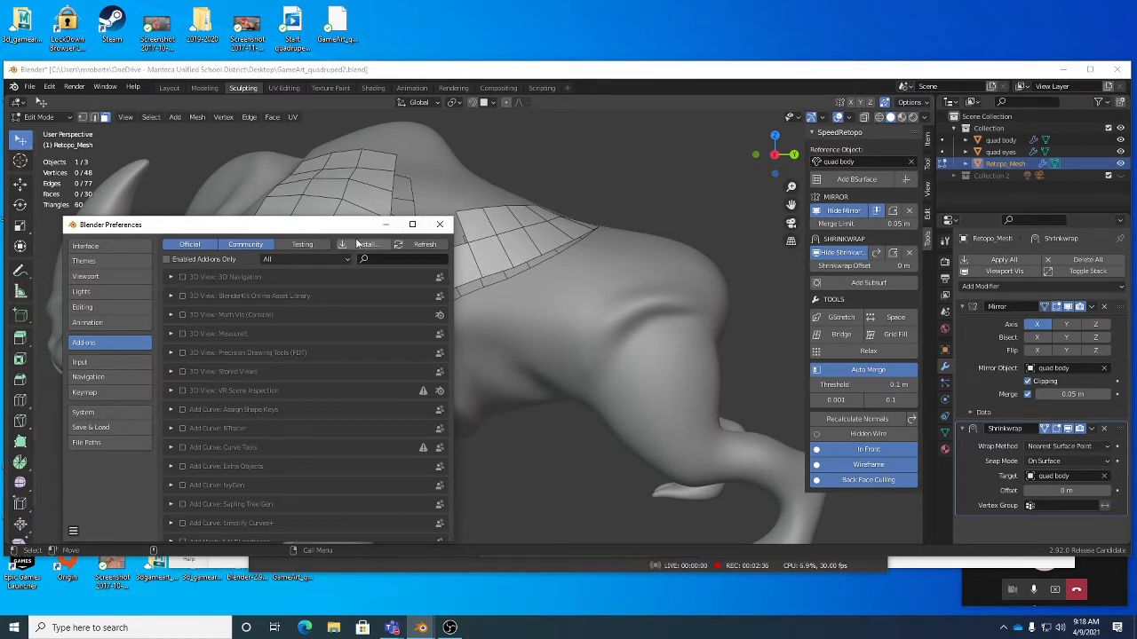
pyautogui.click(440, 223)
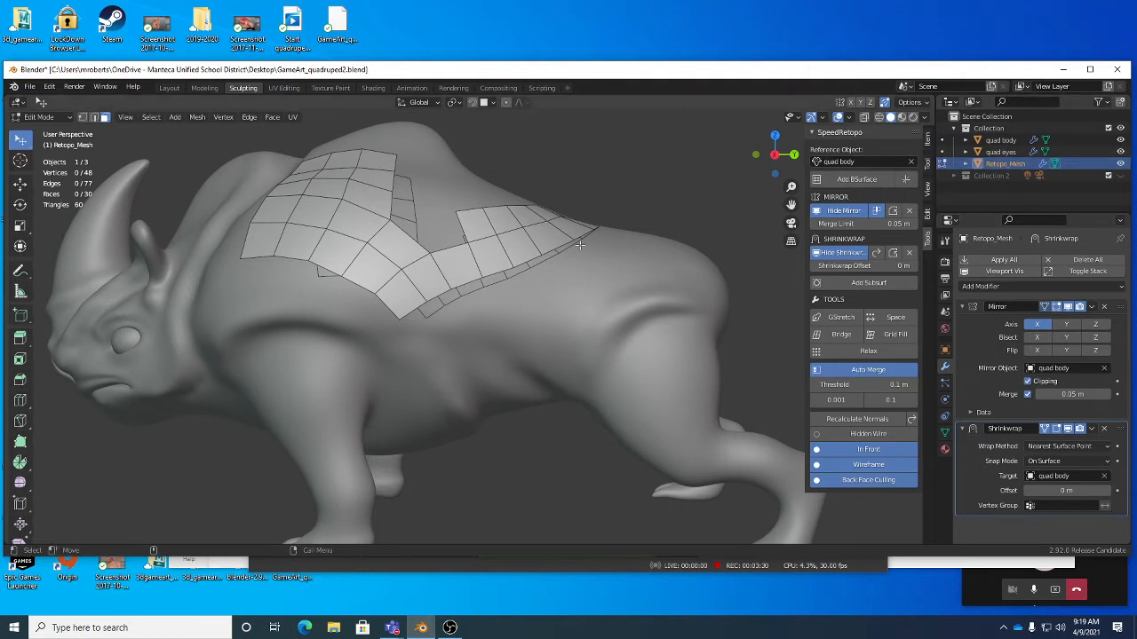
# Step: Select the lowest corner face of the near-side retopology patch and shift it slightly across the flank
pyautogui.moveTo(398, 309); pyautogui.dragTo(401, 334, button='middle')
pyautogui.scroll(1, 388, 308)
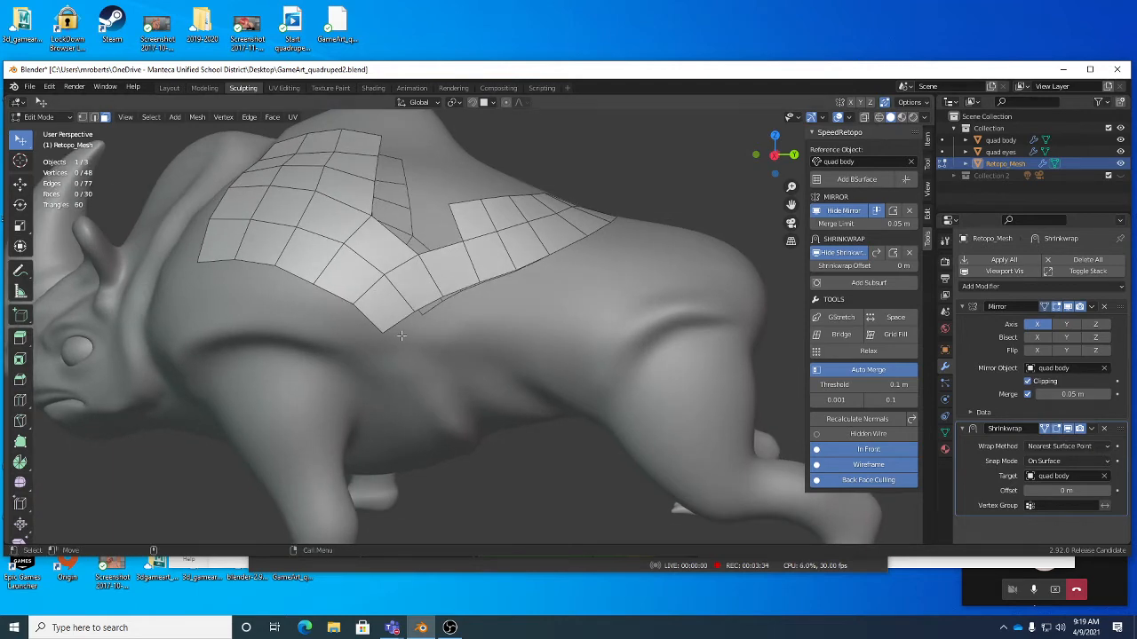
pyautogui.click(391, 322)
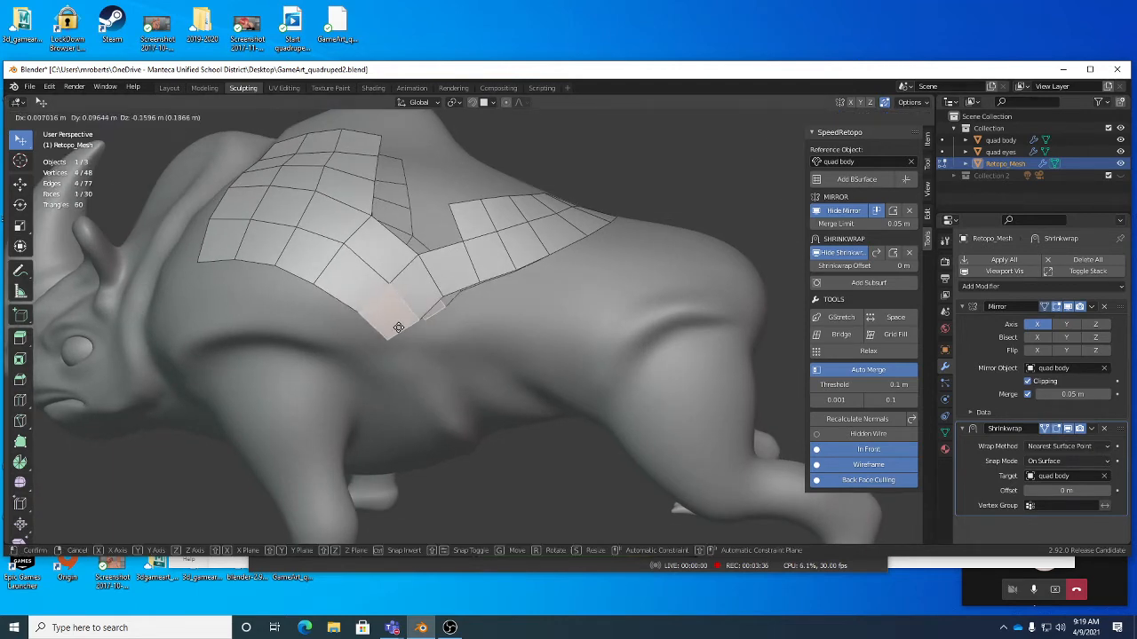
pyautogui.scroll(2, 395, 325)
# Step: Switch to edge selection and reposition the lower edge of the patch's corner face
pyautogui.press('2')
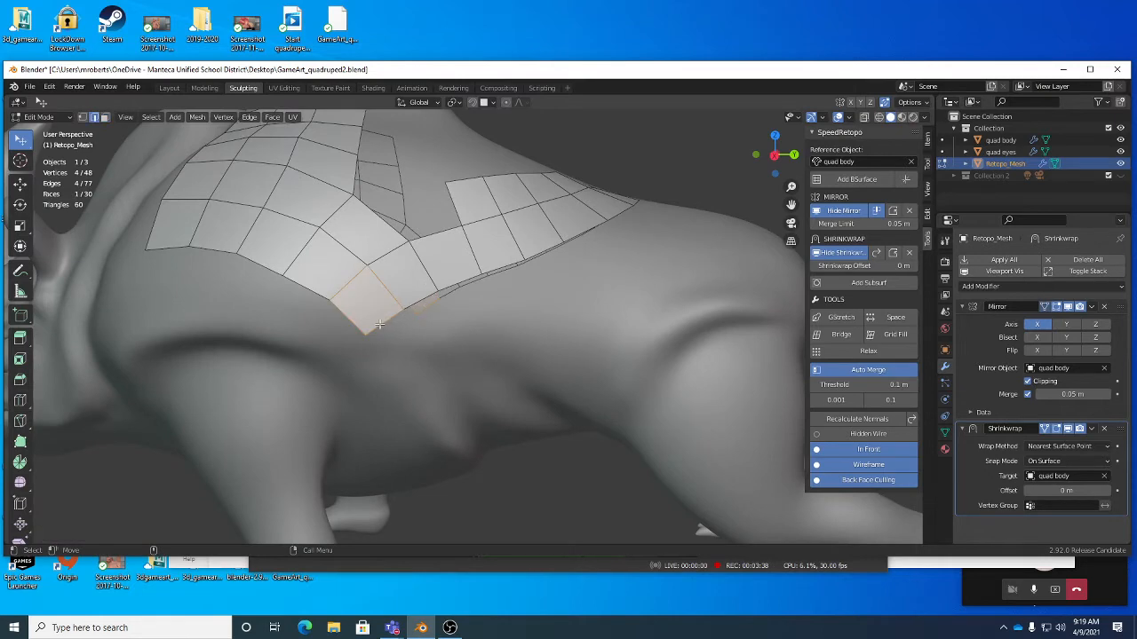
pyautogui.moveTo(387, 324); pyautogui.dragTo(389, 329)
pyautogui.keyDown('ctrl'); pyautogui.keyDown('alt'); pyautogui.click(396, 338); pyautogui.keyUp('alt'); pyautogui.keyUp('ctrl')
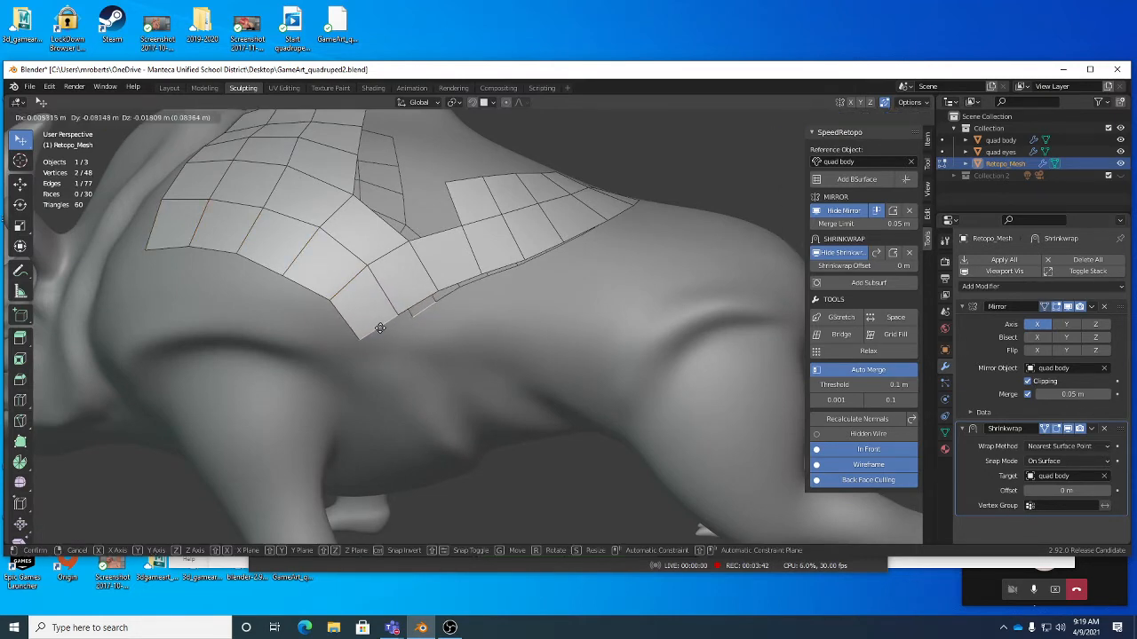
pyautogui.moveTo(384, 329); pyautogui.dragTo(386, 330)
# Step: Switch to vertex selection and move individual vertices along the lower border of the retopology patch
pyautogui.moveTo(386, 330); pyautogui.dragTo(376, 365, button='middle')
pyautogui.keyDown('alt'); pyautogui.moveTo(375, 365); pyautogui.dragTo(370, 310); pyautogui.keyUp('alt')
pyautogui.press('1')
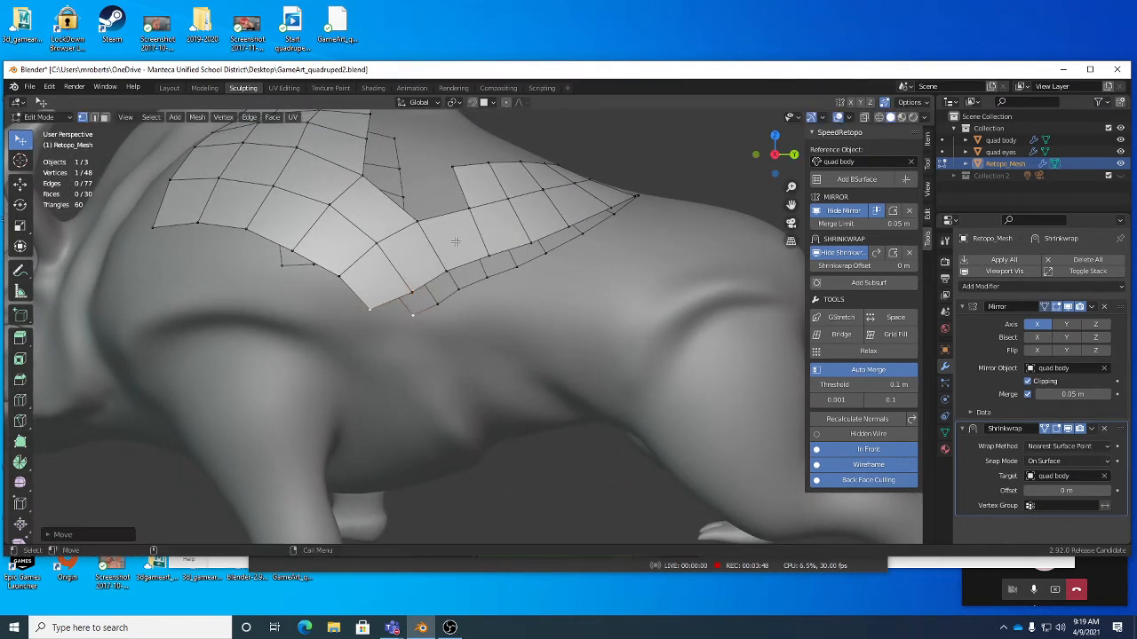
pyautogui.moveTo(446, 270); pyautogui.dragTo(497, 275)
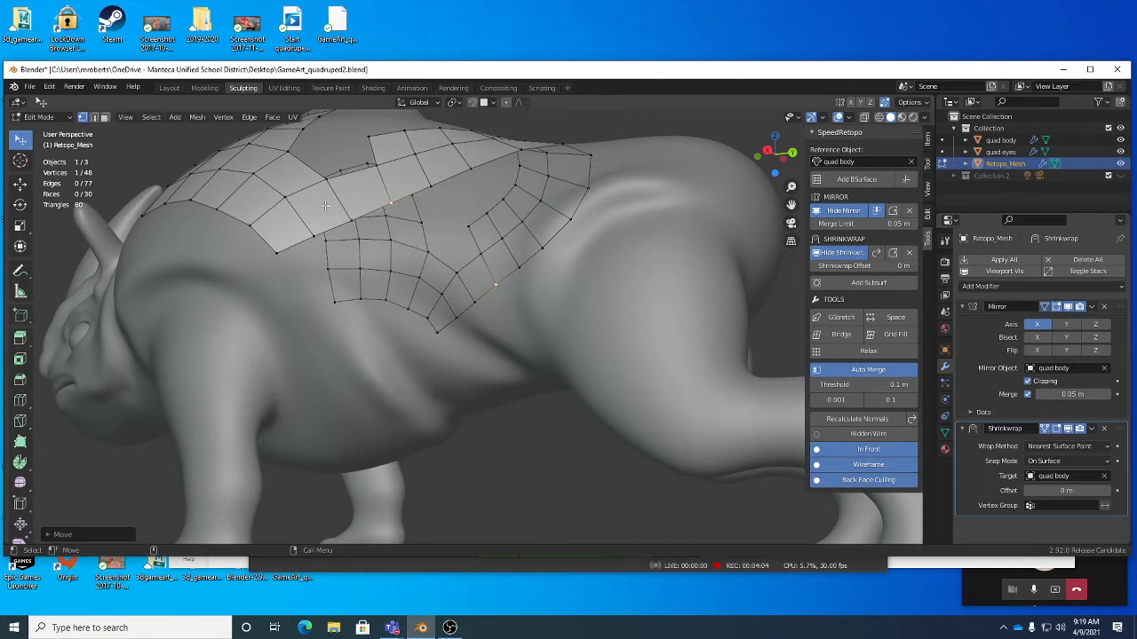
# Step: Draw a surface-placed annotation stroke from below the patch's lower corner down the flank behind the front leg
pyautogui.moveTo(325, 206); pyautogui.dragTo(448, 269, button='middle')
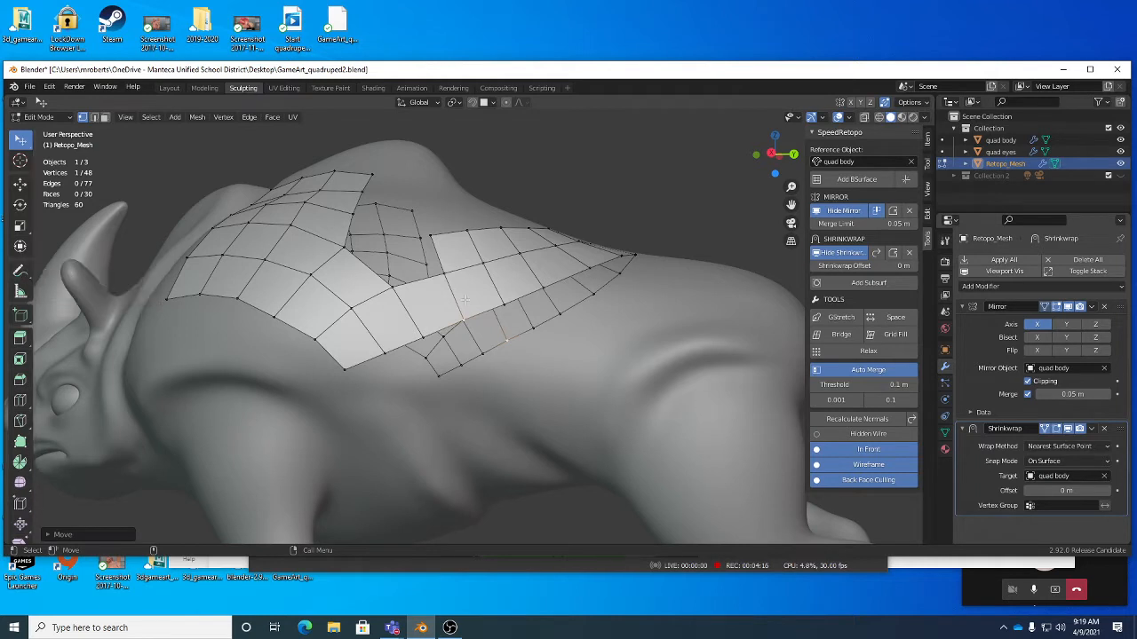
pyautogui.press('d')
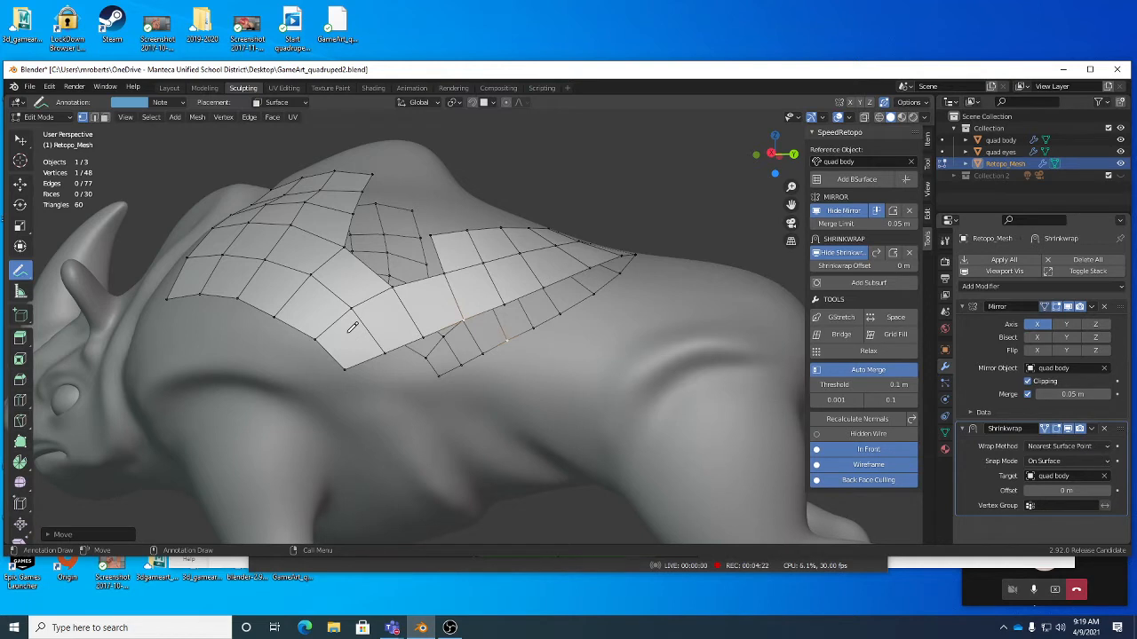
pyautogui.press('d')
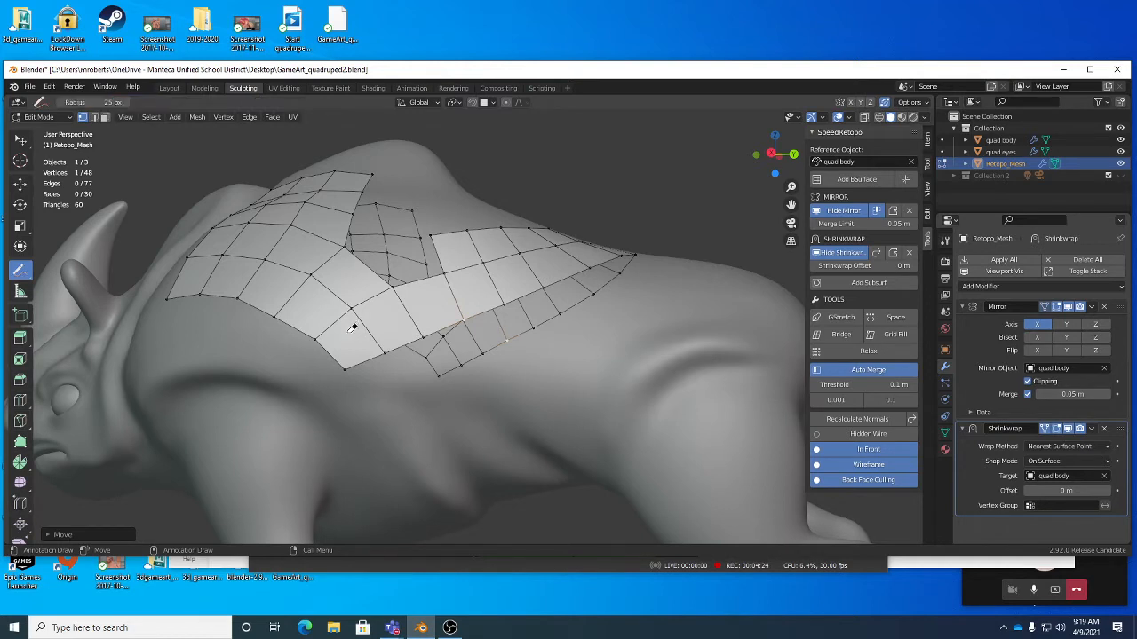
pyautogui.press('d')
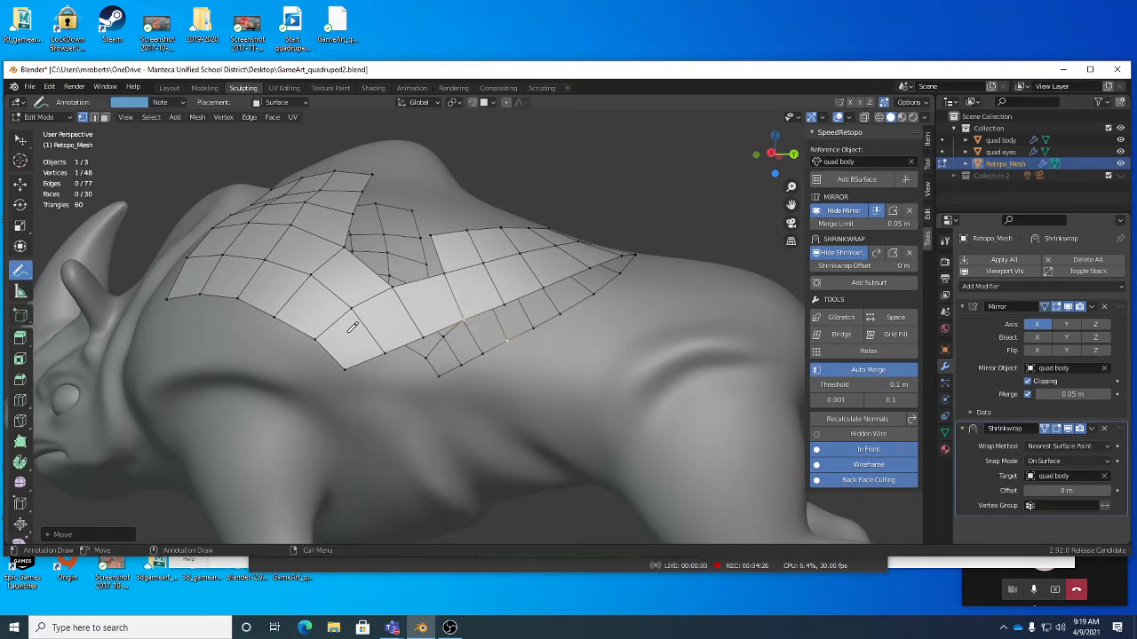
pyautogui.moveTo(380, 388); pyautogui.dragTo(358, 376, button='middle')
pyautogui.moveTo(325, 333)
pyautogui.mouseDown(button='middle')
pyautogui.moveTo(343, 353)
pyautogui.moveTo(316, 324)
pyautogui.mouseUp(button='middle')
pyautogui.moveTo(311, 326); pyautogui.dragTo(412, 469)
pyautogui.moveTo(412, 469); pyautogui.dragTo(352, 345, button='middle')
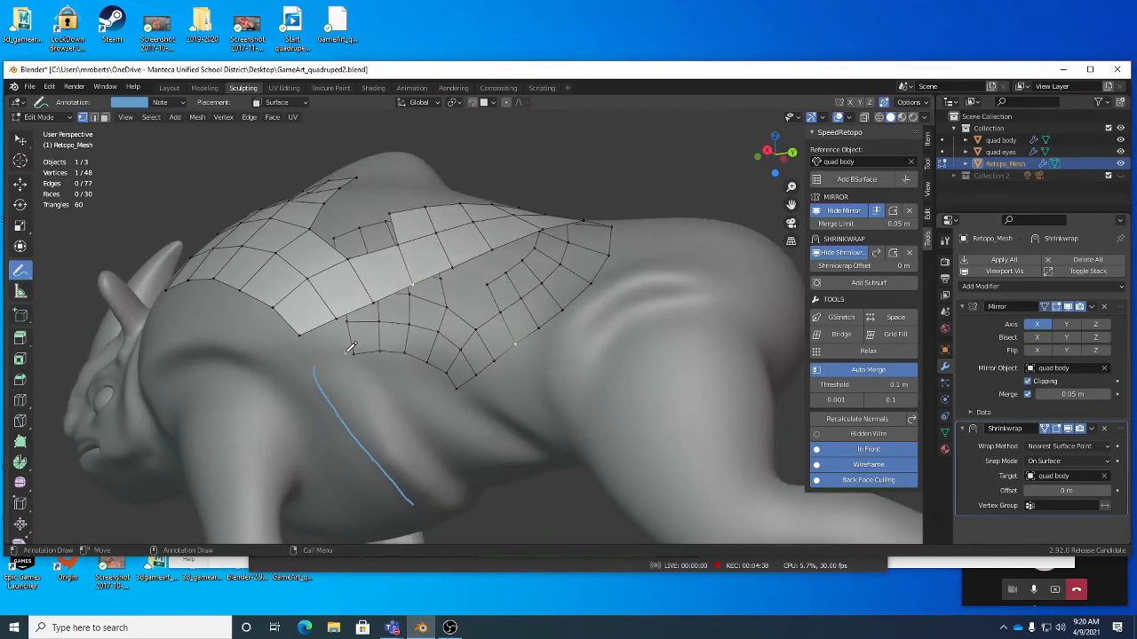
# Step: Draw a second annotation stroke alongside the first on the flank, and erase it with the annotation eraser
pyautogui.moveTo(350, 348); pyautogui.dragTo(451, 477)
pyautogui.moveTo(452, 477)
pyautogui.mouseDown(button='middle')
pyautogui.moveTo(439, 404)
pyautogui.moveTo(431, 452)
pyautogui.moveTo(455, 451)
pyautogui.mouseUp(button='middle')
pyautogui.press('e')
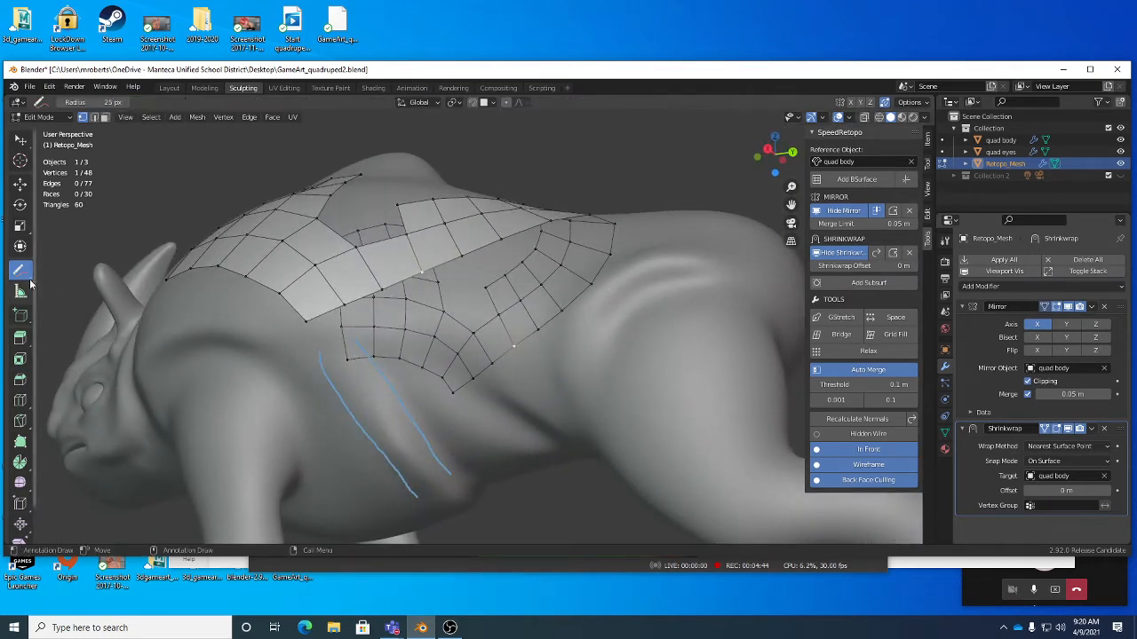
pyautogui.moveTo(373, 376); pyautogui.dragTo(337, 380, button='middle')
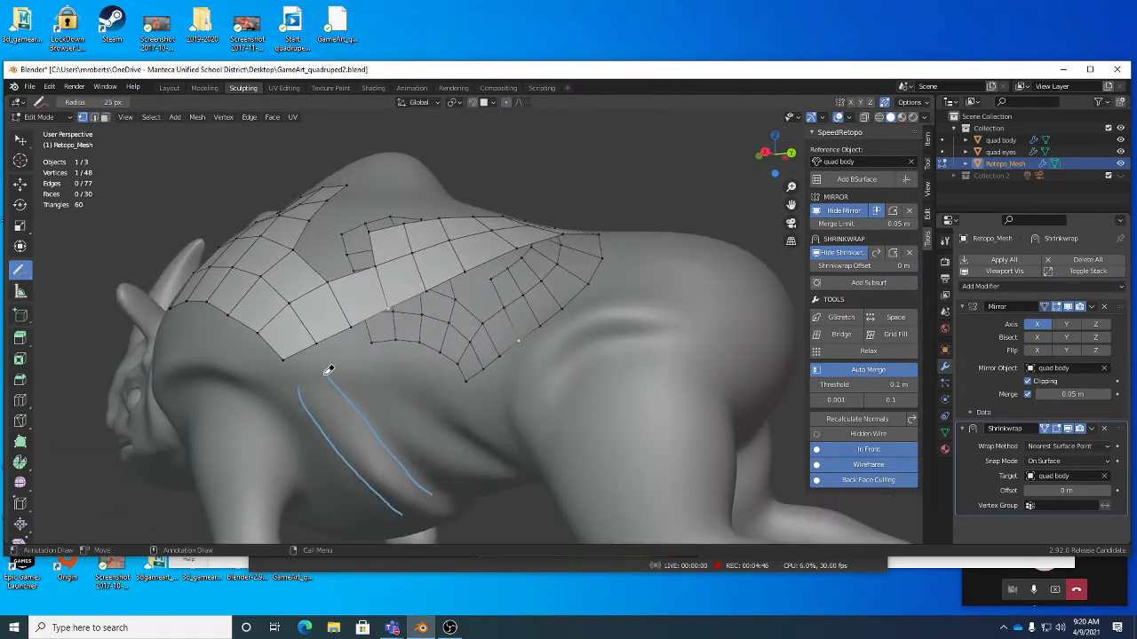
pyautogui.moveTo(333, 376); pyautogui.dragTo(436, 489)
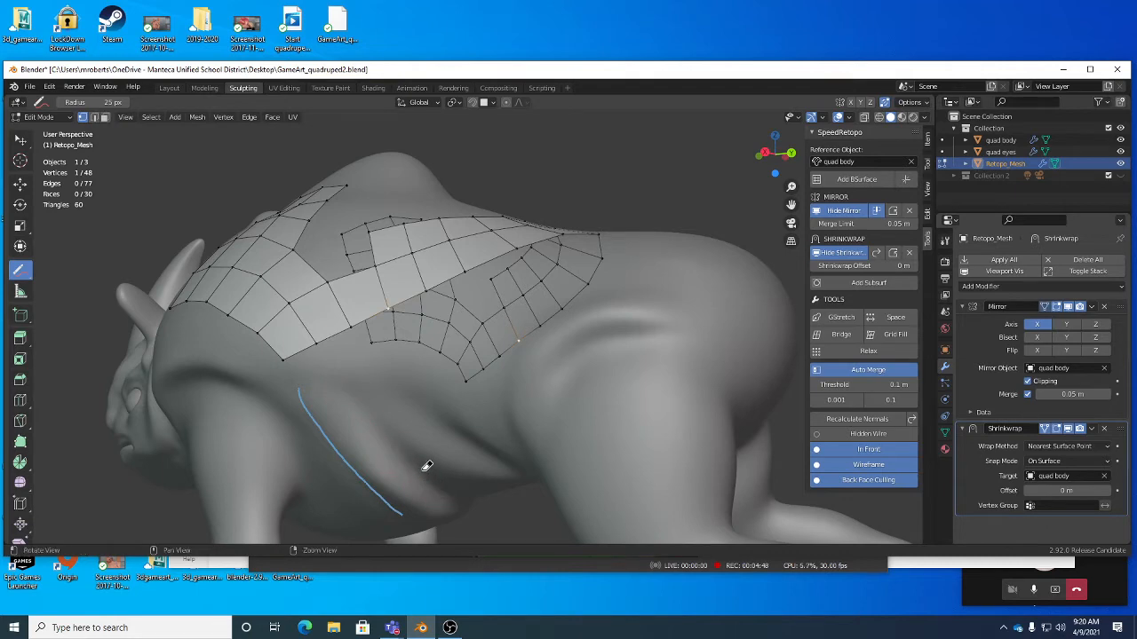
pyautogui.moveTo(426, 465); pyautogui.dragTo(449, 430, button='middle')
# Step: Draw a second annotation stroke on the flank, running alongside the first from below the patch toward the belly
pyautogui.press('d')
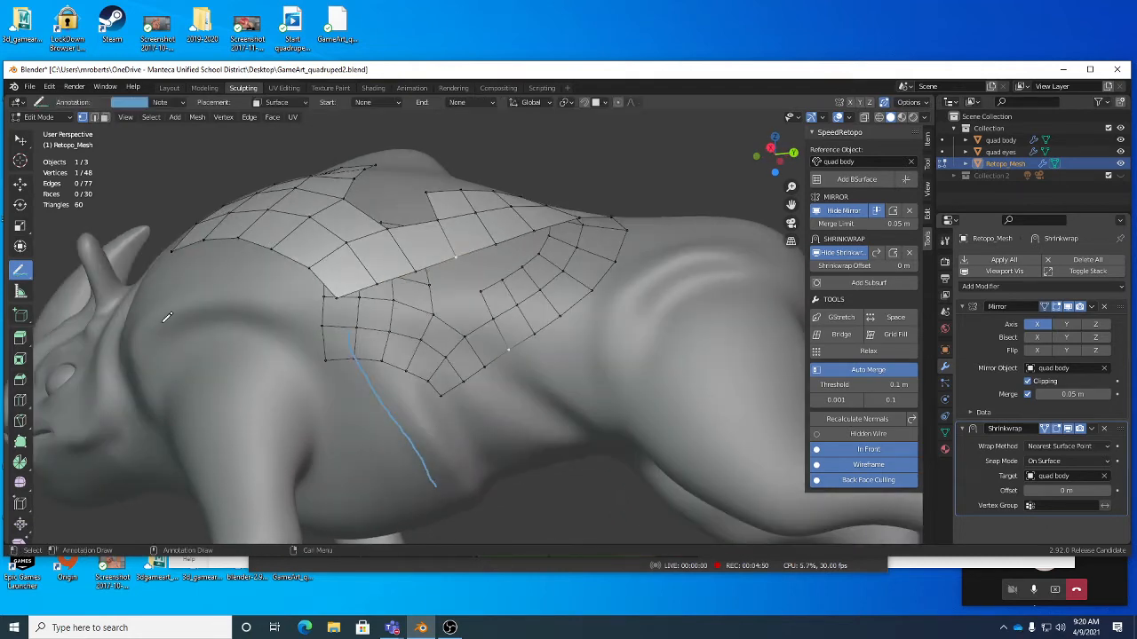
pyautogui.moveTo(249, 342); pyautogui.dragTo(358, 359, button='middle')
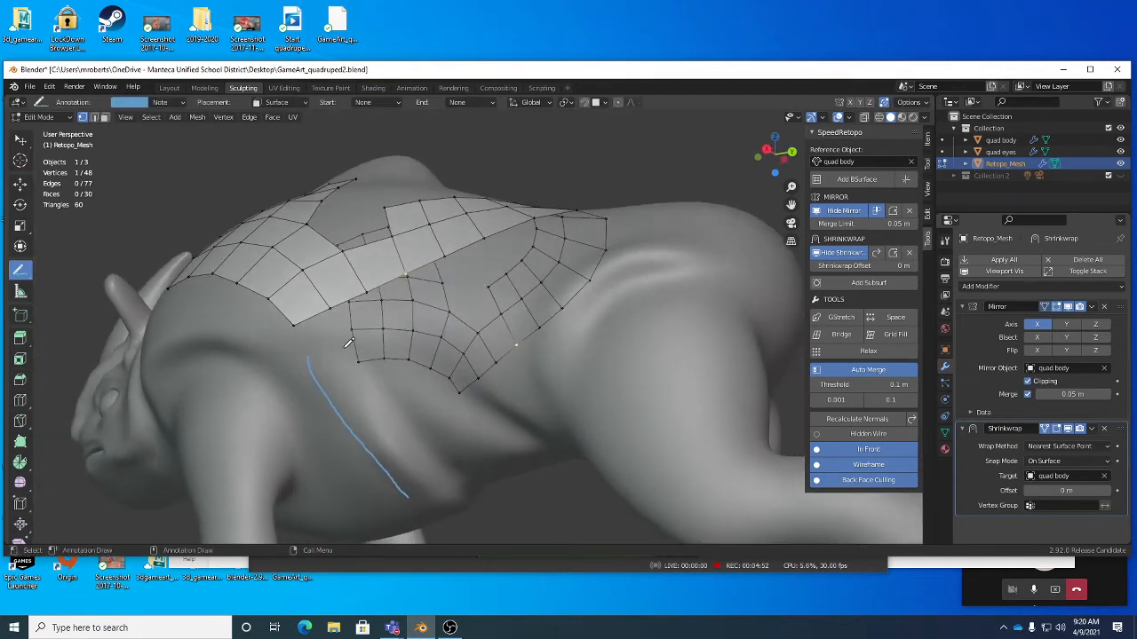
pyautogui.moveTo(348, 342); pyautogui.dragTo(448, 471)
pyautogui.moveTo(474, 482)
pyautogui.mouseDown(button='middle')
pyautogui.moveTo(457, 396)
pyautogui.moveTo(498, 480)
pyautogui.moveTo(479, 465)
pyautogui.mouseUp(button='middle')
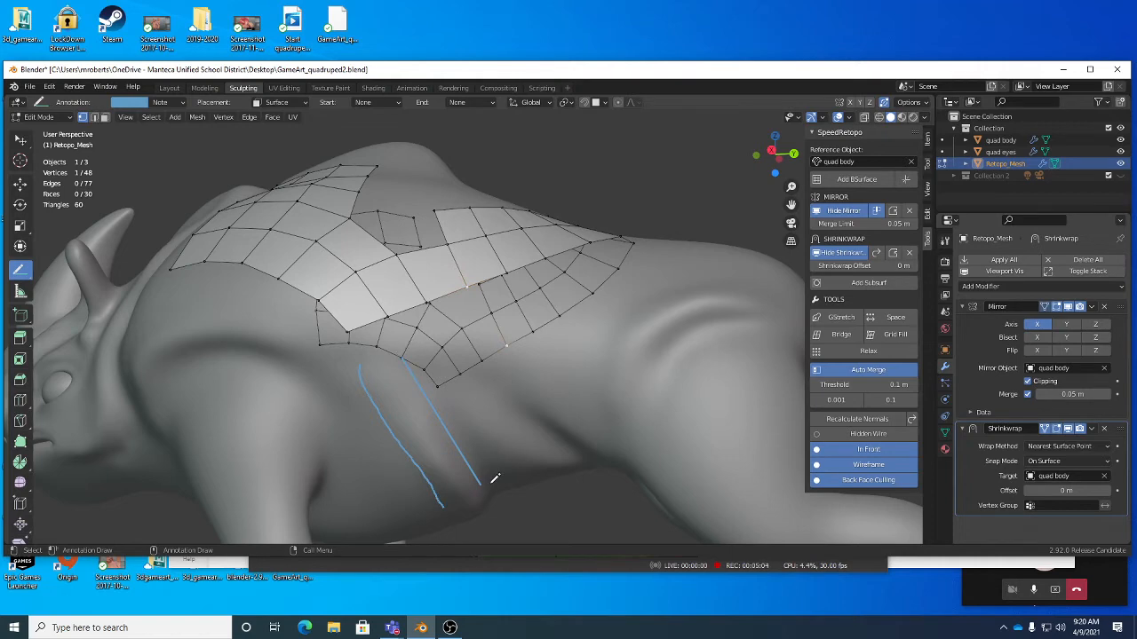
# Step: Generate a BSurface strip between the two annotation strokes and recalculate the mesh normals
pyautogui.click(848, 181)
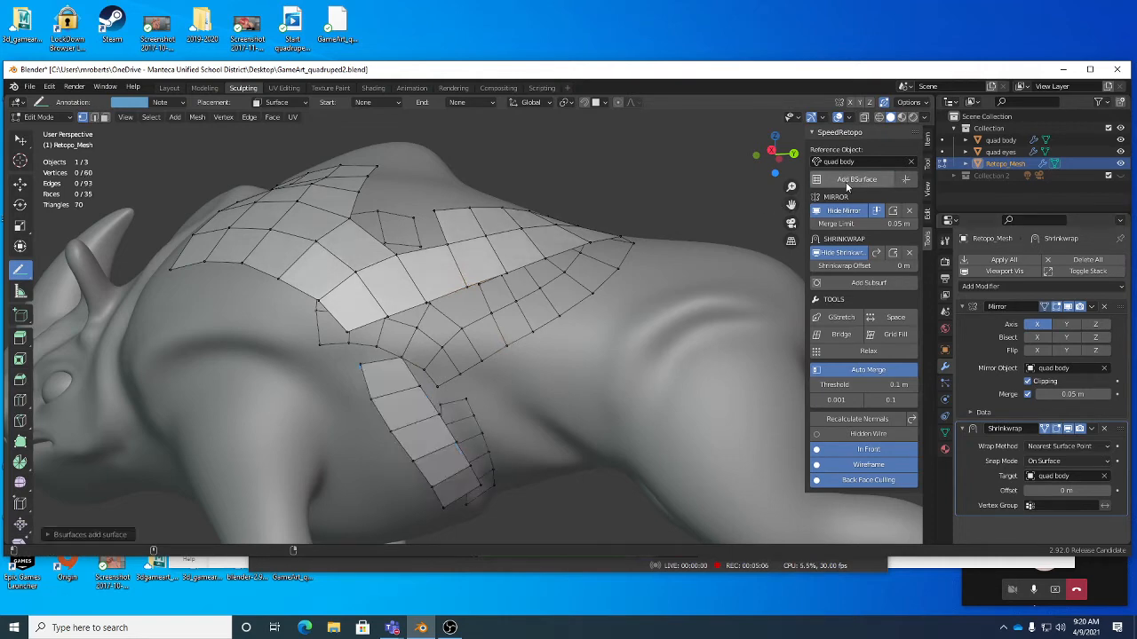
pyautogui.moveTo(586, 284); pyautogui.dragTo(613, 327, button='middle')
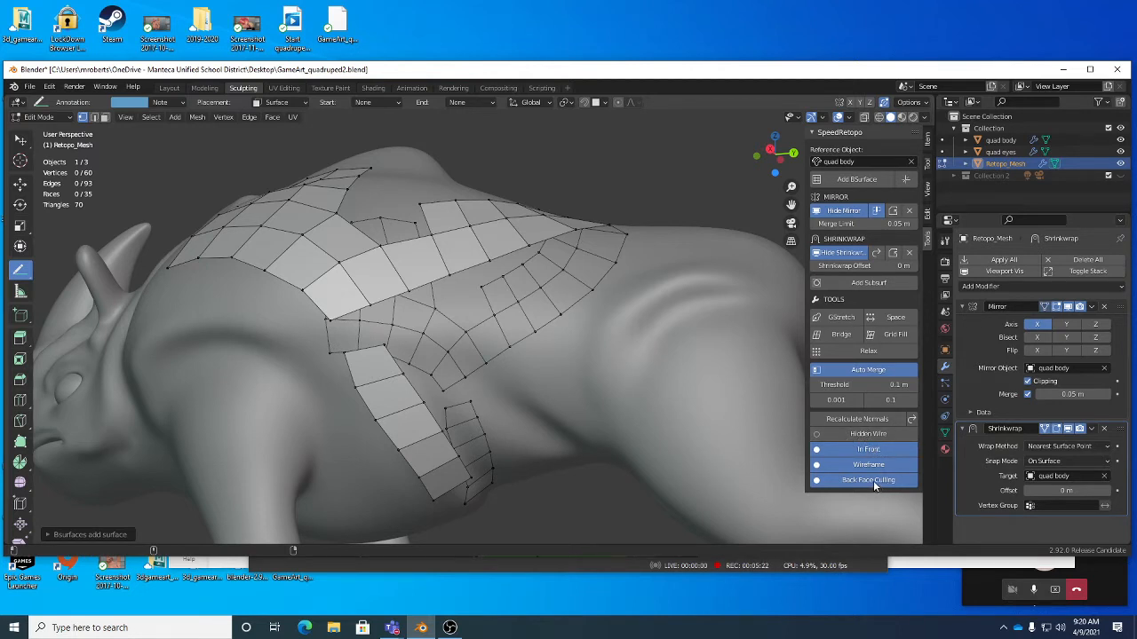
pyautogui.click(863, 421)
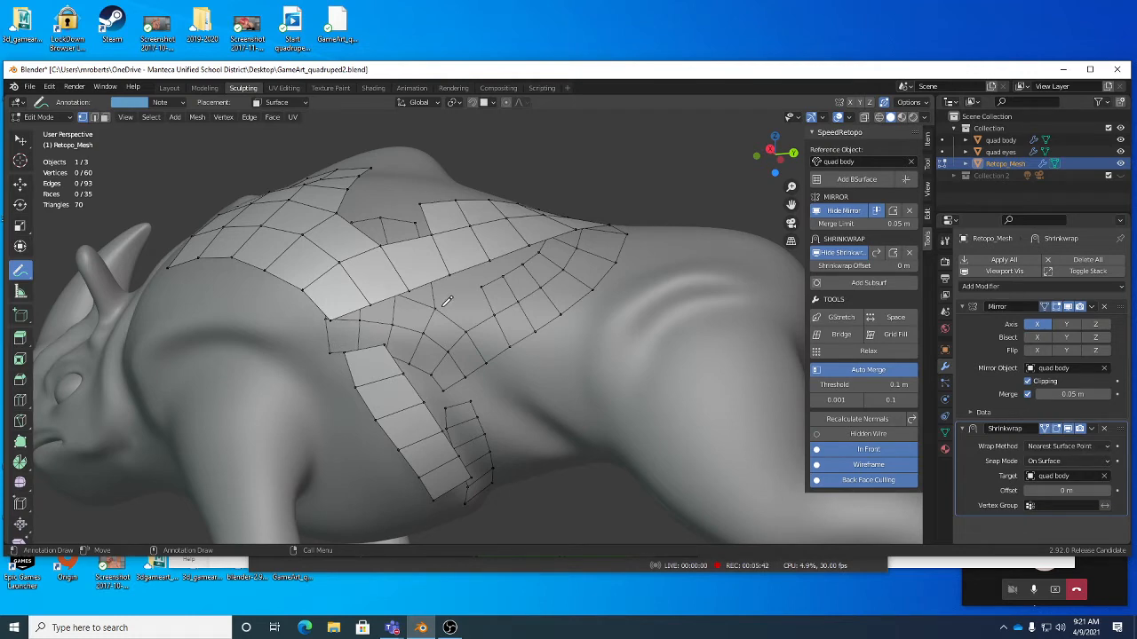
pyautogui.moveTo(431, 328); pyautogui.dragTo(441, 349, button='middle')
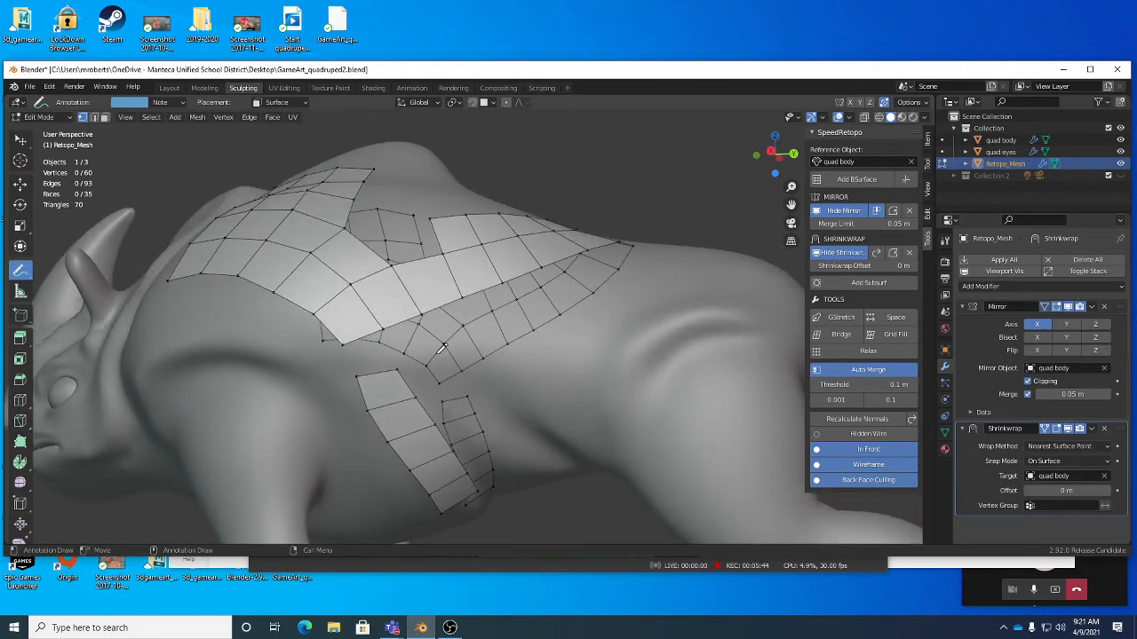
# Step: Reposition the new strip's upper front vertex and the patch's lower corner vertex so that they face each other
pyautogui.press('w')
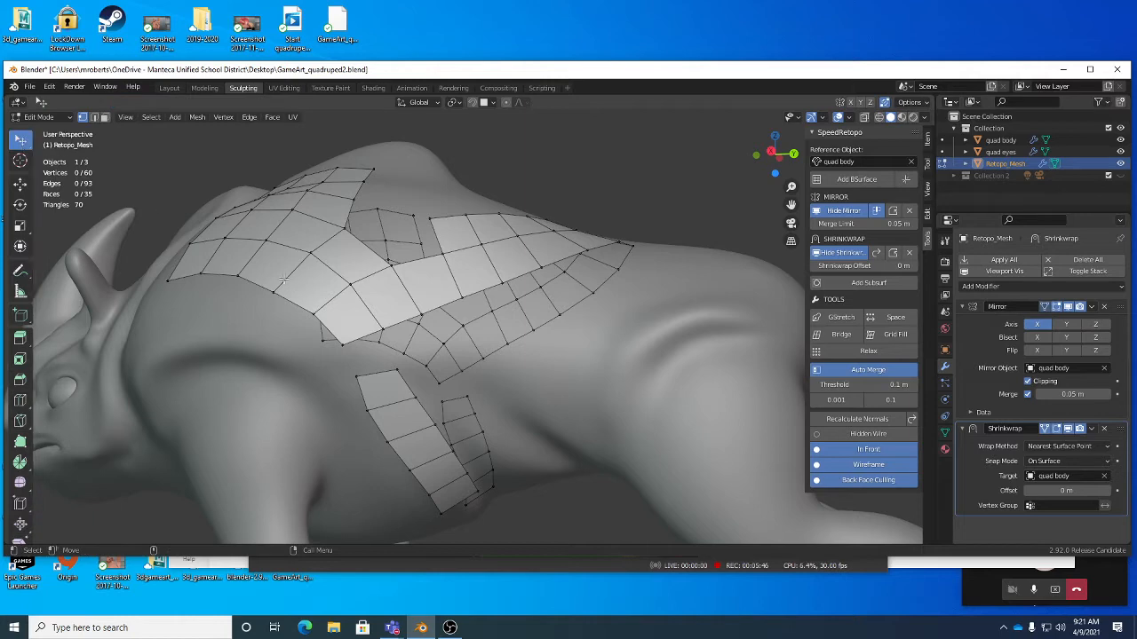
pyautogui.moveTo(396, 383); pyautogui.dragTo(354, 389, button='middle')
pyautogui.click(346, 386)
pyautogui.press('g')
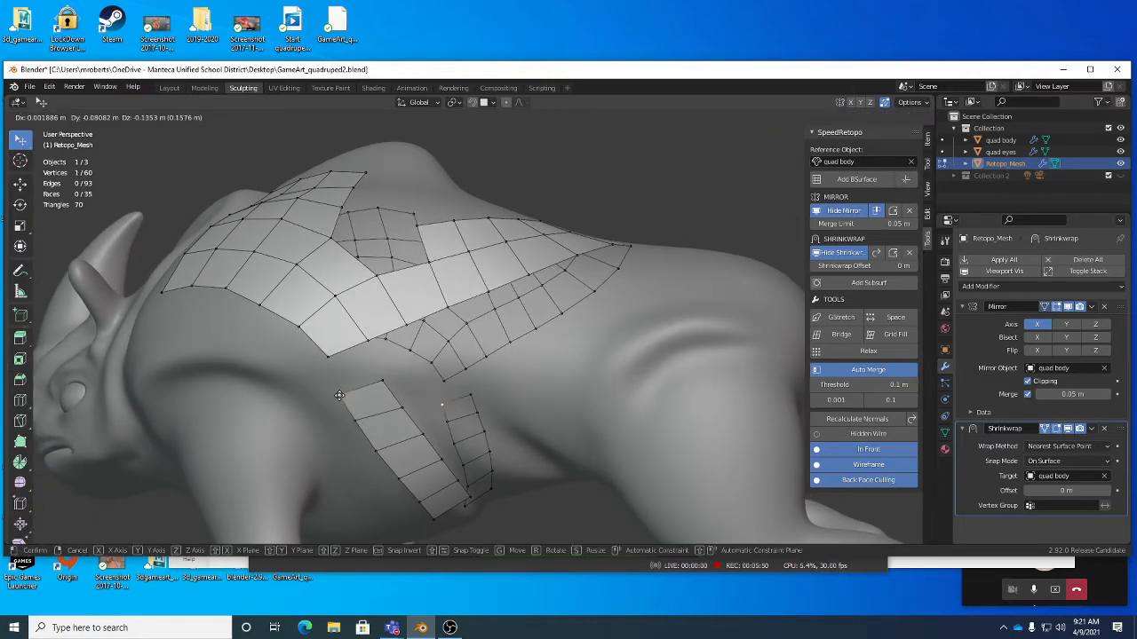
pyautogui.click(340, 364)
pyautogui.moveTo(331, 356); pyautogui.dragTo(320, 357)
# Step: Join the patch's lower corner edge to the strip's upper edge with Bridge Edge Loops
pyautogui.press('2')
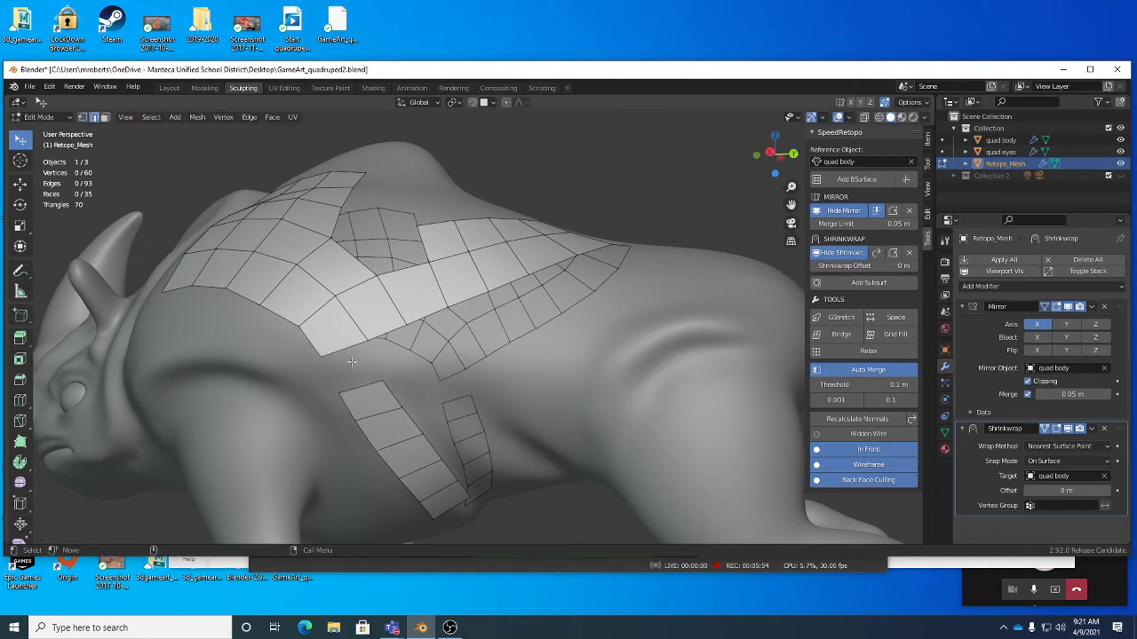
pyautogui.keyDown('alt'); pyautogui.click(347, 349); pyautogui.keyUp('alt')
pyautogui.rightClick(421, 382)
pyautogui.rightClick(540, 366)
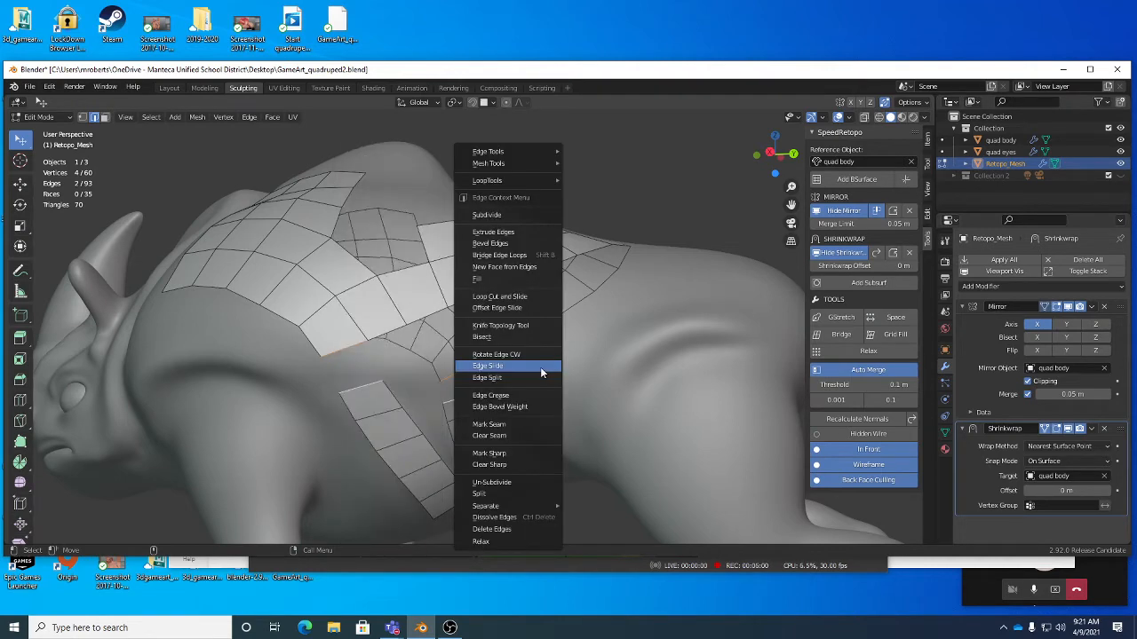
pyautogui.click(518, 258)
pyautogui.moveTo(413, 353); pyautogui.dragTo(373, 354, button='middle')
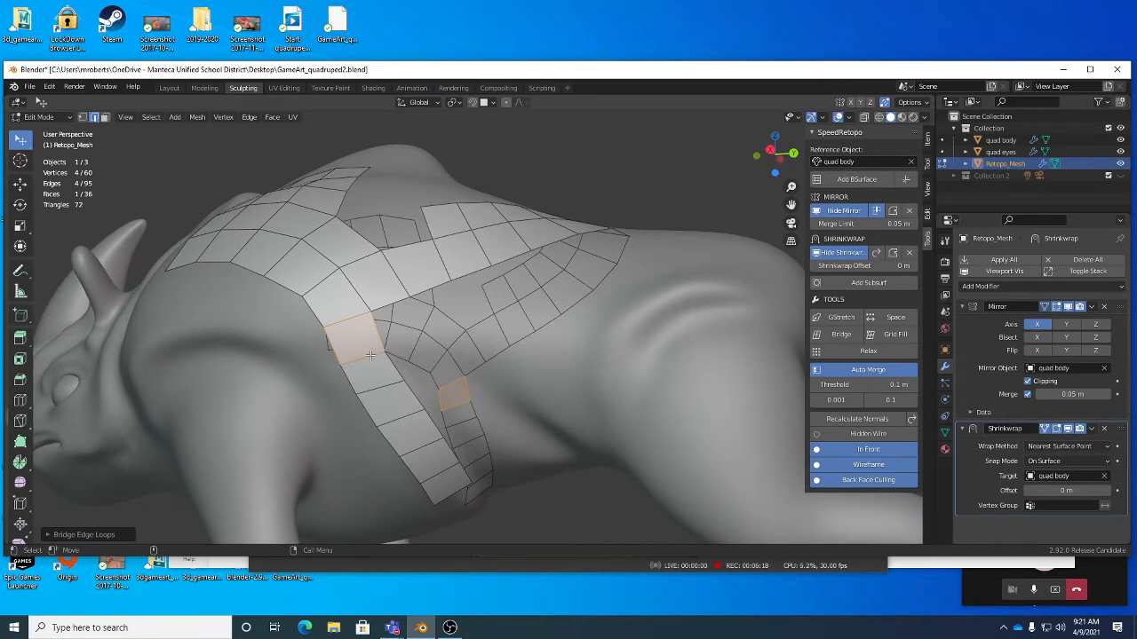
# Step: Move the edge between the bridging face and the flank strip to even out the face spacing
pyautogui.click(369, 355)
pyautogui.press('g')
pyautogui.click(388, 330)
# Step: Extrude the strip's lower end edge under the belly to the mirror line
pyautogui.moveTo(515, 315); pyautogui.dragTo(380, 347, button='middle')
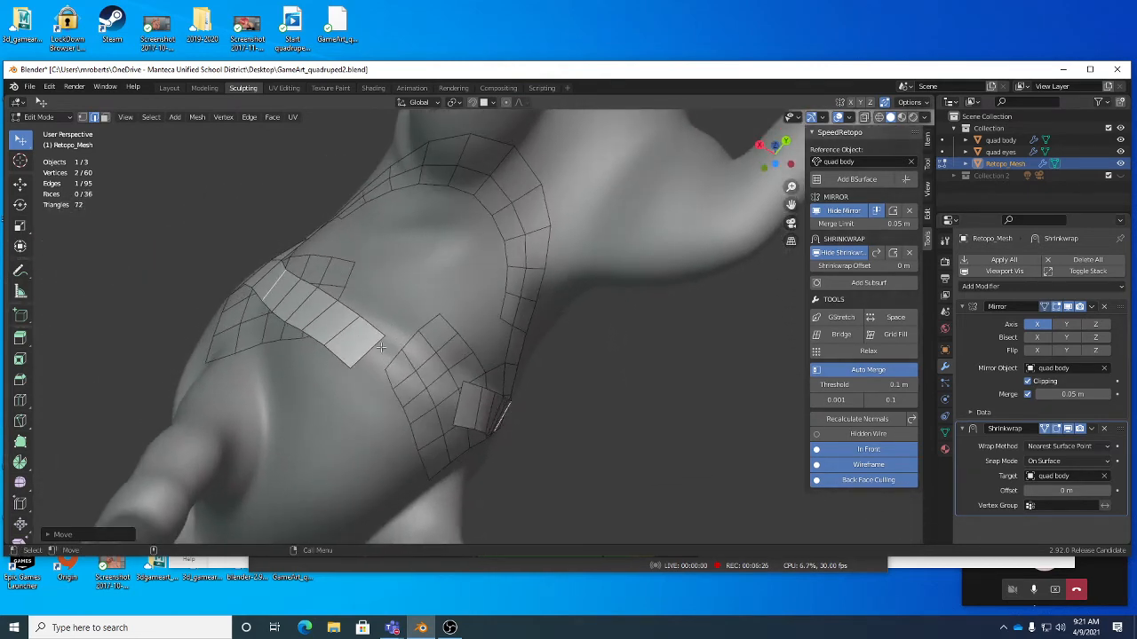
pyautogui.click(370, 351)
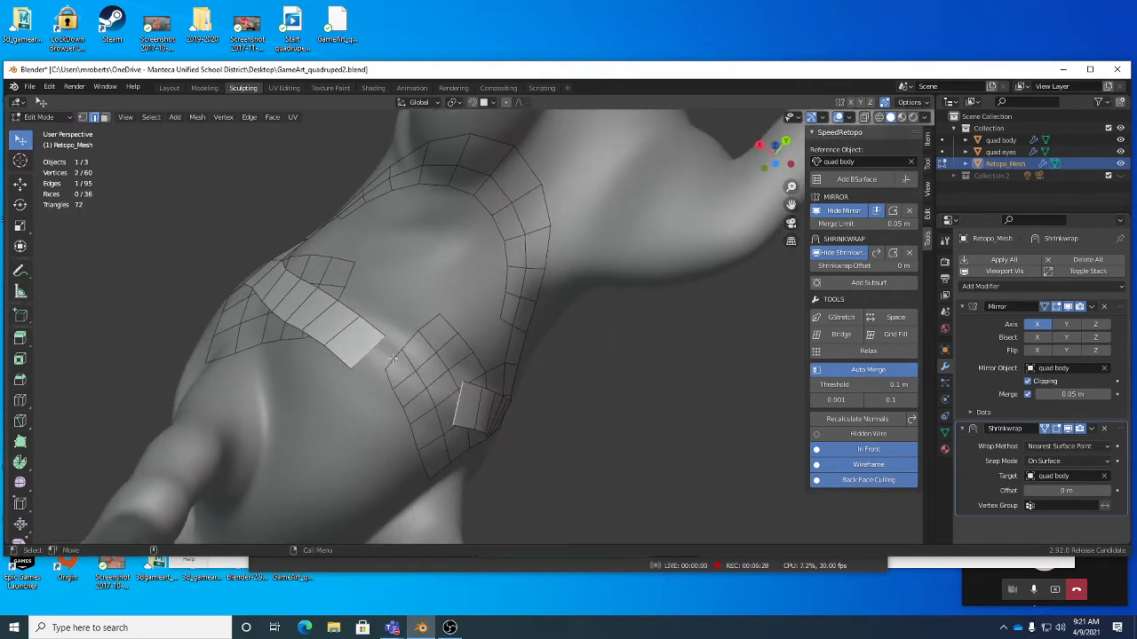
pyautogui.hotkey('shift', 'space')
pyautogui.press('e')
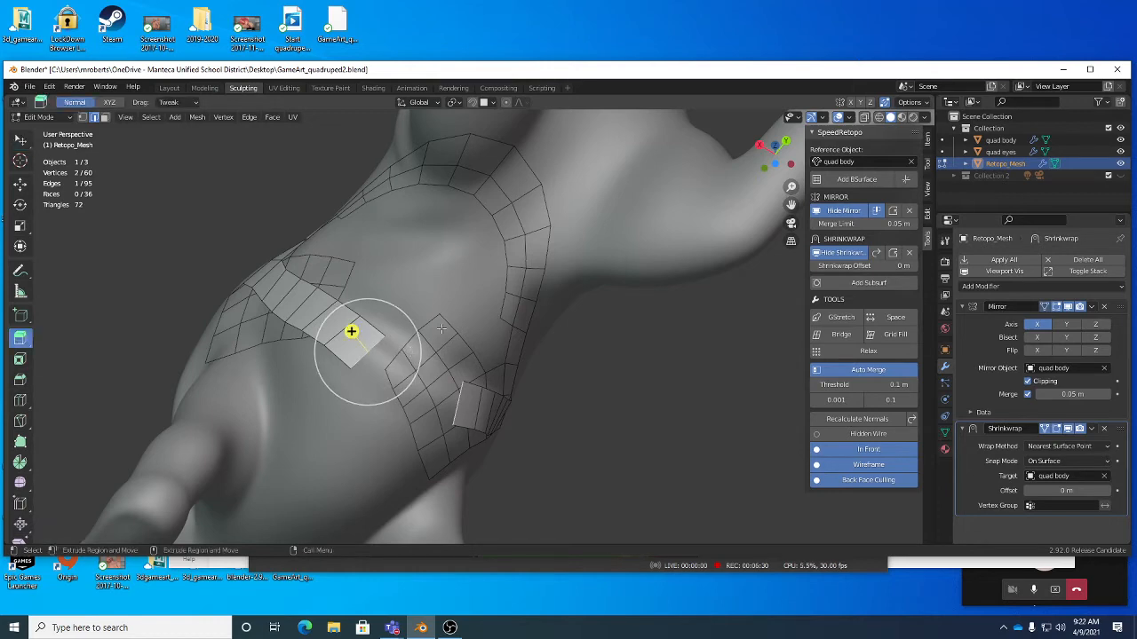
pyautogui.moveTo(353, 330); pyautogui.dragTo(502, 368)
pyautogui.moveTo(503, 368); pyautogui.dragTo(449, 387, button='middle')
# Step: Reposition the cross edges near the strip's lower end to space its faces more evenly
pyautogui.press('w')
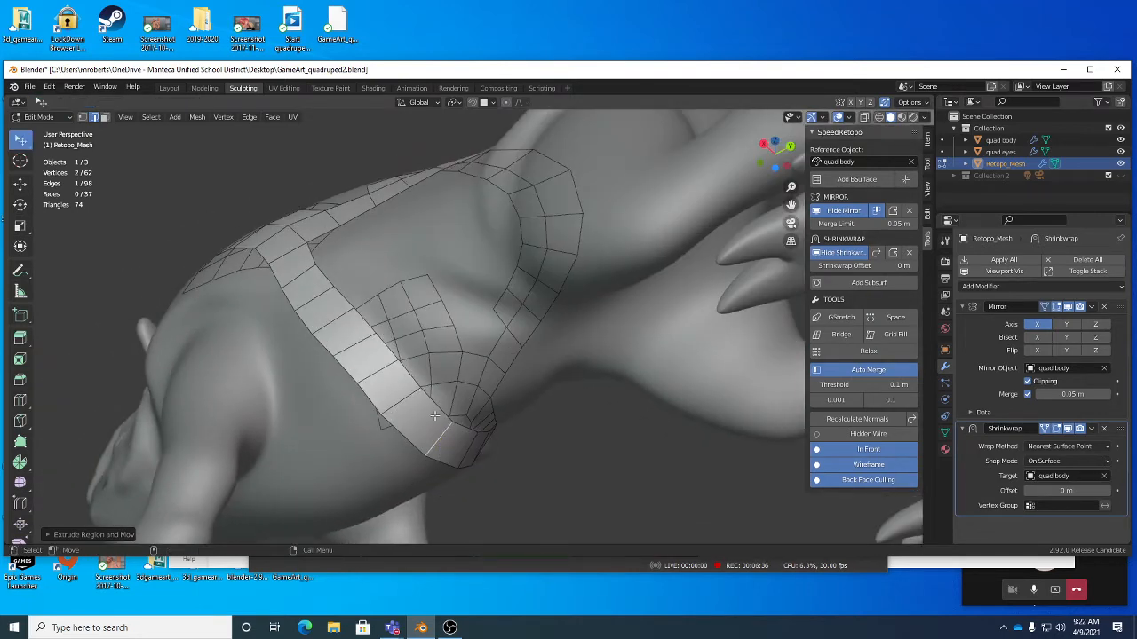
pyautogui.press('g')
pyautogui.click(385, 377)
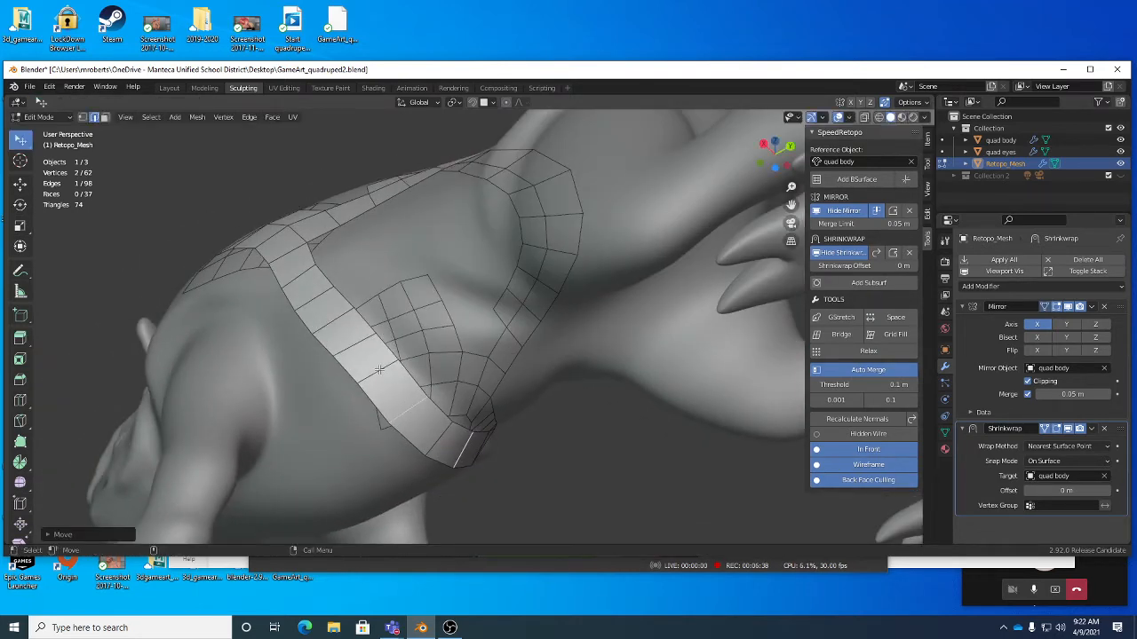
pyautogui.press('g')
pyautogui.click(381, 377)
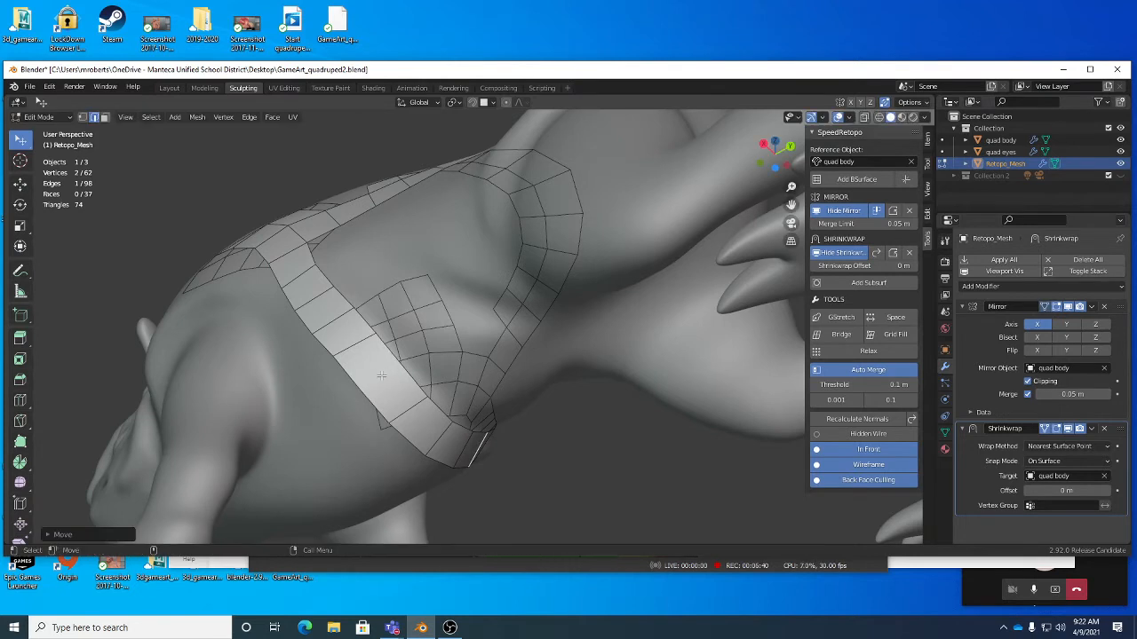
pyautogui.press('w')
pyautogui.press('w')
pyautogui.press('w')
pyautogui.press('w')
# Step: Adjust an edge on the front border of the strip's lower end and save the file
pyautogui.moveTo(334, 320); pyautogui.dragTo(434, 445, button='middle')
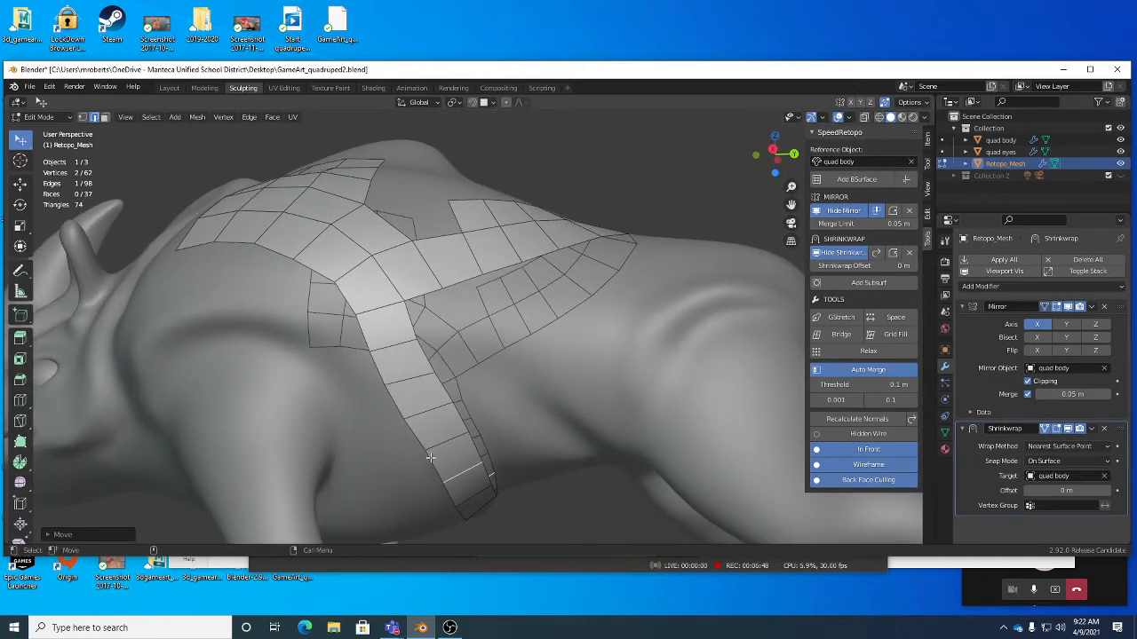
pyautogui.press('g')
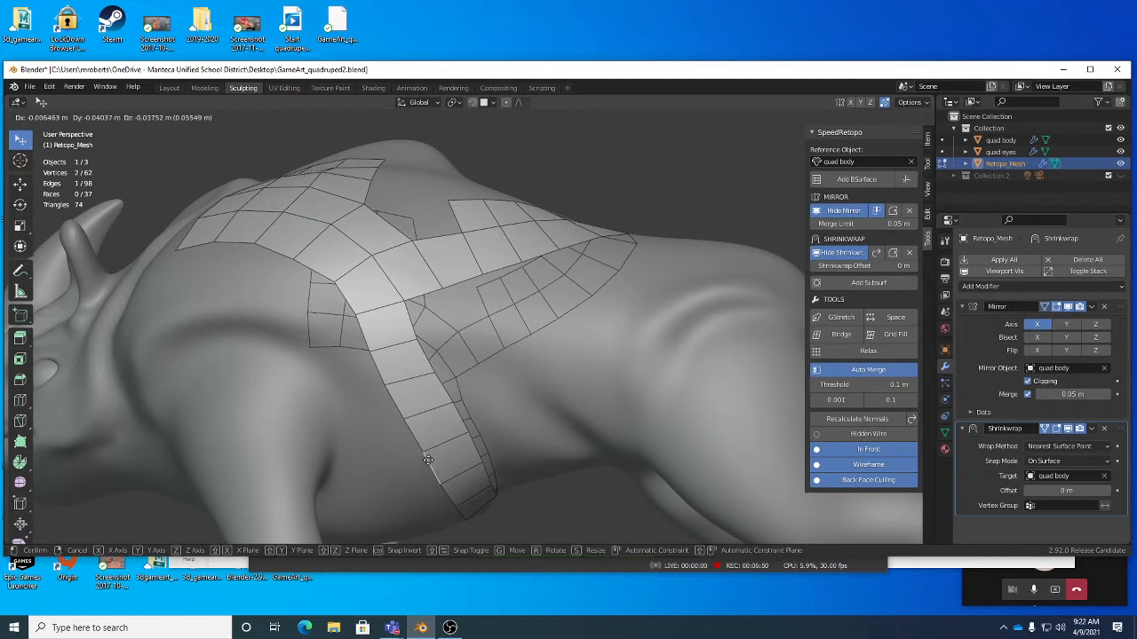
pyautogui.click(425, 454)
pyautogui.moveTo(421, 356); pyautogui.dragTo(427, 396, button='middle')
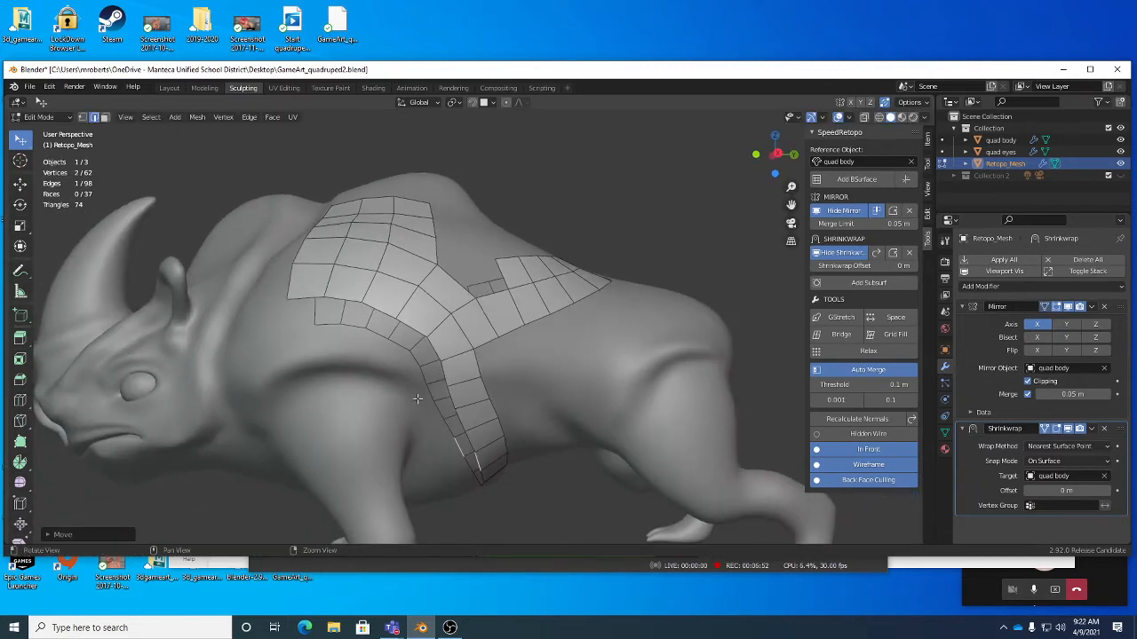
pyautogui.hotkey('ctrl', 's')
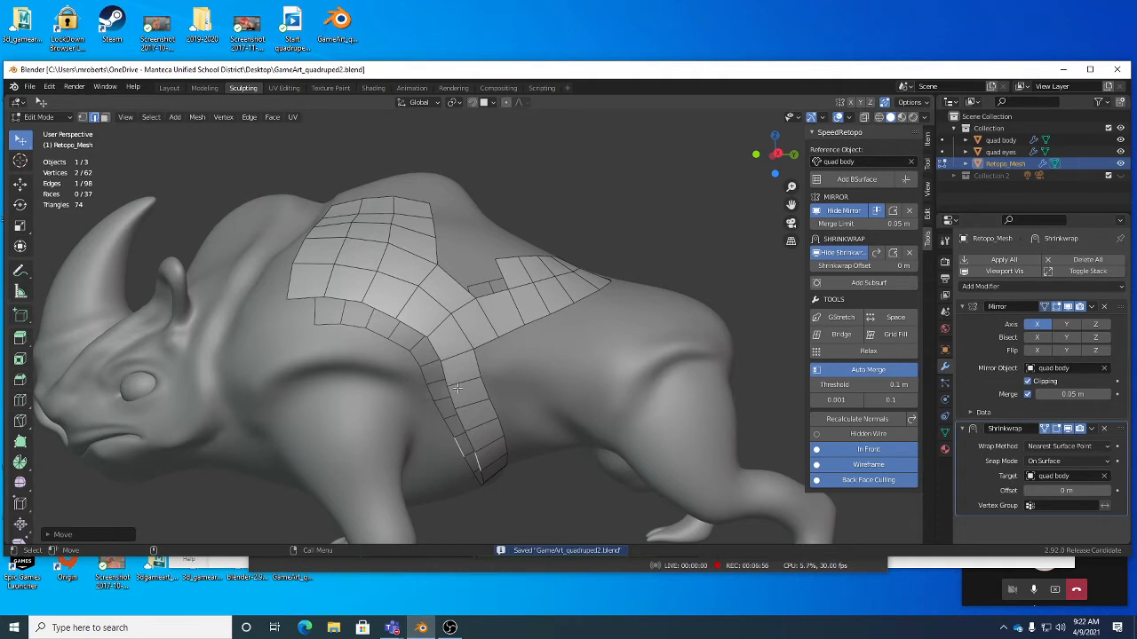
# Step: Select the strip's entire front border from its top edge to its belly edge using Shortest Path
pyautogui.moveTo(458, 389); pyautogui.dragTo(417, 360, button='middle')
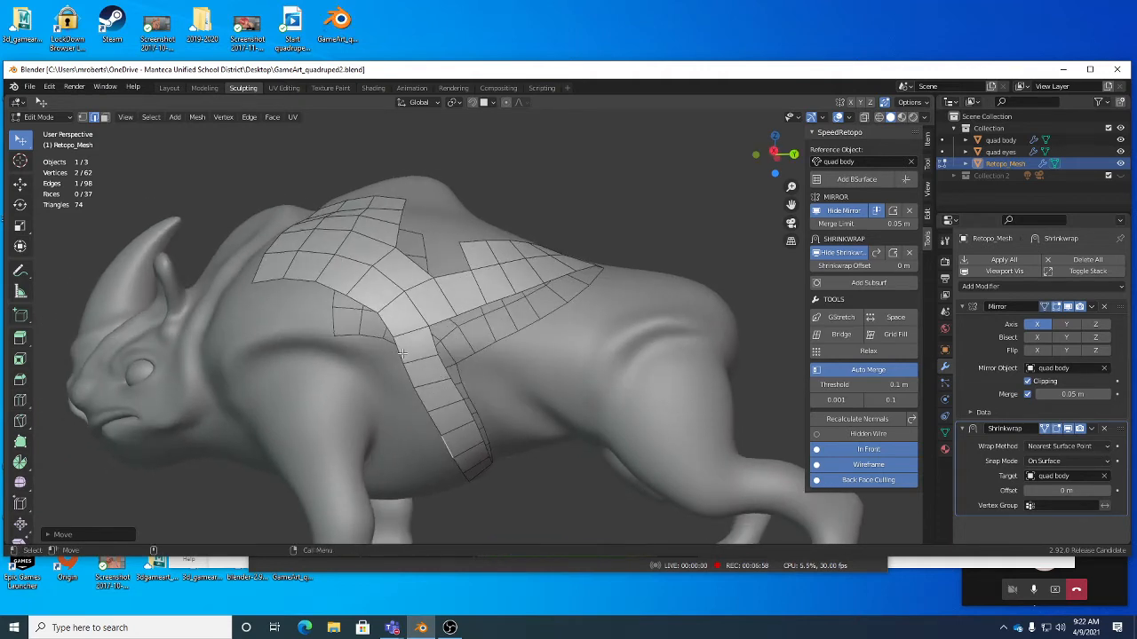
pyautogui.moveTo(402, 354); pyautogui.dragTo(373, 417, button='middle')
pyautogui.keyDown('shift'); pyautogui.click(435, 430); pyautogui.keyUp('shift')
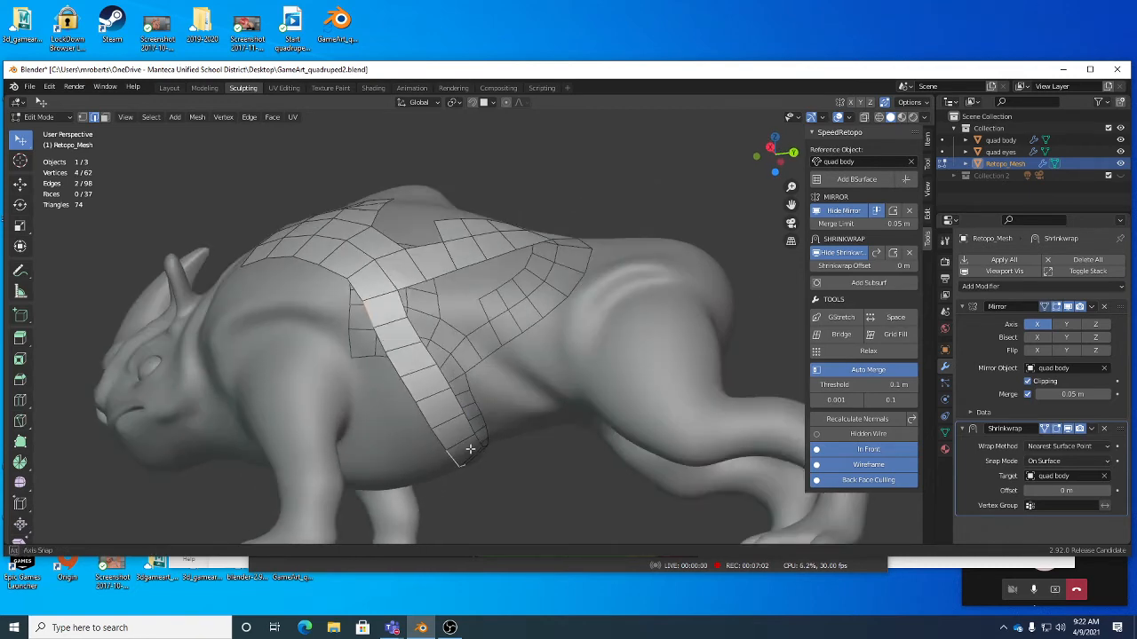
pyautogui.click(151, 117)
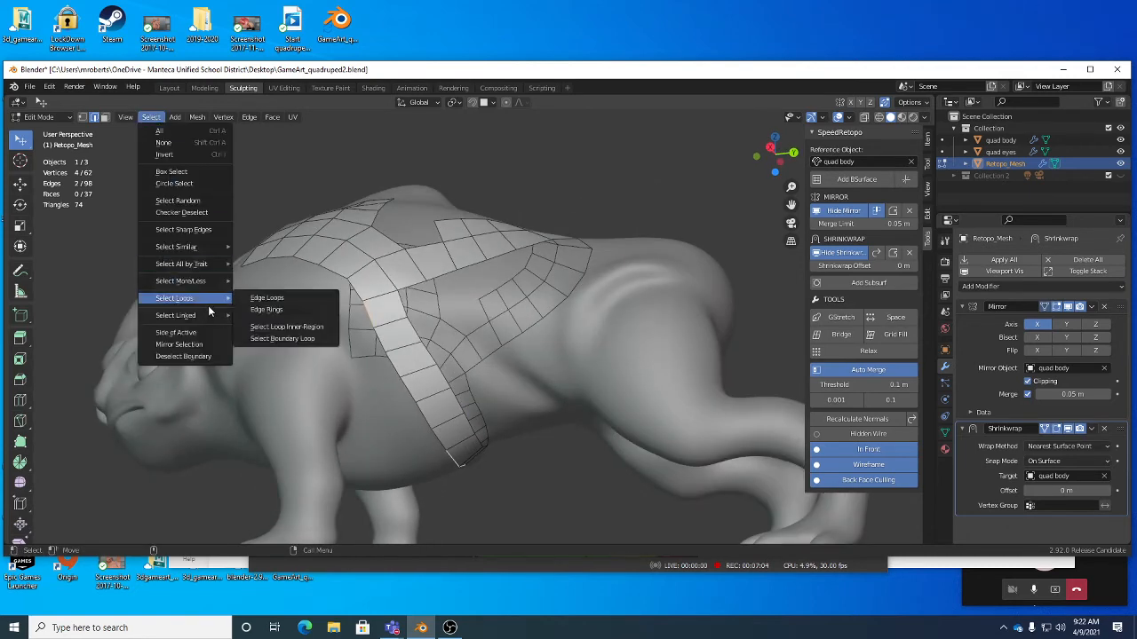
pyautogui.moveTo(187, 315)
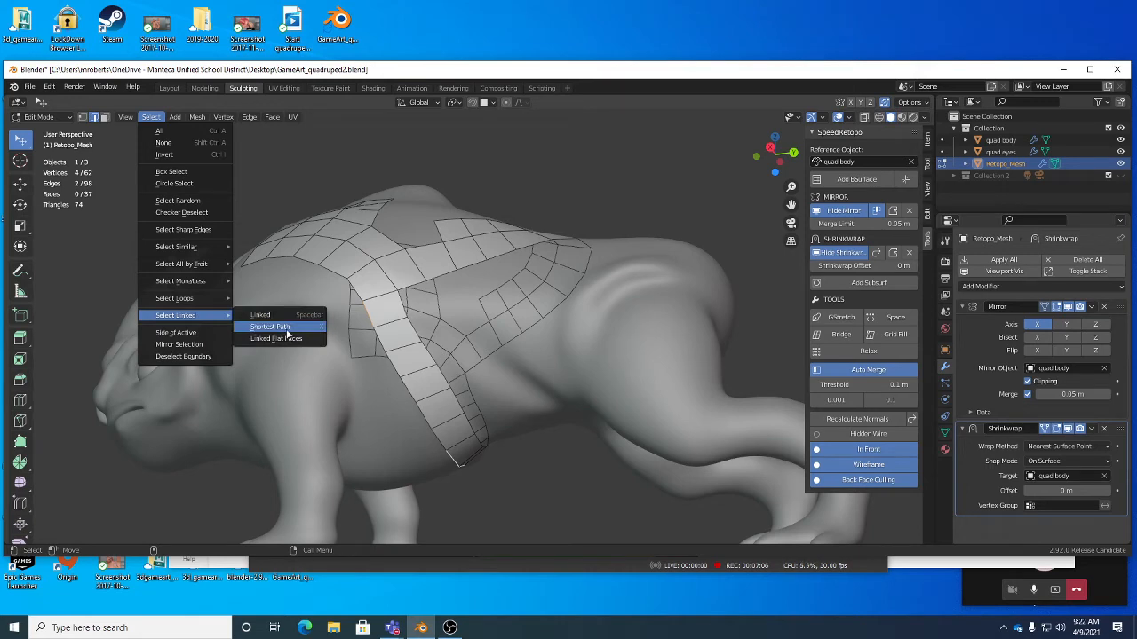
pyautogui.click(289, 334)
# Step: Move and rotate the selected front border so the strip's lower part widens toward the front leg
pyautogui.moveTo(460, 418); pyautogui.dragTo(484, 436, button='middle')
pyautogui.hotkey('shift', 'space')
pyautogui.press('g')
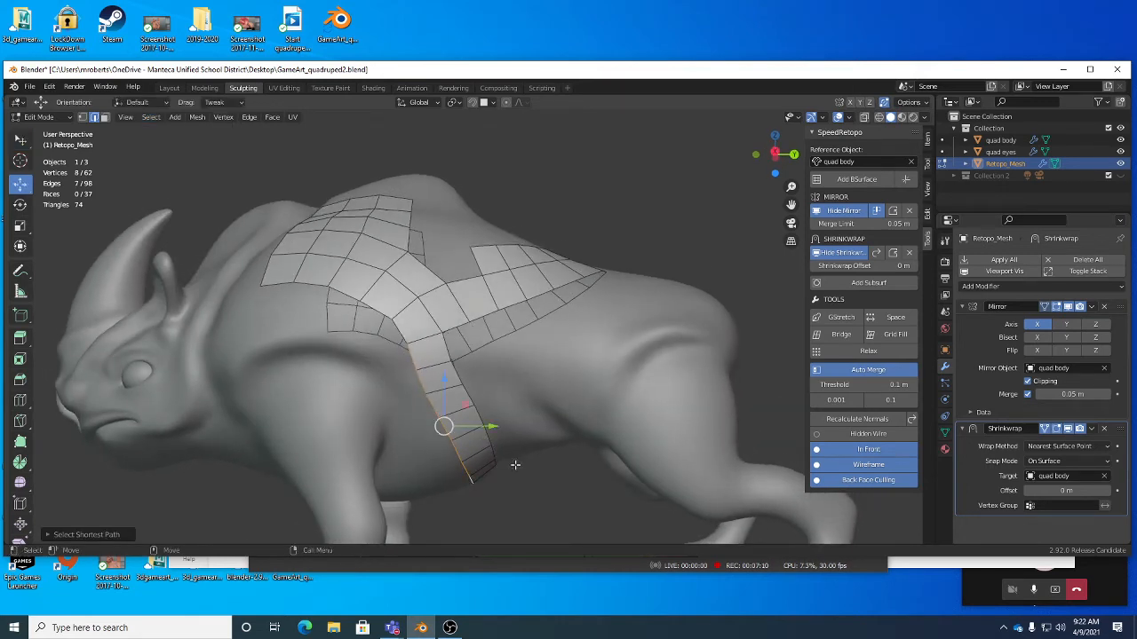
pyautogui.press('e')
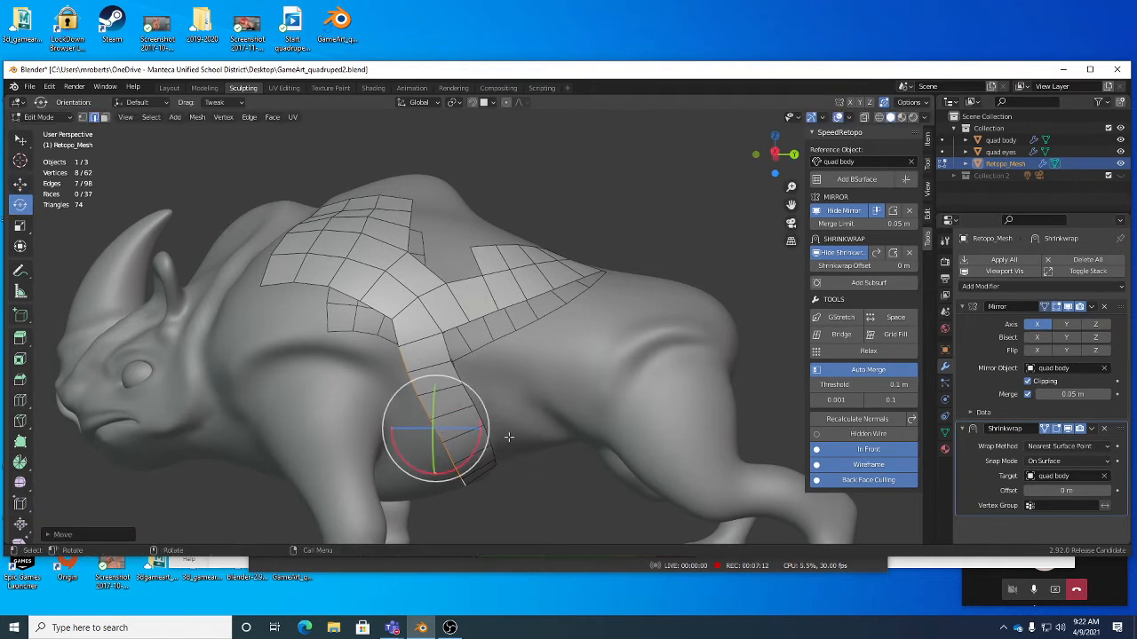
pyautogui.moveTo(518, 415); pyautogui.dragTo(519, 431, button='middle')
pyautogui.press('w')
pyautogui.moveTo(526, 432); pyautogui.dragTo(525, 433, button='middle')
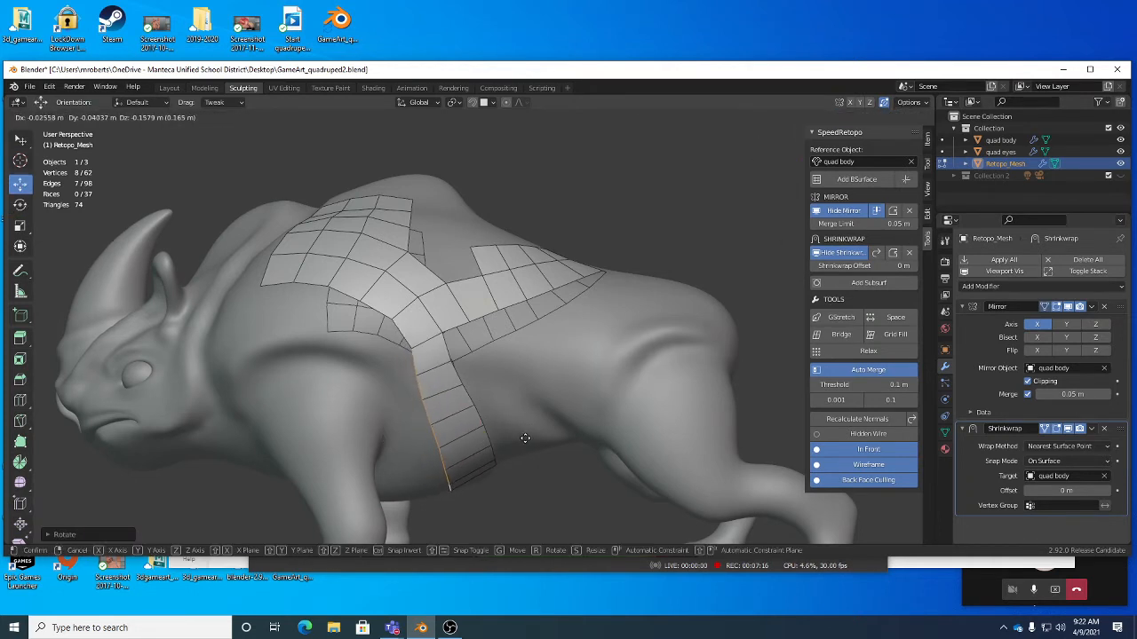
pyautogui.click(522, 439)
# Step: Select the strip's entire rear border from its top edge to its belly edge using Shortest Path
pyautogui.moveTo(441, 380); pyautogui.dragTo(429, 355, button='middle')
pyautogui.keyDown('alt'); pyautogui.keyDown('shift'); pyautogui.click(429, 355); pyautogui.keyUp('shift'); pyautogui.keyUp('alt')
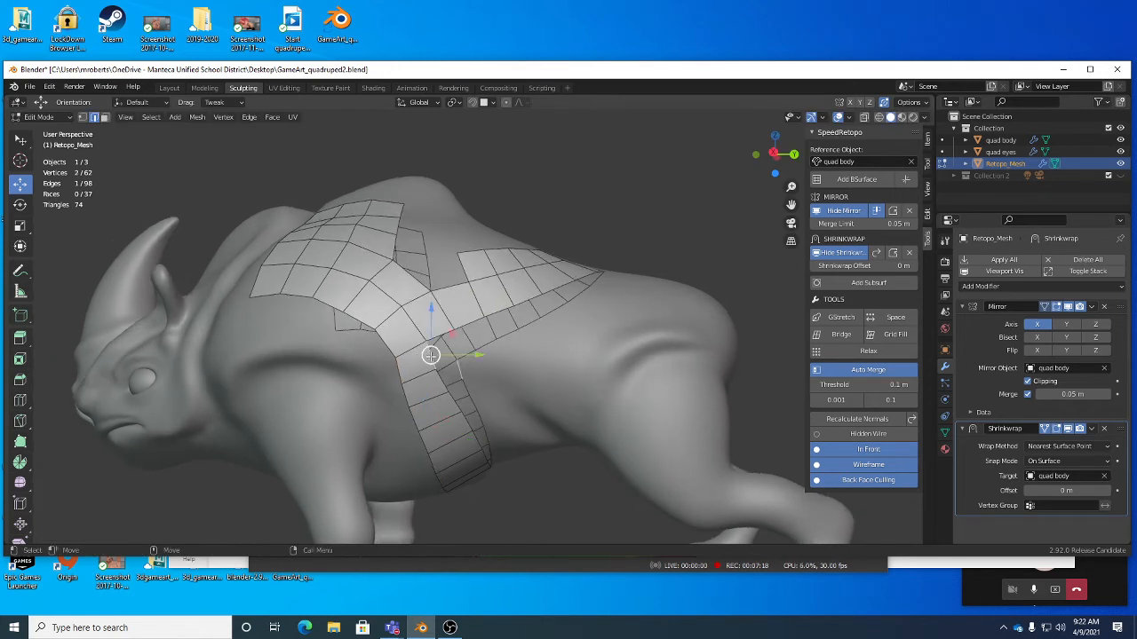
pyautogui.click(430, 352)
pyautogui.moveTo(517, 394); pyautogui.dragTo(452, 357, button='middle')
pyautogui.keyDown('shift'); pyautogui.click(436, 401); pyautogui.keyUp('shift')
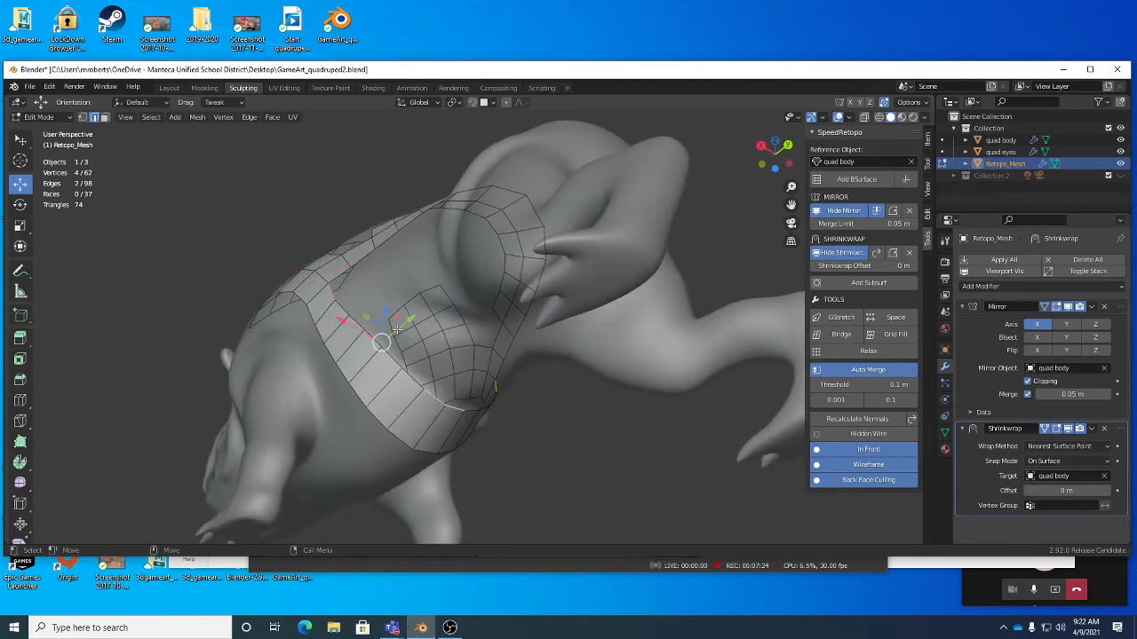
pyautogui.click(151, 116)
pyautogui.moveTo(203, 317)
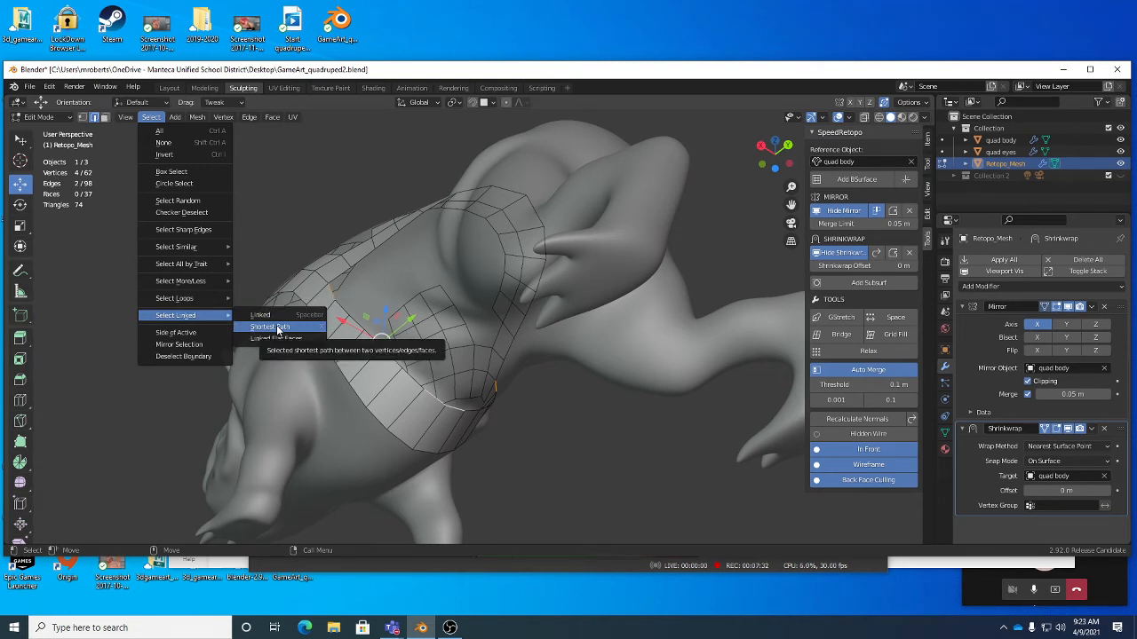
pyautogui.rightClick(276, 327)
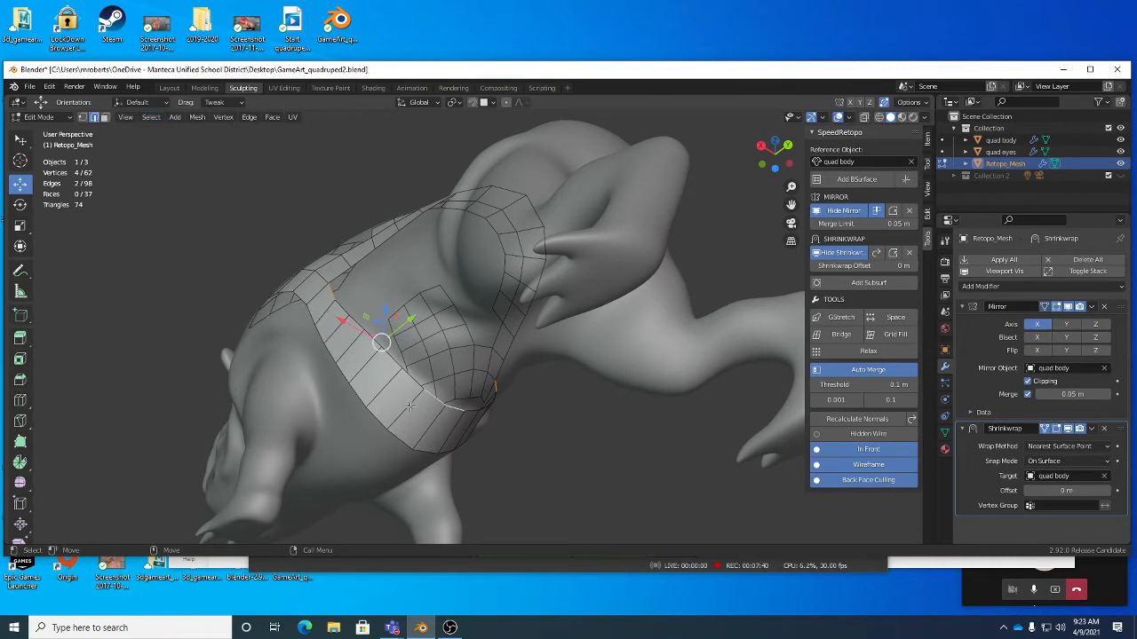
pyautogui.moveTo(410, 406); pyautogui.dragTo(490, 446, button='middle')
pyautogui.hotkey('shift', 's')
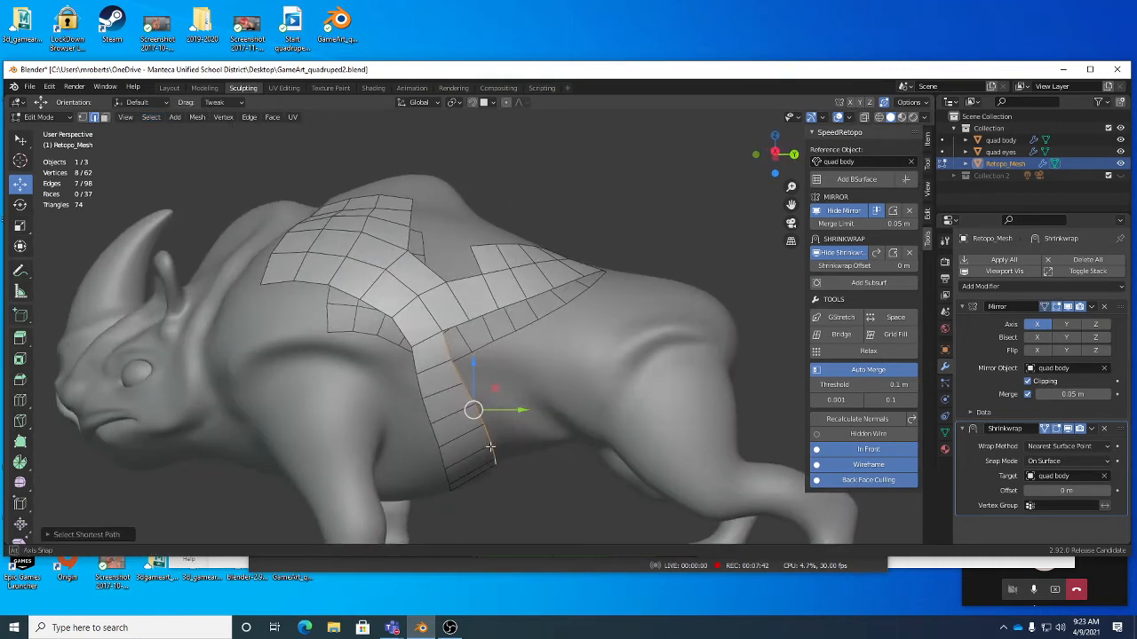
# Step: Rotate the selected rear border of the strip to a steeper angle and move it forward to narrow the strip
pyautogui.hotkey('shift', 'space')
pyautogui.press('r')
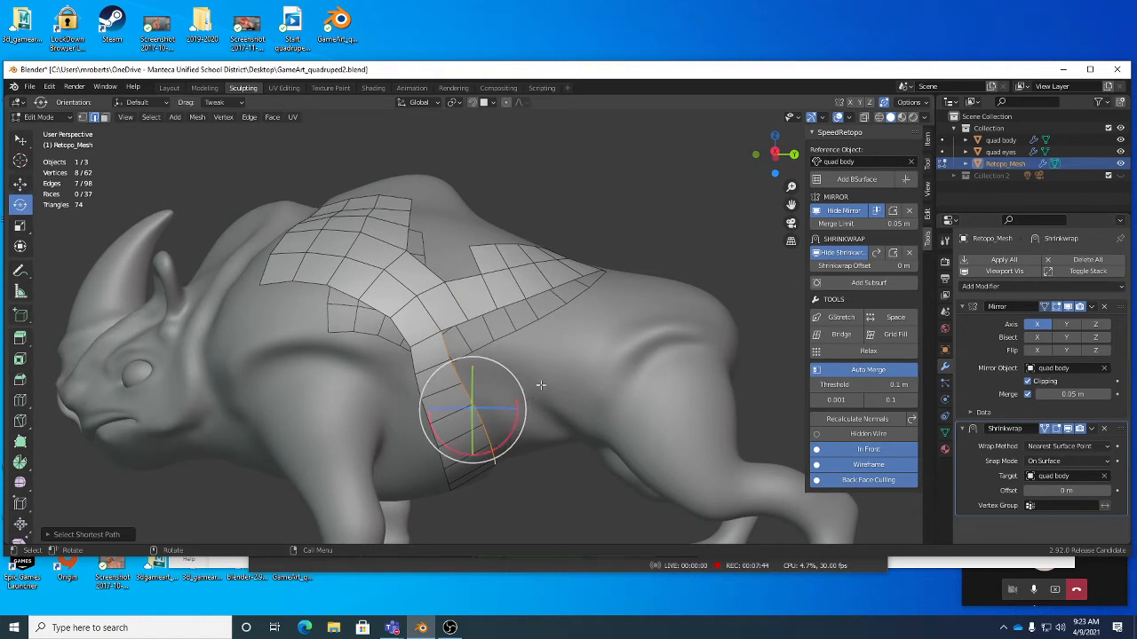
pyautogui.press('r')
pyautogui.click(551, 398)
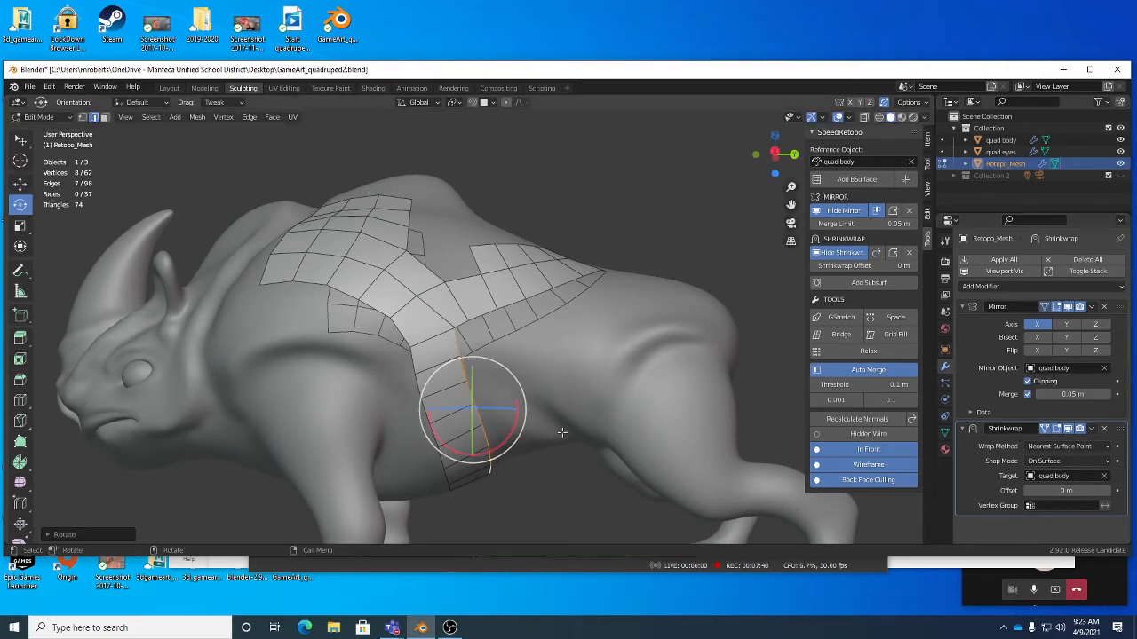
pyautogui.hotkey('shift', 'space')
pyautogui.press('g')
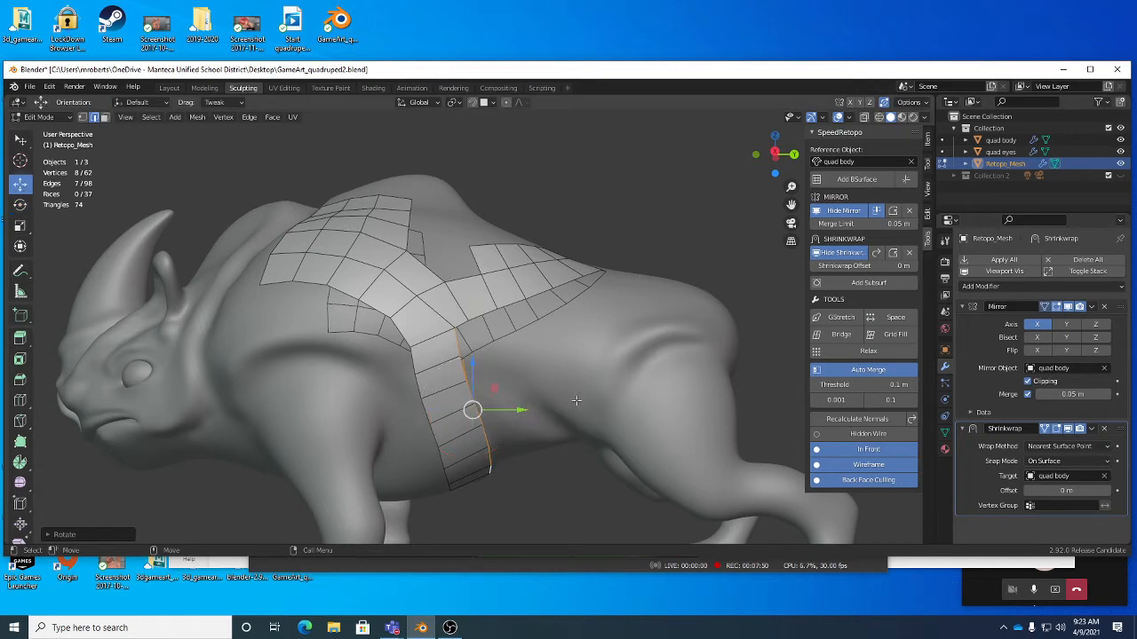
pyautogui.press('g')
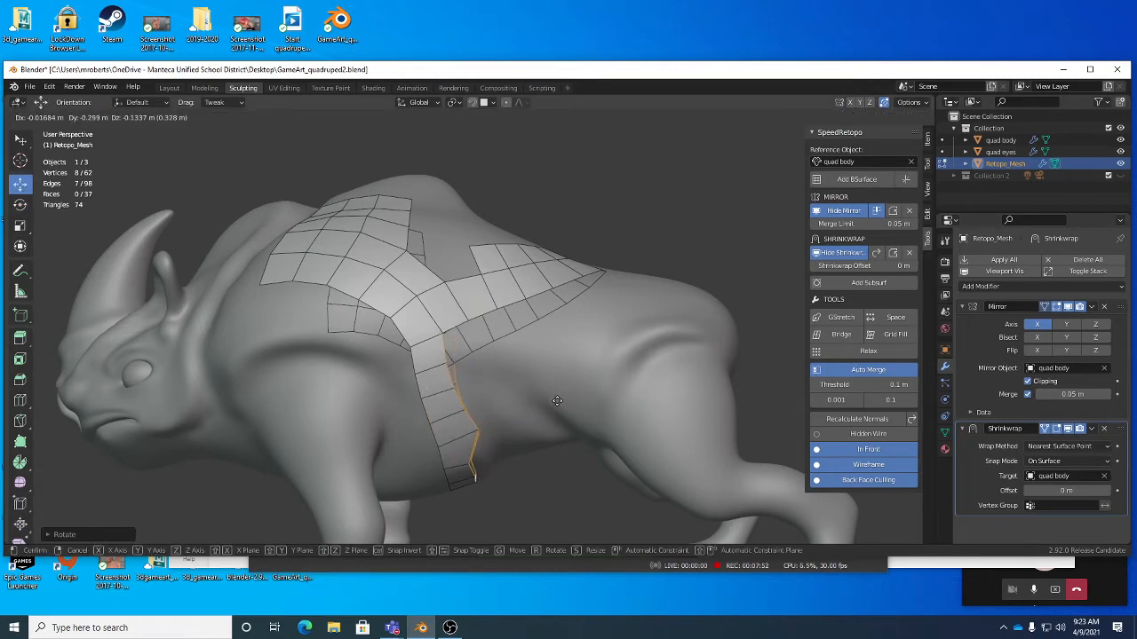
pyautogui.click(552, 401)
pyautogui.scroll(2, 551, 418)
pyautogui.moveTo(550, 417); pyautogui.dragTo(549, 411, button='middle')
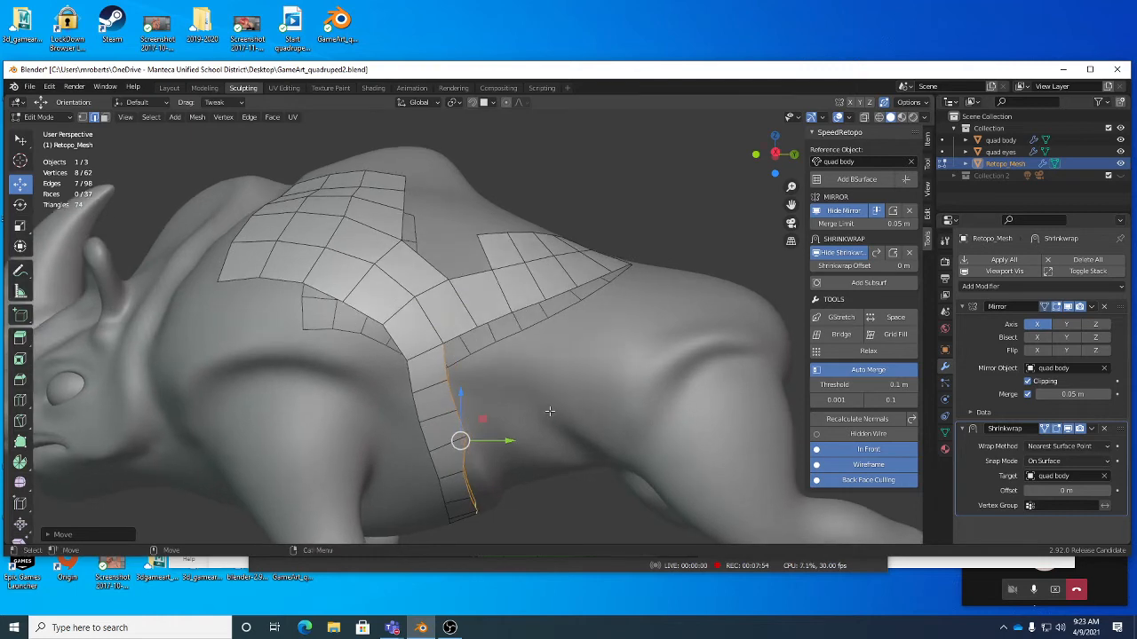
# Step: Reposition the cross edge at the strip's upper end, and straighten the rear border by moving an edge near the belly
pyautogui.press('w')
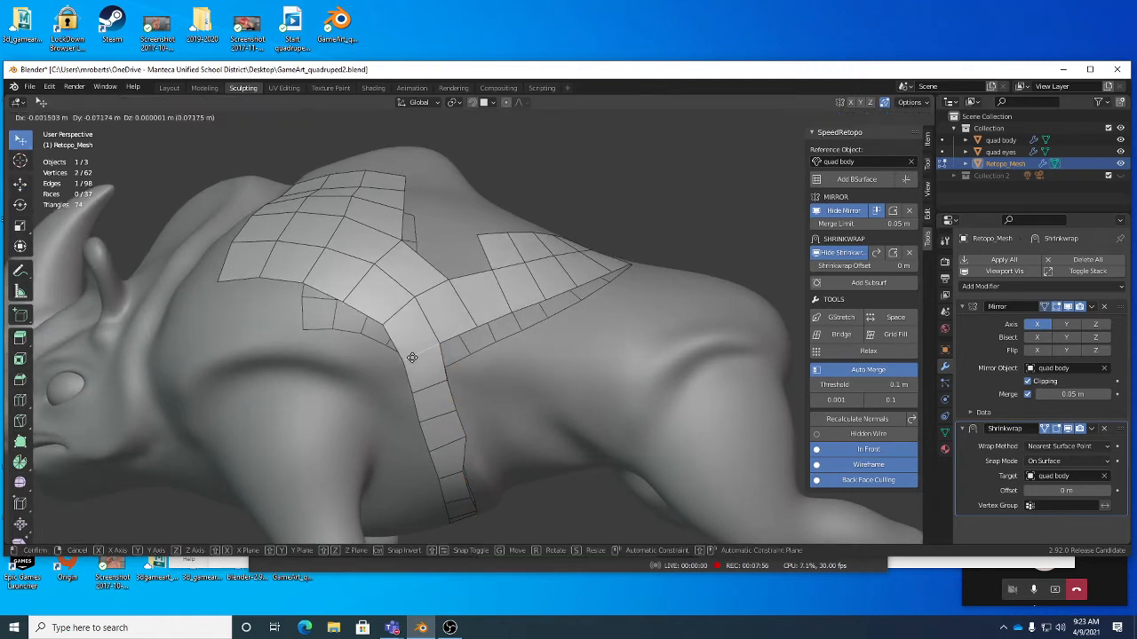
pyautogui.click(410, 357)
pyautogui.moveTo(455, 422); pyautogui.dragTo(427, 416, button='middle')
pyautogui.press('g')
pyautogui.click(426, 410)
pyautogui.press('g')
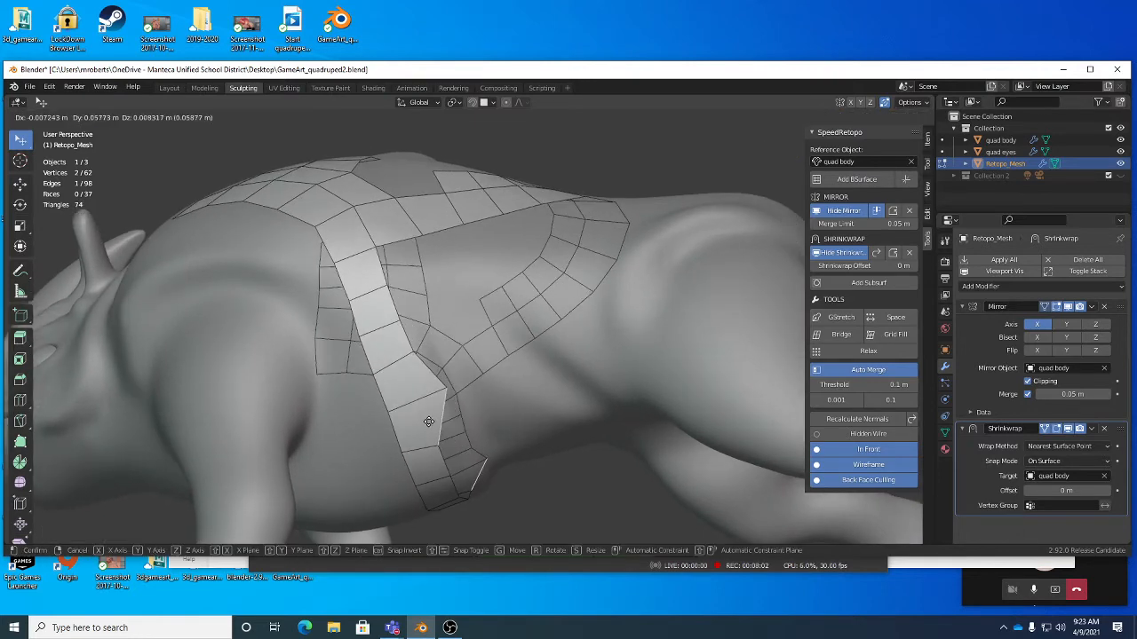
pyautogui.click(427, 414)
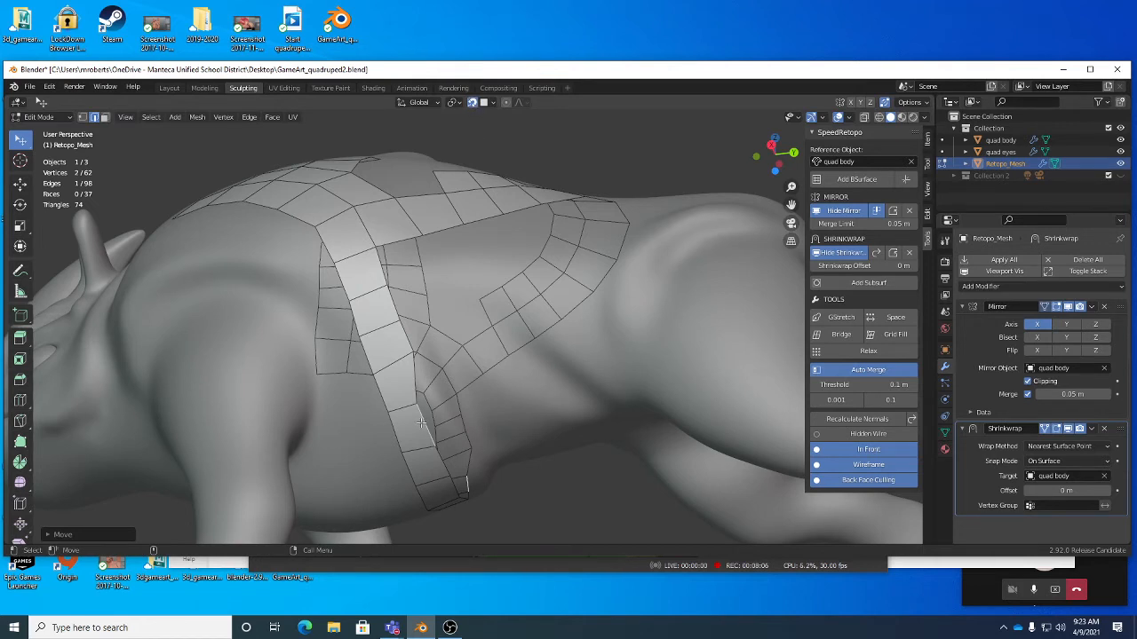
pyautogui.press('g')
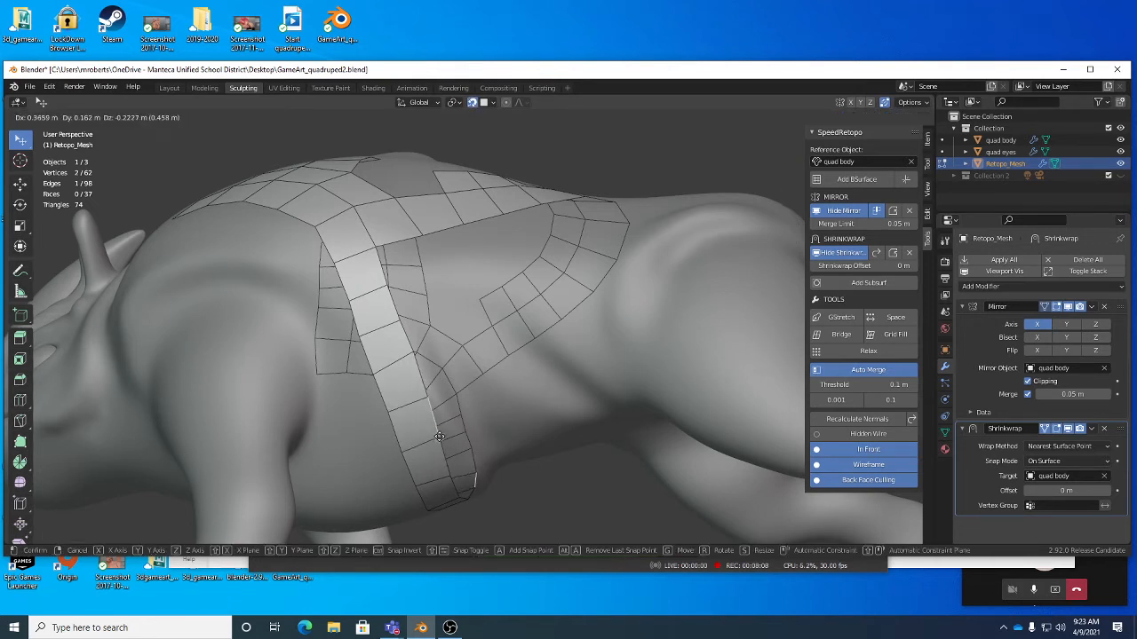
pyautogui.click(439, 431)
# Step: Move individual vertices along the strip's rear border so that it runs in a smooth line toward the belly
pyautogui.press('1')
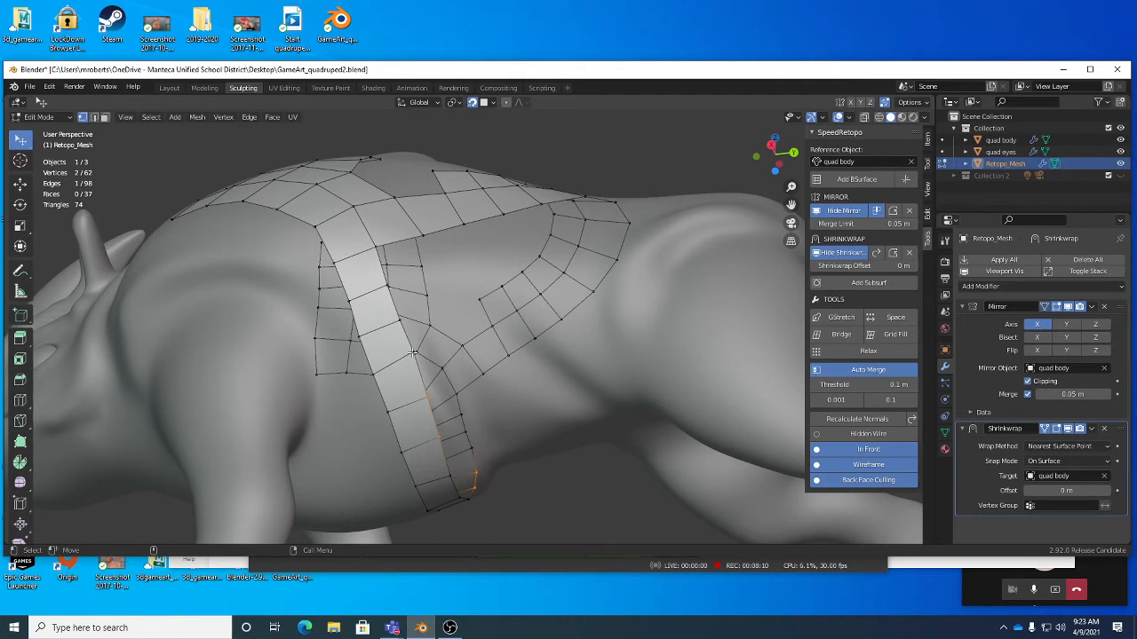
pyautogui.click(412, 353)
pyautogui.press('g')
pyautogui.click(409, 359)
pyautogui.moveTo(408, 360); pyautogui.dragTo(430, 409, button='middle')
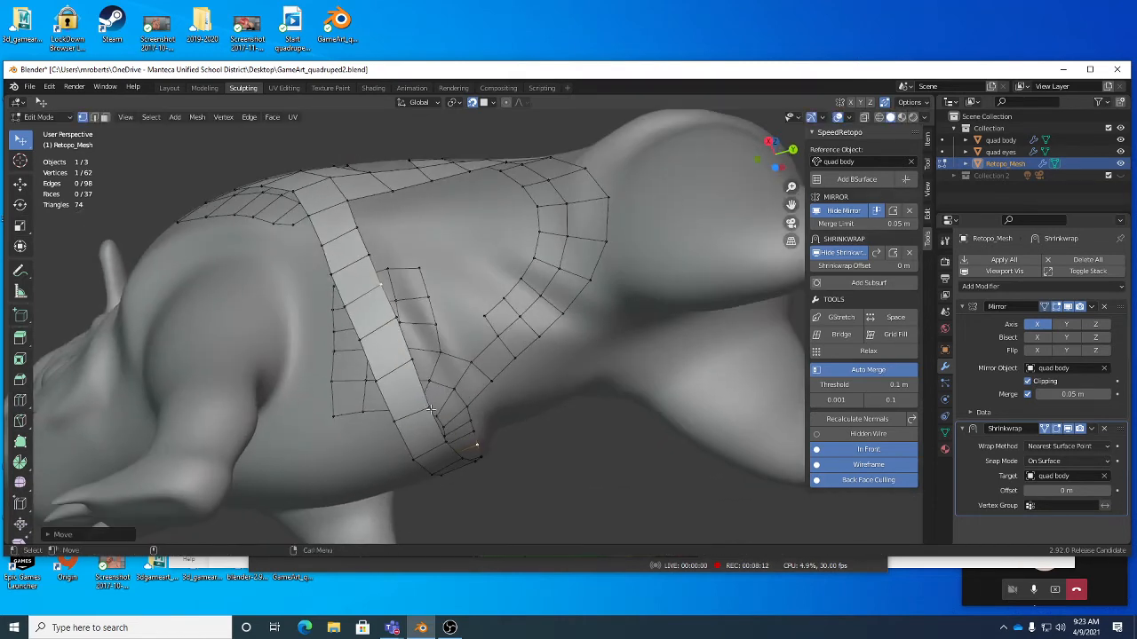
pyautogui.click(397, 320)
pyautogui.press('g')
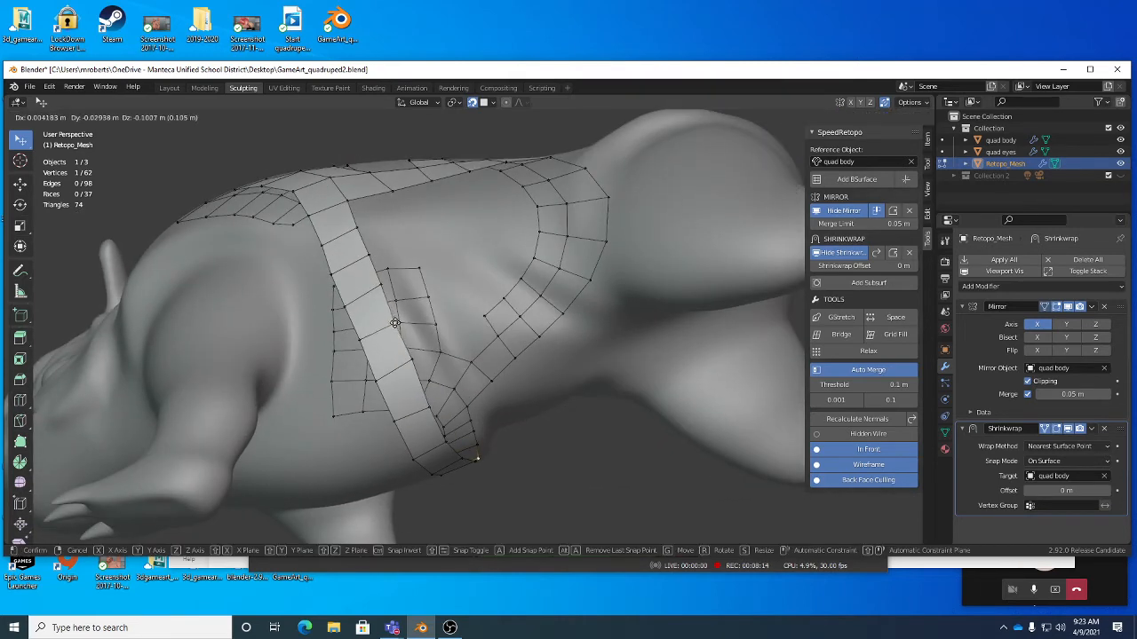
pyautogui.click(398, 329)
pyautogui.click(413, 362)
pyautogui.press('g')
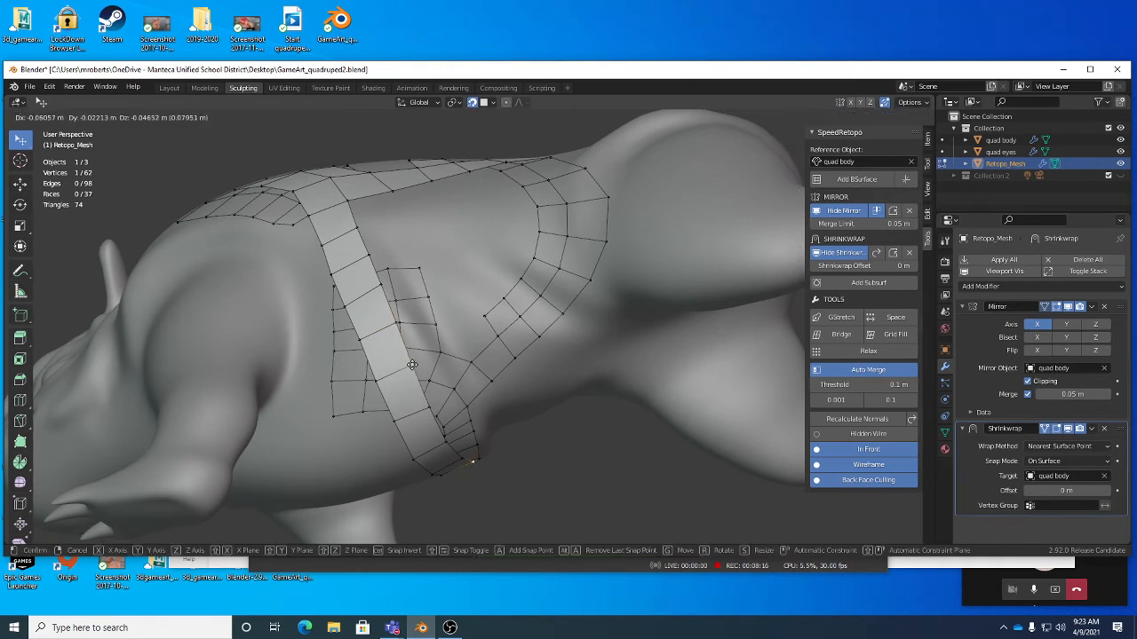
pyautogui.click(413, 364)
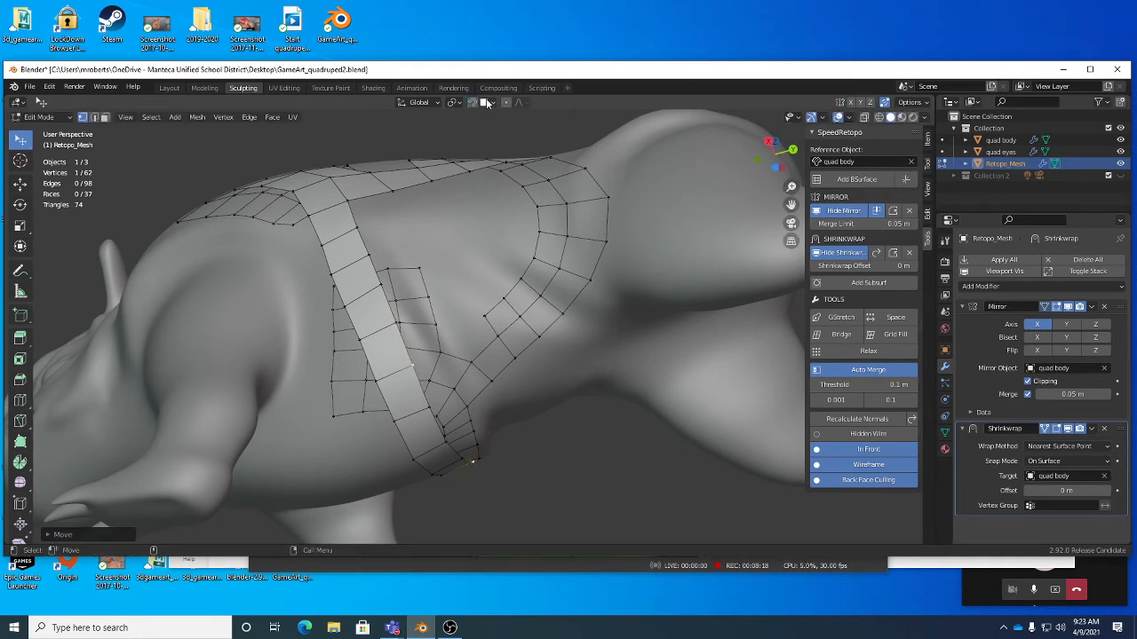
# Step: Turn snapping off and nudge a vertex on the lower part of the strip's front border
pyautogui.click(488, 102)
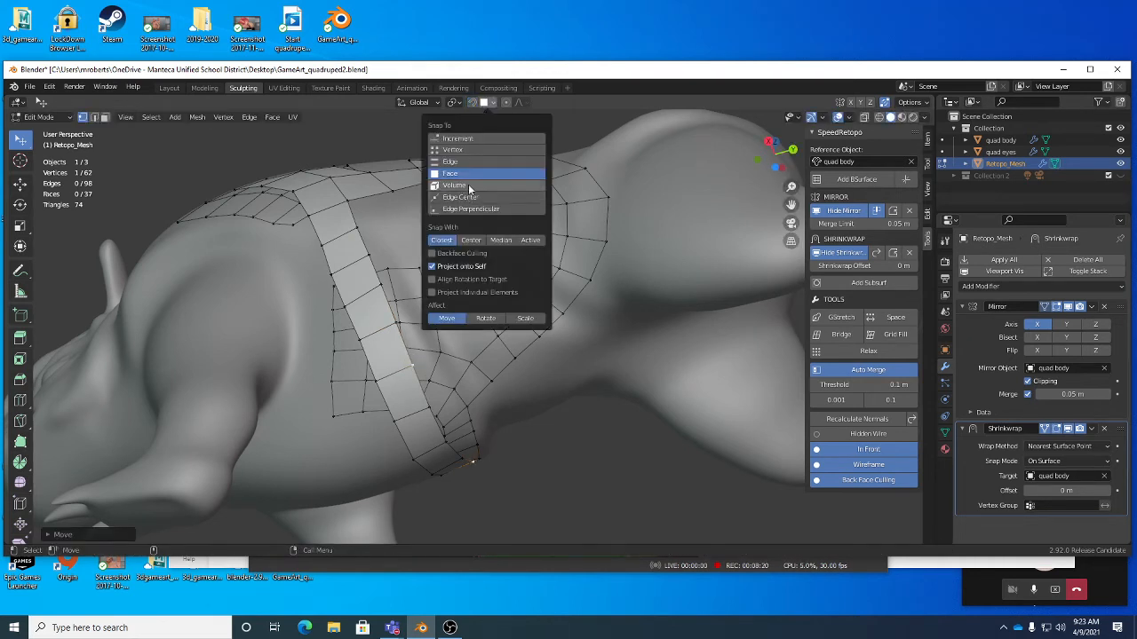
pyautogui.click(474, 102)
pyautogui.moveTo(444, 266); pyautogui.dragTo(408, 399, button='middle')
pyautogui.click(402, 423)
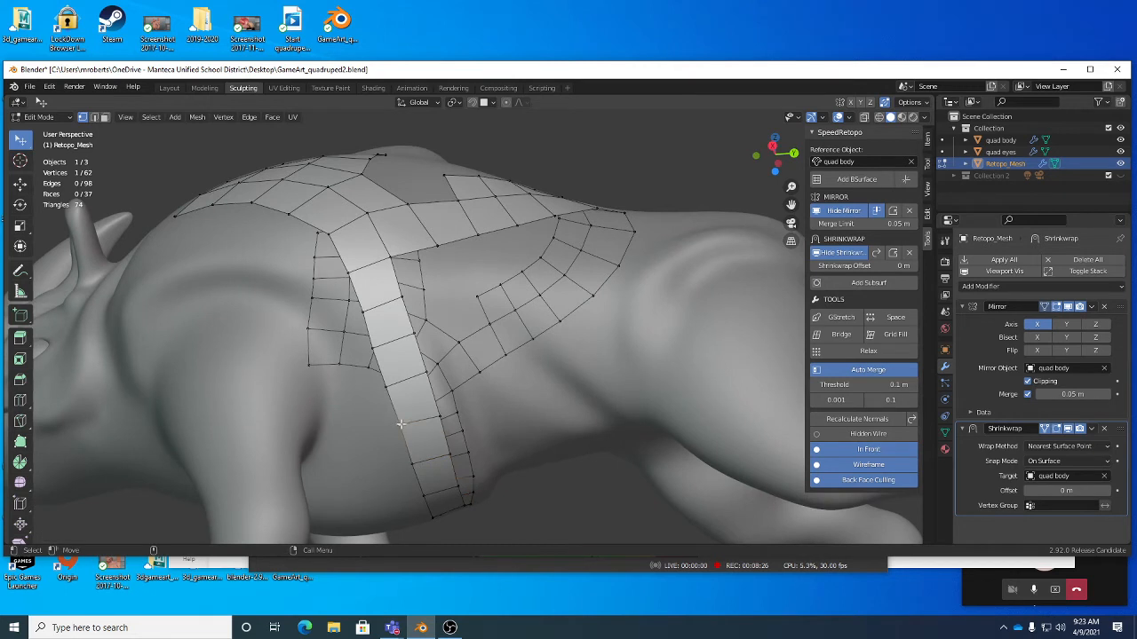
pyautogui.press('g')
pyautogui.click(400, 427)
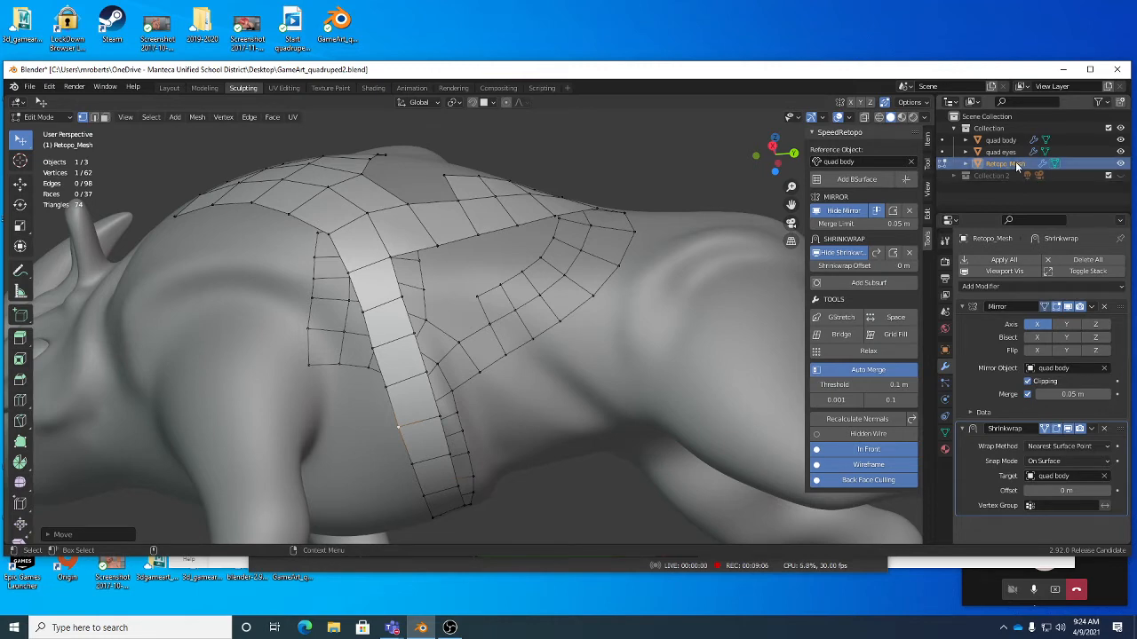
# Step: Clear the selection and draw an annotation stroke along the flank below the rear patch's lower border, from the strip toward the spine
pyautogui.moveTo(417, 382)
pyautogui.mouseDown(button='middle')
pyautogui.moveTo(444, 360)
pyautogui.moveTo(435, 377)
pyautogui.mouseUp(button='middle')
pyautogui.scroll(2, 440, 371)
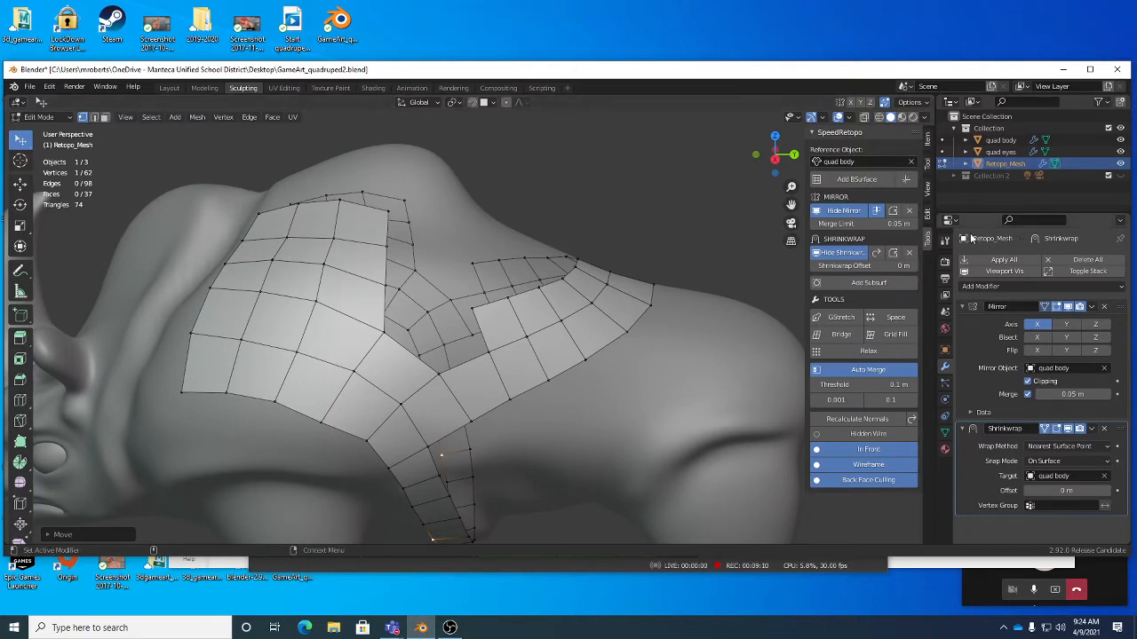
pyautogui.moveTo(551, 392); pyautogui.dragTo(539, 370, button='middle')
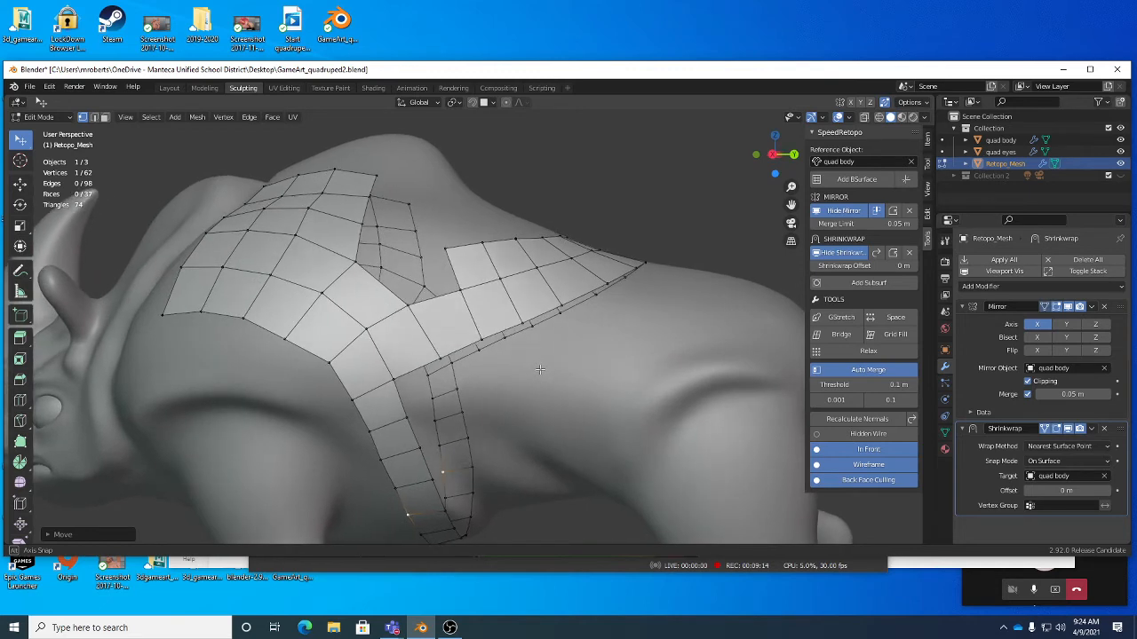
pyautogui.click(545, 373)
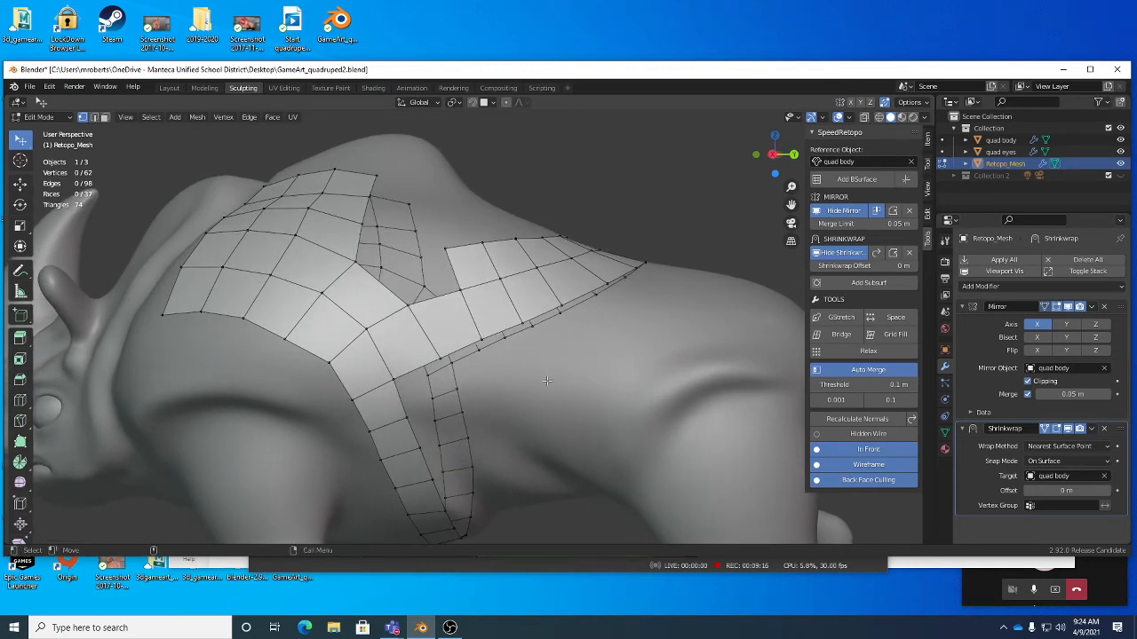
pyautogui.hotkey('shift', 'space')
pyautogui.press('d')
pyautogui.moveTo(488, 387); pyautogui.dragTo(502, 401, button='middle')
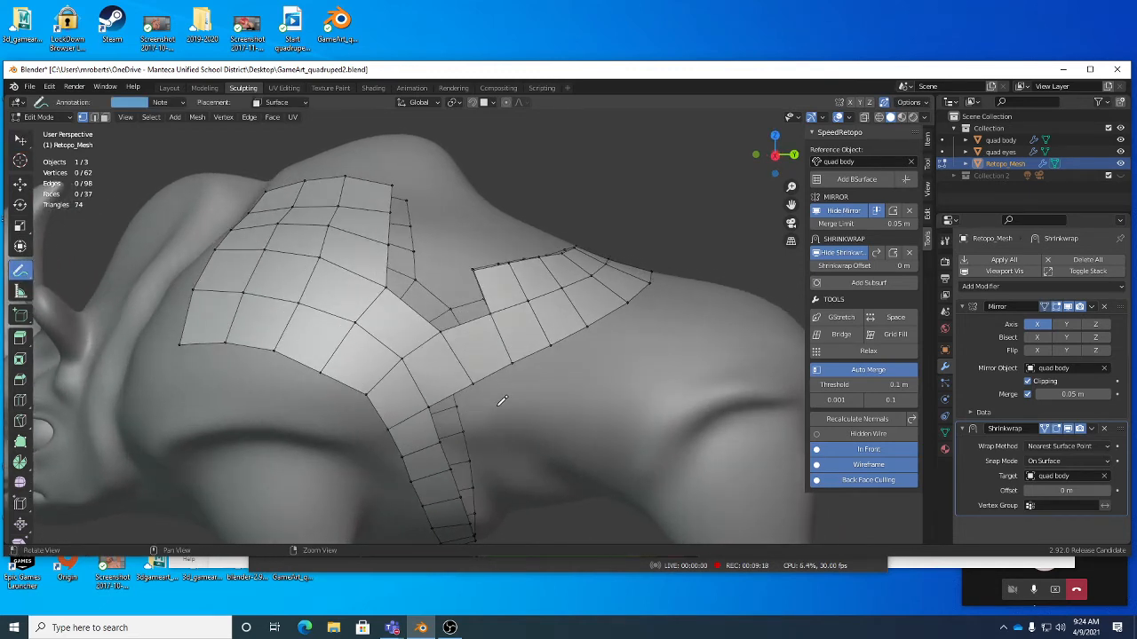
pyautogui.moveTo(489, 422)
pyautogui.mouseDown()
pyautogui.moveTo(558, 388)
pyautogui.moveTo(672, 301)
pyautogui.mouseUp()
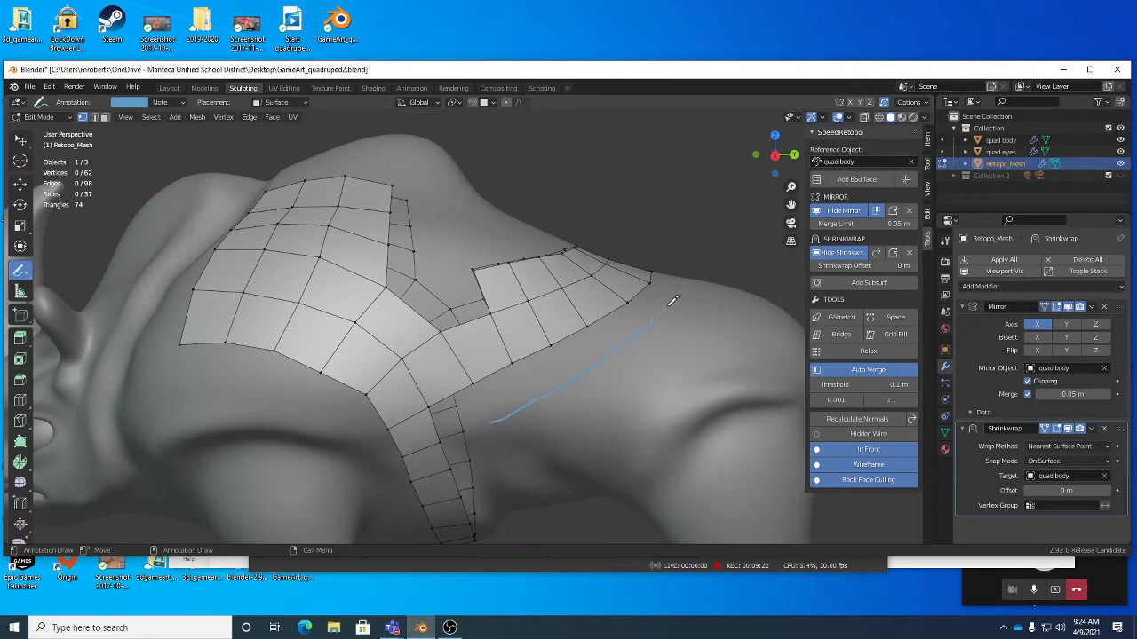
pyautogui.moveTo(684, 284)
pyautogui.mouseDown(button='middle')
pyautogui.moveTo(677, 317)
pyautogui.moveTo(612, 370)
pyautogui.moveTo(658, 333)
pyautogui.mouseUp(button='middle')
# Step: Select the rear patch's lower border with Shortest Path and build a row of faces down to the stroke with Add BSurface
pyautogui.press('w')
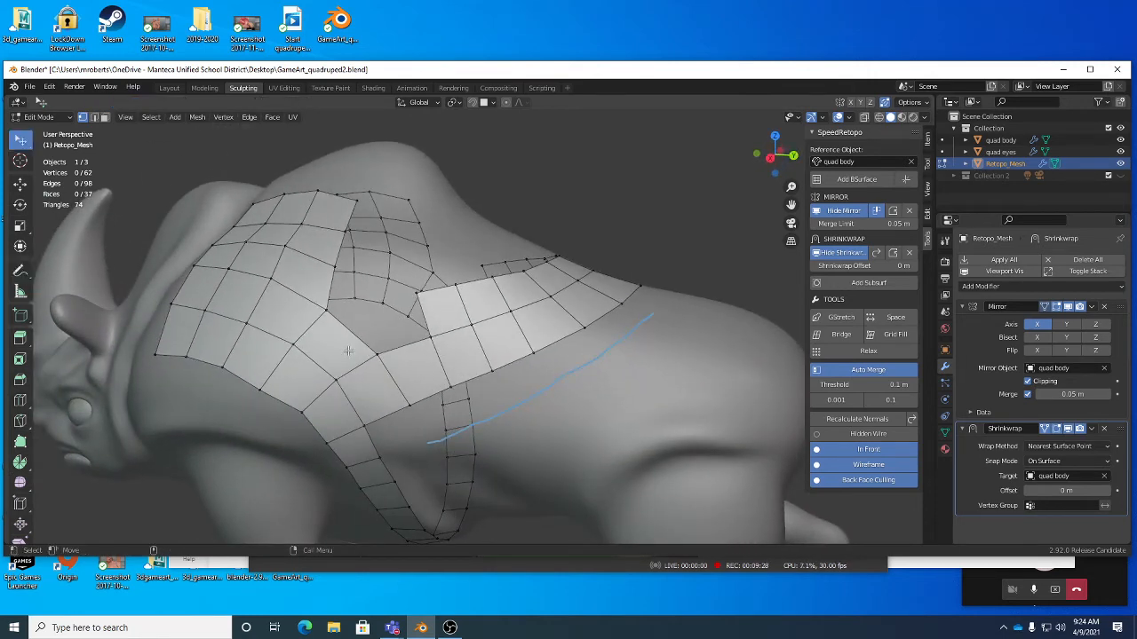
pyautogui.click(408, 404)
pyautogui.moveTo(408, 404); pyautogui.dragTo(564, 346, button='middle')
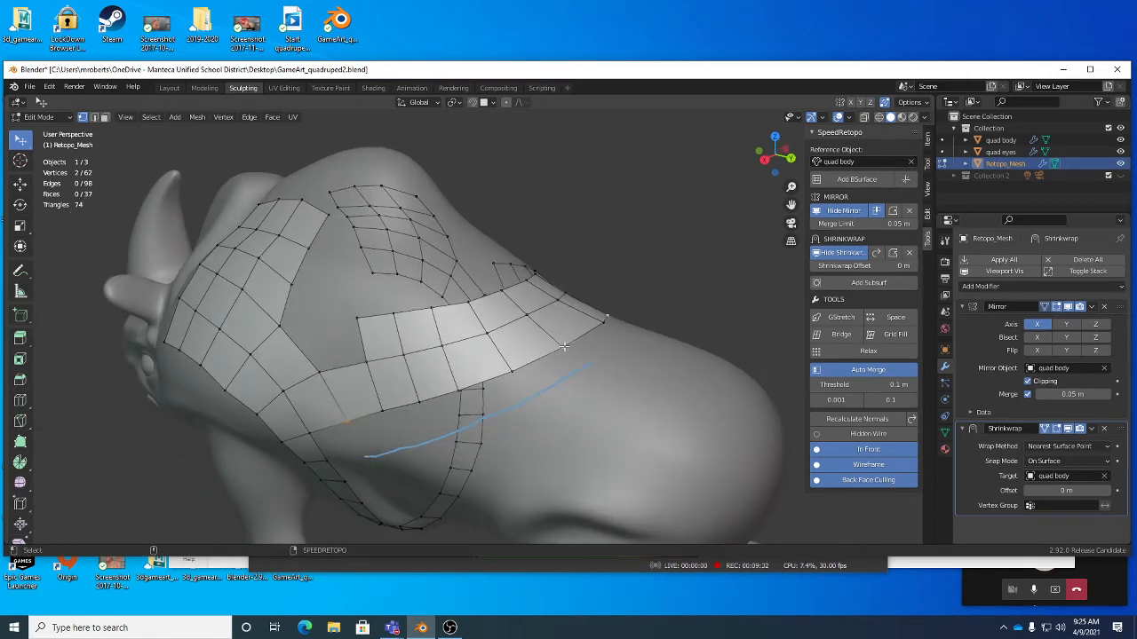
pyautogui.keyDown('ctrl'); pyautogui.click(563, 346); pyautogui.keyUp('ctrl')
pyautogui.click(151, 117)
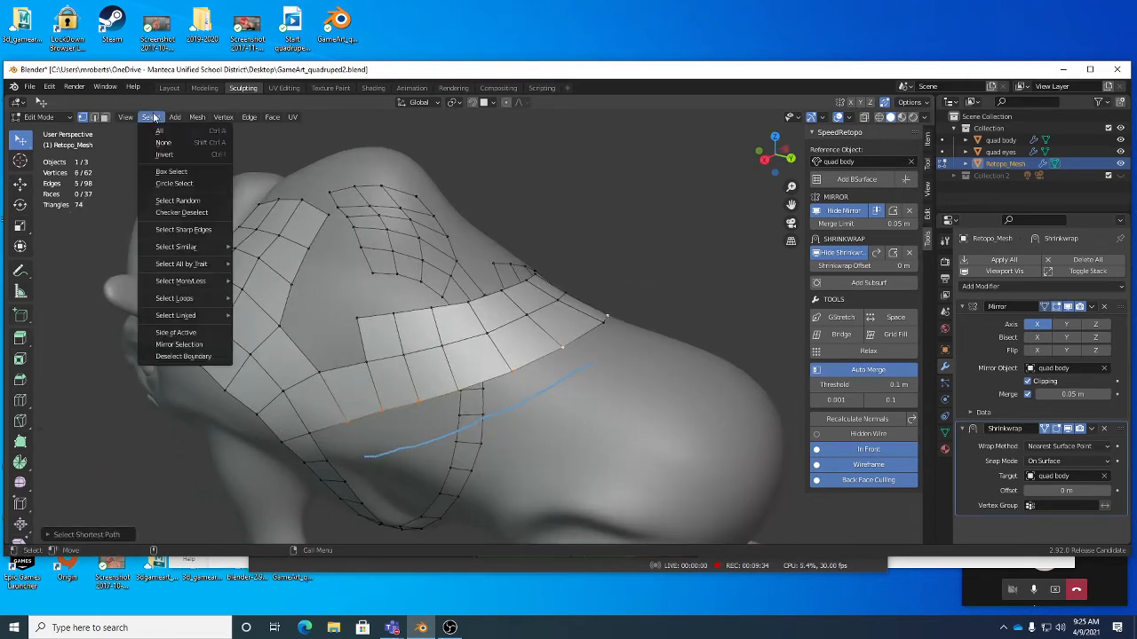
pyautogui.moveTo(183, 315)
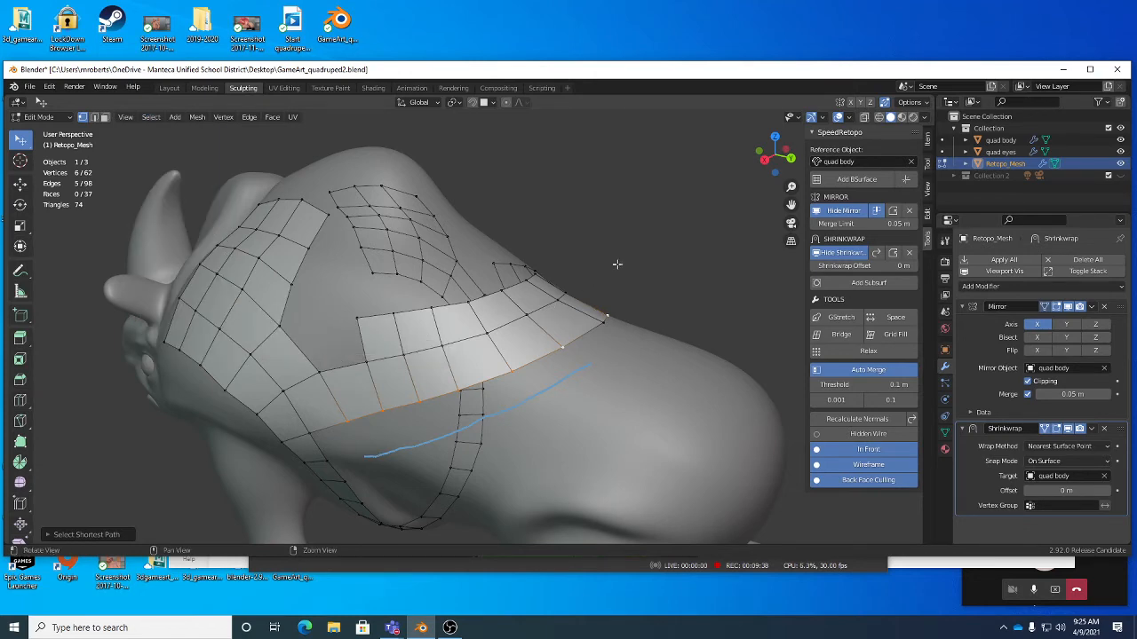
pyautogui.moveTo(616, 264); pyautogui.dragTo(649, 219, button='middle')
pyautogui.click(857, 180)
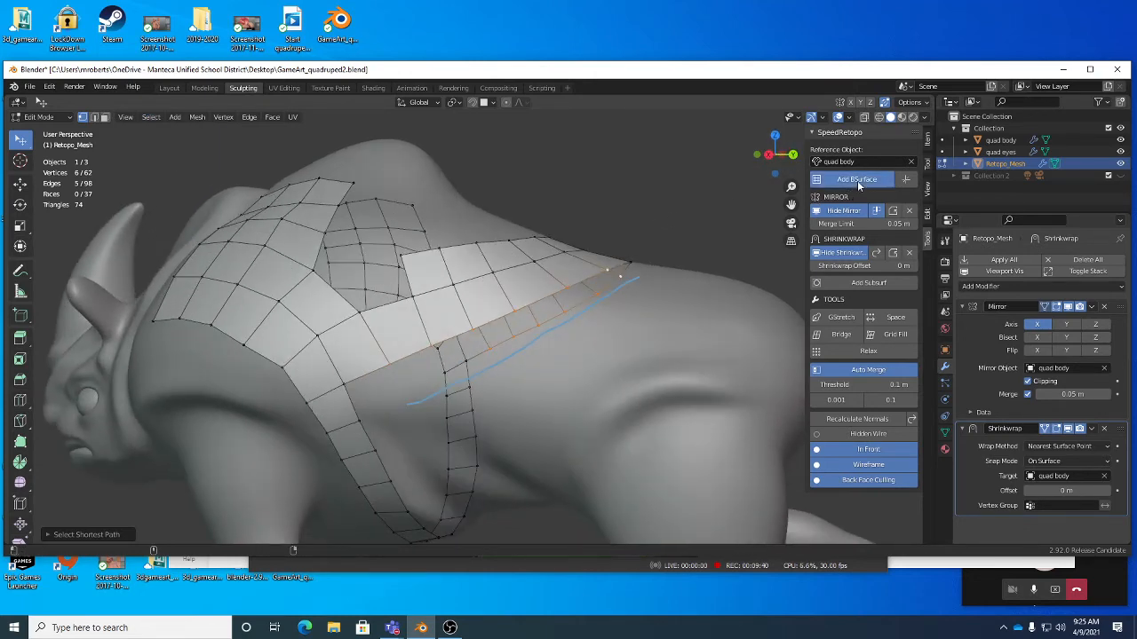
# Step: Extrude the end edge of the new face row across the open gap to the spine's centre line
pyautogui.moveTo(568, 310); pyautogui.dragTo(664, 320, button='middle')
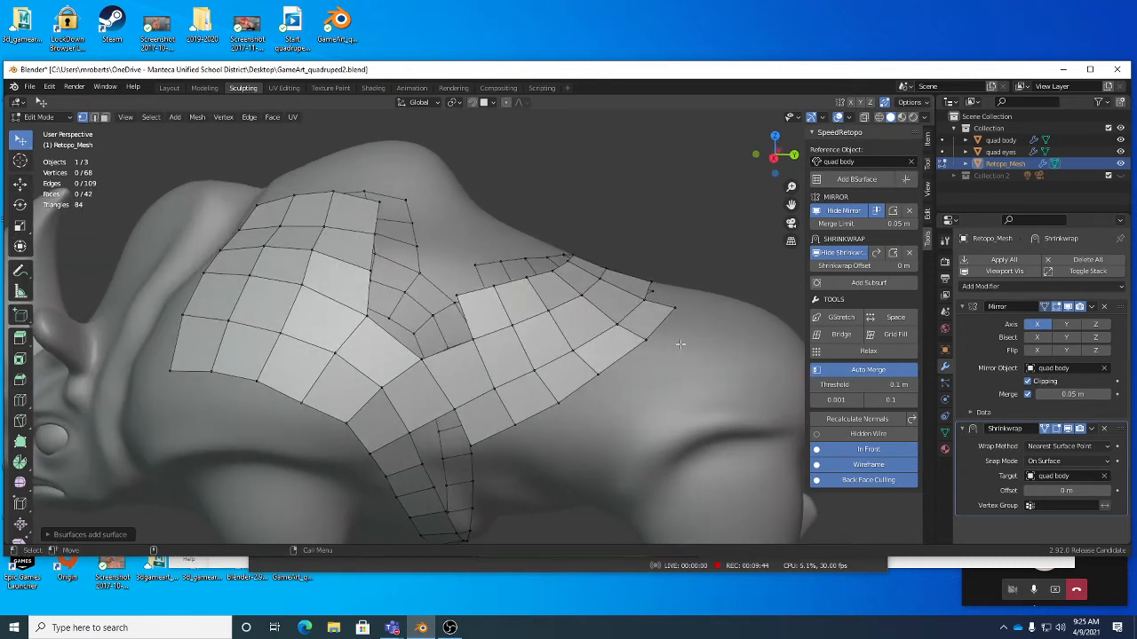
pyautogui.moveTo(570, 506); pyautogui.dragTo(609, 387, button='middle')
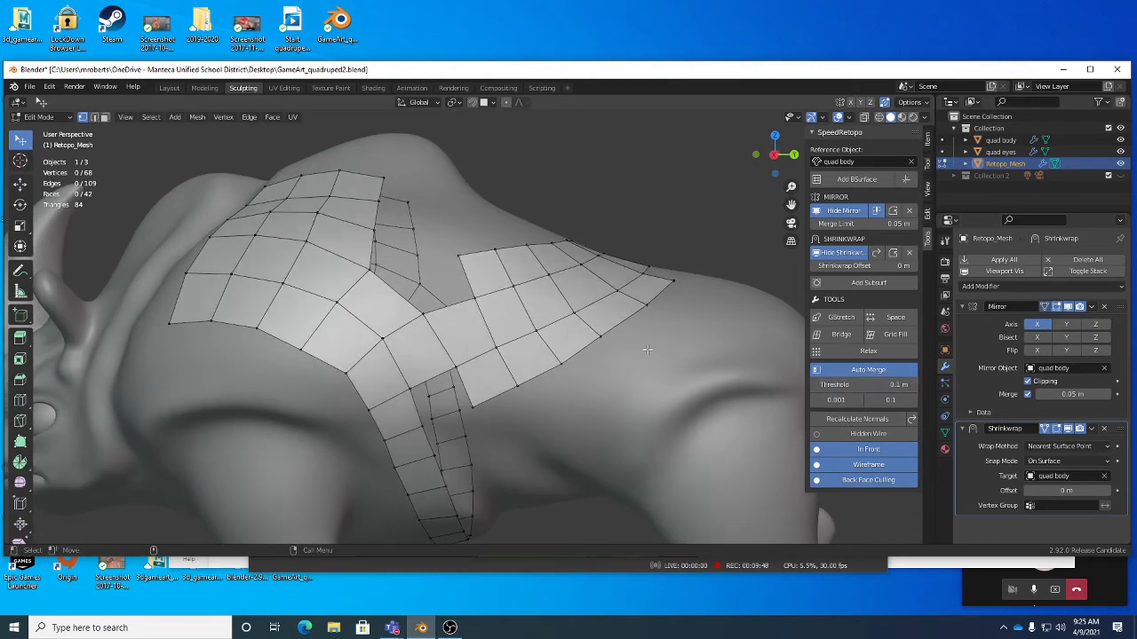
pyautogui.moveTo(382, 364); pyautogui.dragTo(437, 362, button='middle')
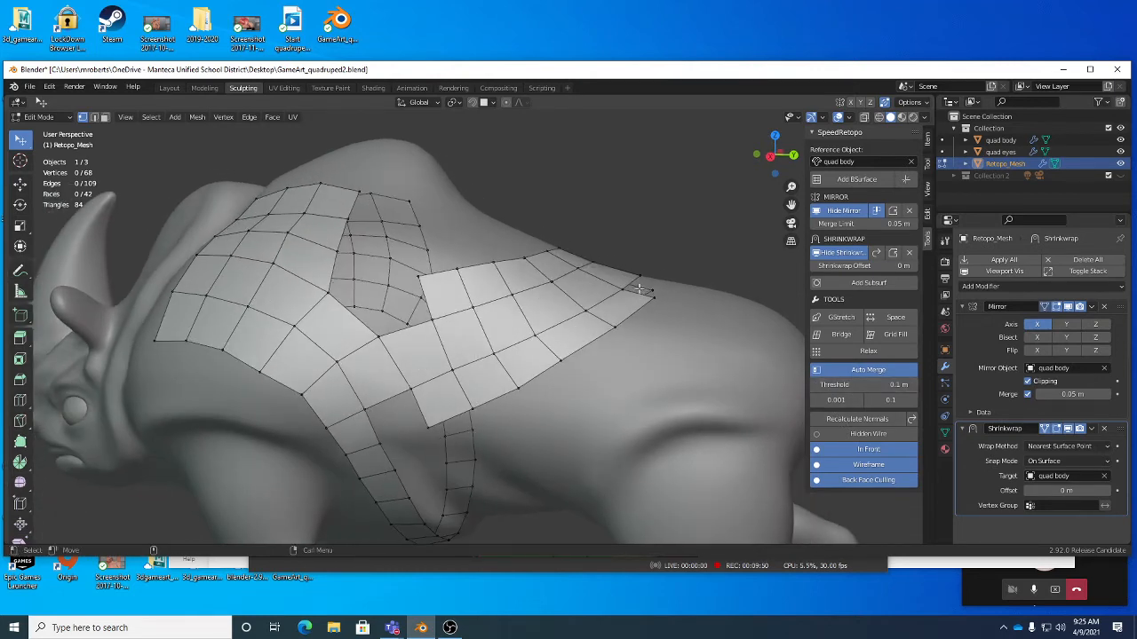
pyautogui.moveTo(620, 293); pyautogui.dragTo(611, 318, button='middle')
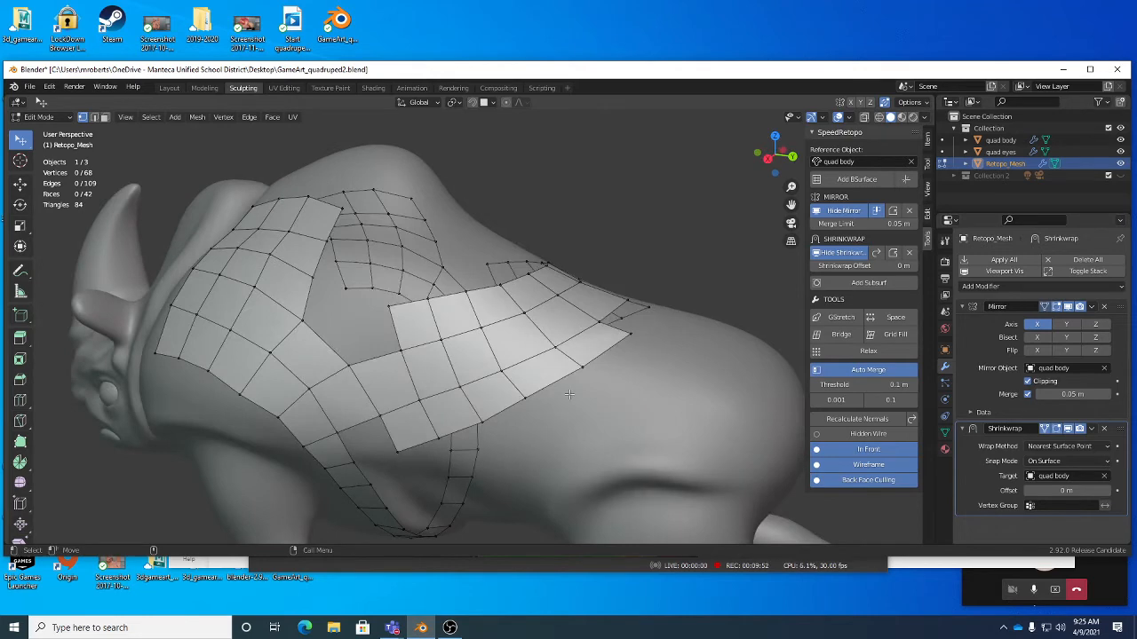
pyautogui.moveTo(571, 378); pyautogui.dragTo(516, 393, button='middle')
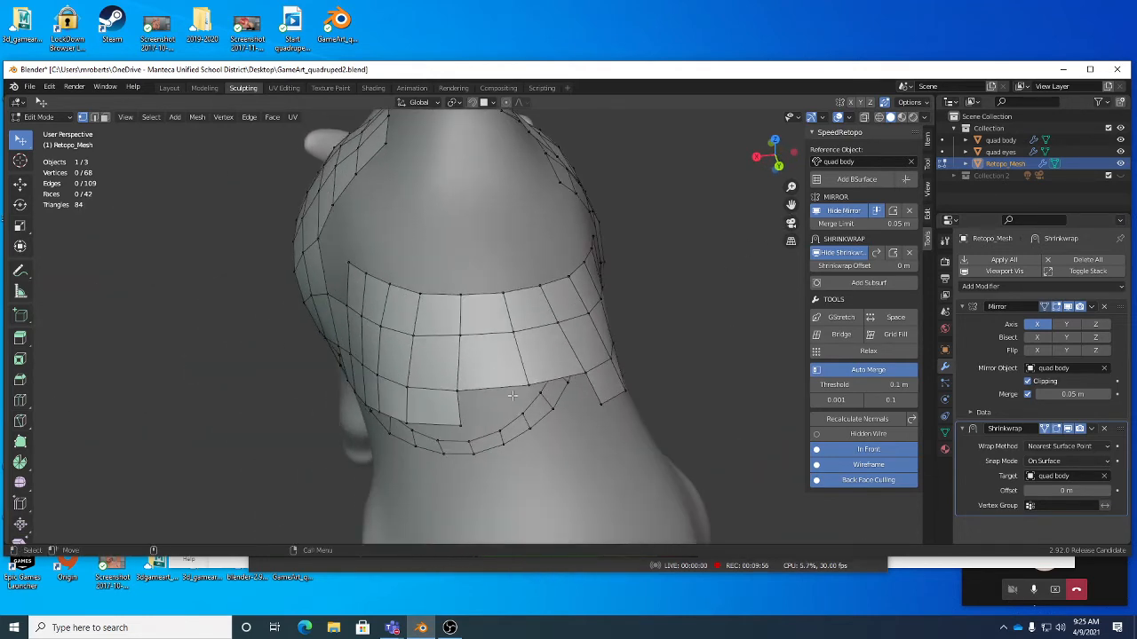
pyautogui.press('2')
pyautogui.click(460, 406)
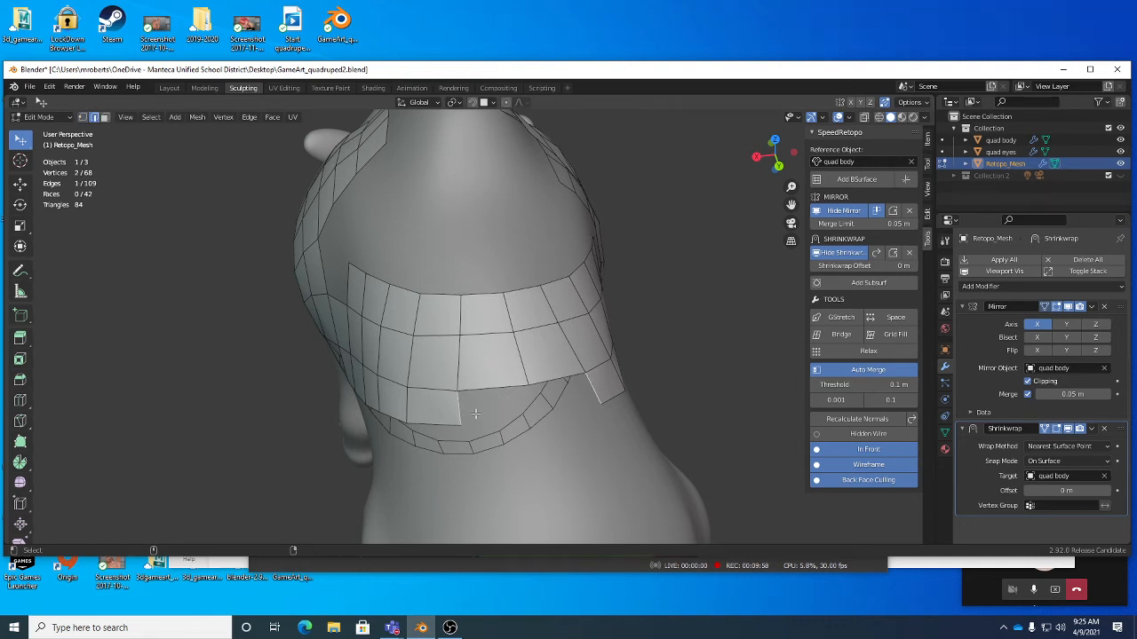
pyautogui.hotkey('shift', 'space')
pyautogui.press('e')
pyautogui.moveTo(436, 385); pyautogui.dragTo(620, 439)
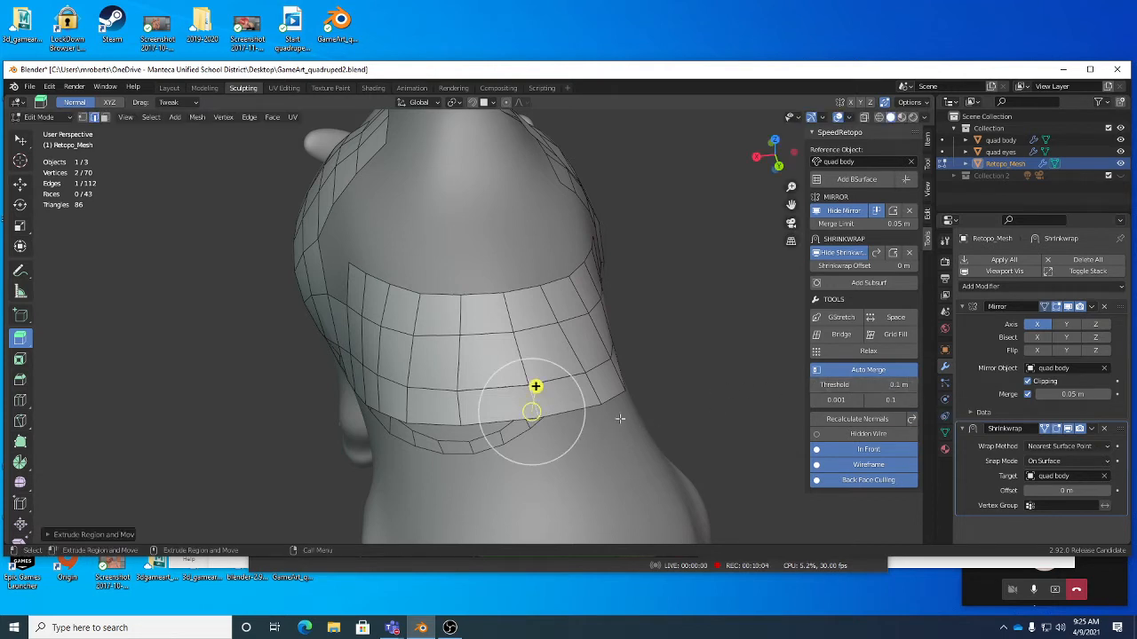
# Step: Move the extruded edge into line with the row above it on the spine
pyautogui.hotkey('shift', 'space')
pyautogui.press('g')
pyautogui.moveTo(531, 411); pyautogui.dragTo(569, 415)
pyautogui.scroll(3, 607, 431)
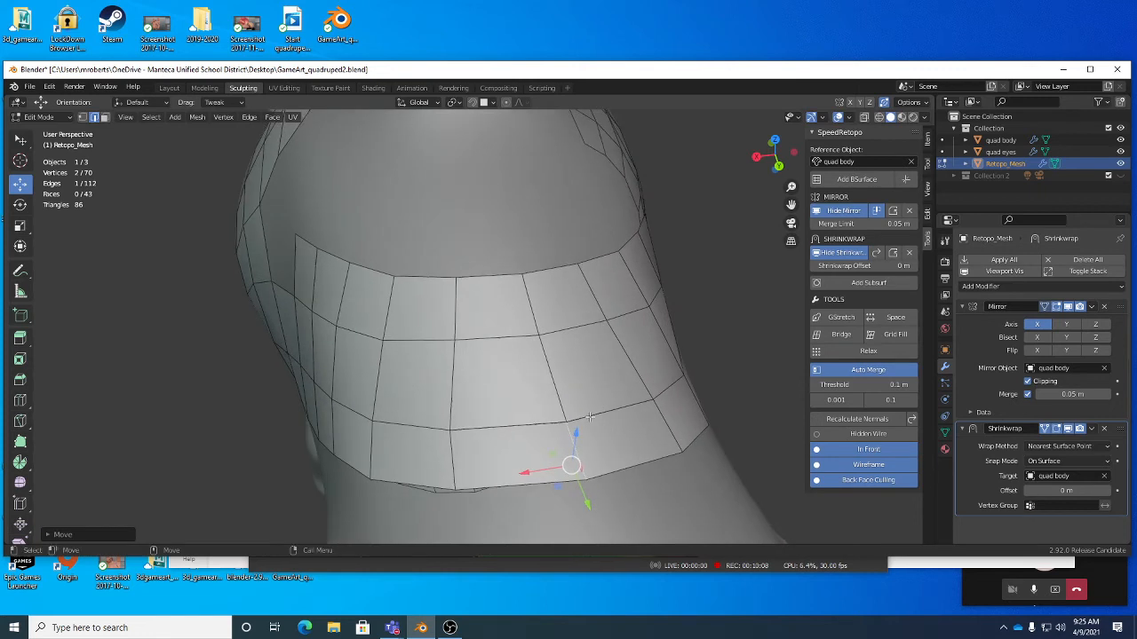
# Step: Move the overlapping vertices apart at the seam between the extruded spine face and the row above
pyautogui.press('w')
pyautogui.click(570, 423)
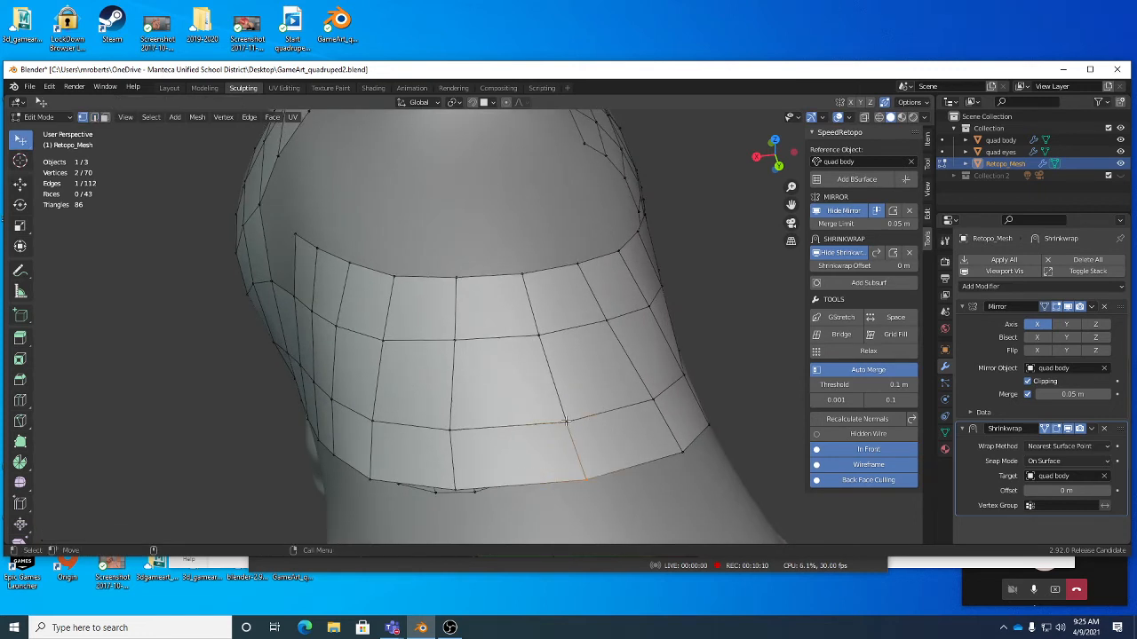
pyautogui.press('g')
pyautogui.click(567, 420)
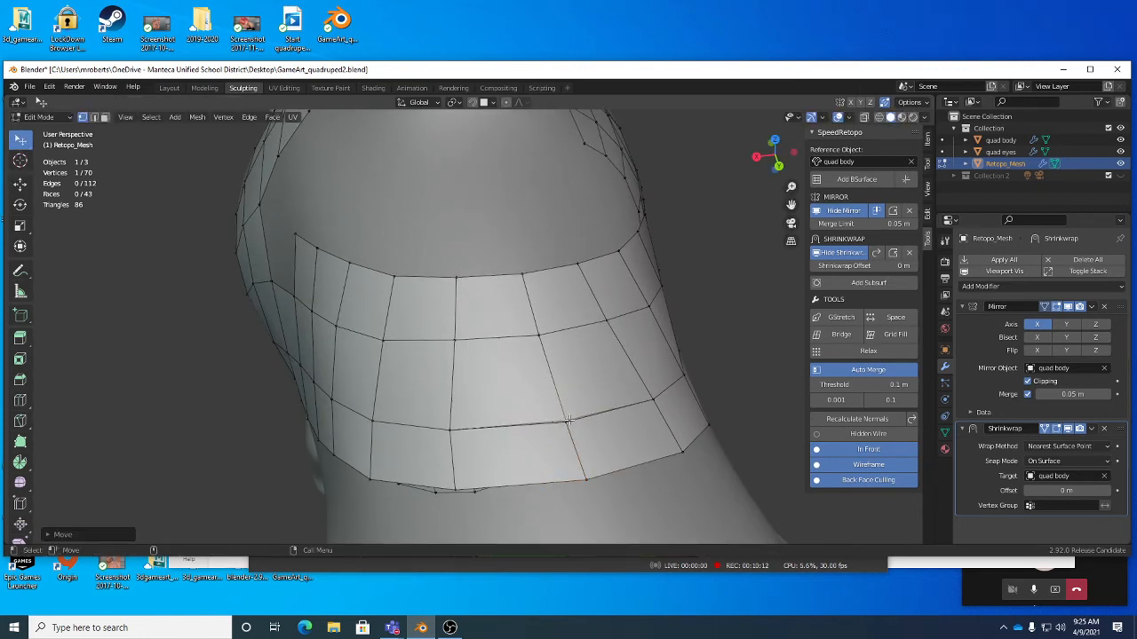
pyautogui.press('g')
pyautogui.click(577, 427)
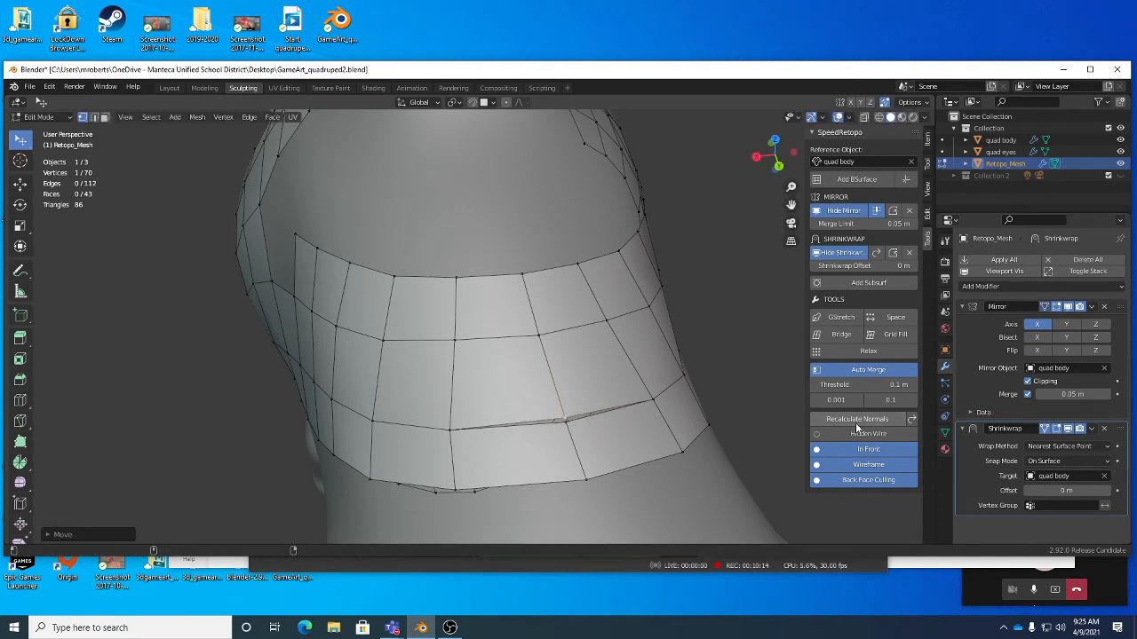
# Step: Select the two unmerged vertices at that seam and merge them at their center
pyautogui.click(852, 384)
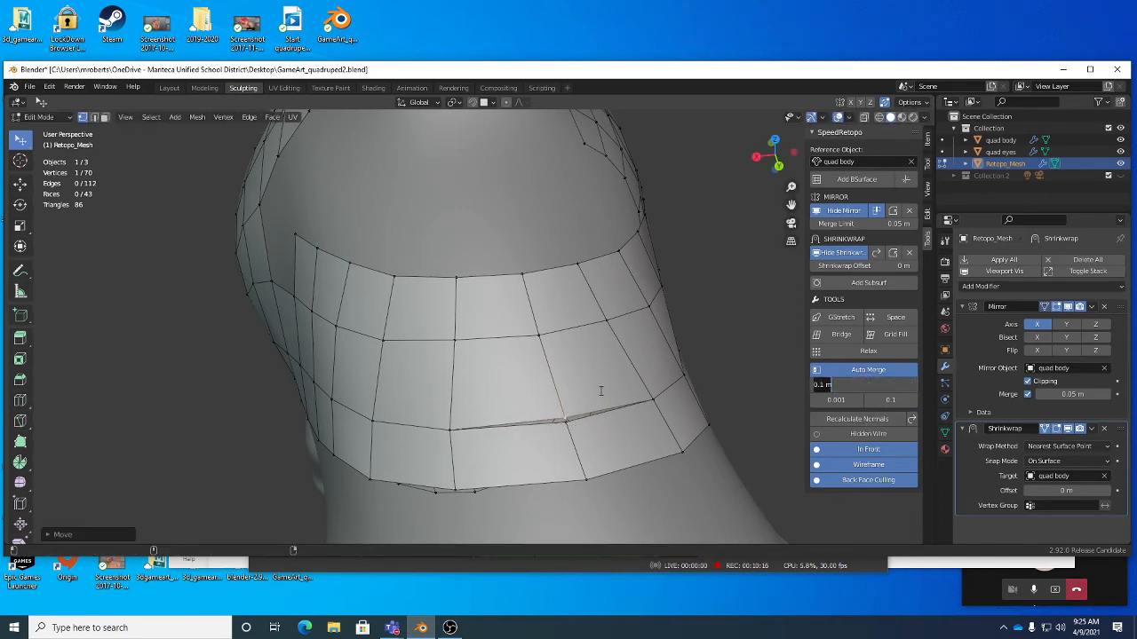
pyautogui.click(571, 421)
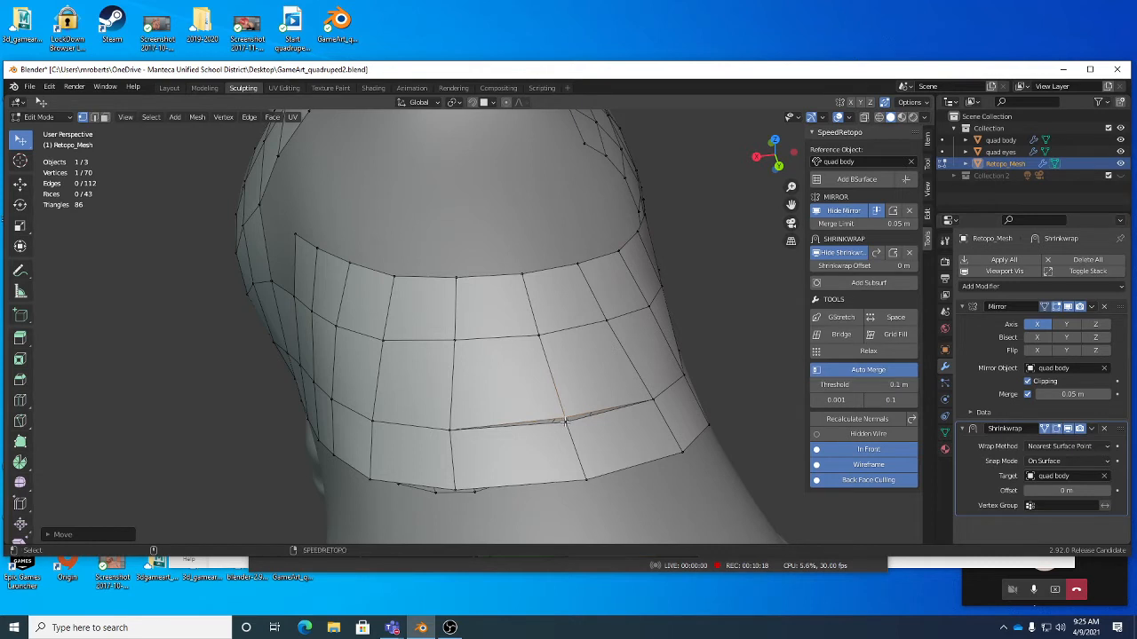
pyautogui.keyDown('shift'); pyautogui.click(568, 421); pyautogui.keyUp('shift')
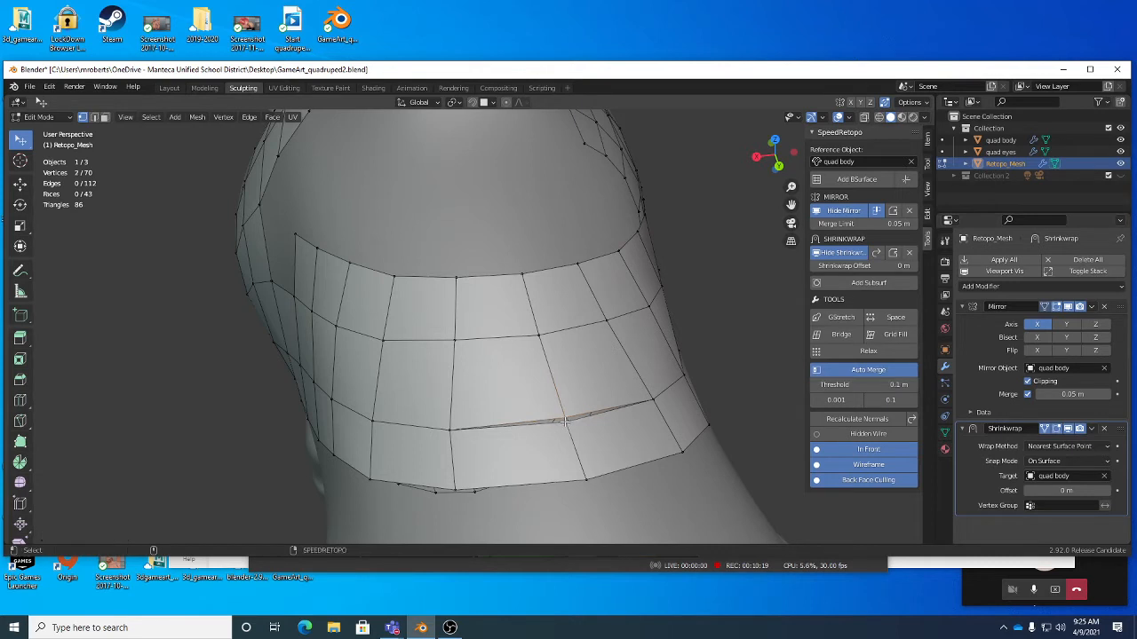
pyautogui.rightClick(628, 381)
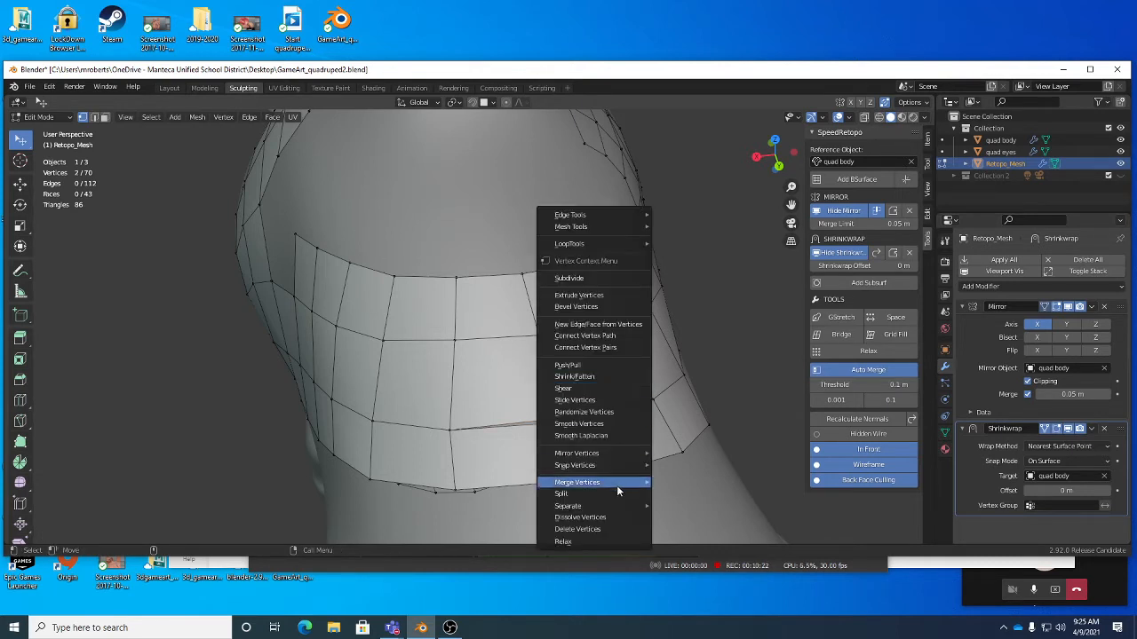
pyautogui.moveTo(616, 482)
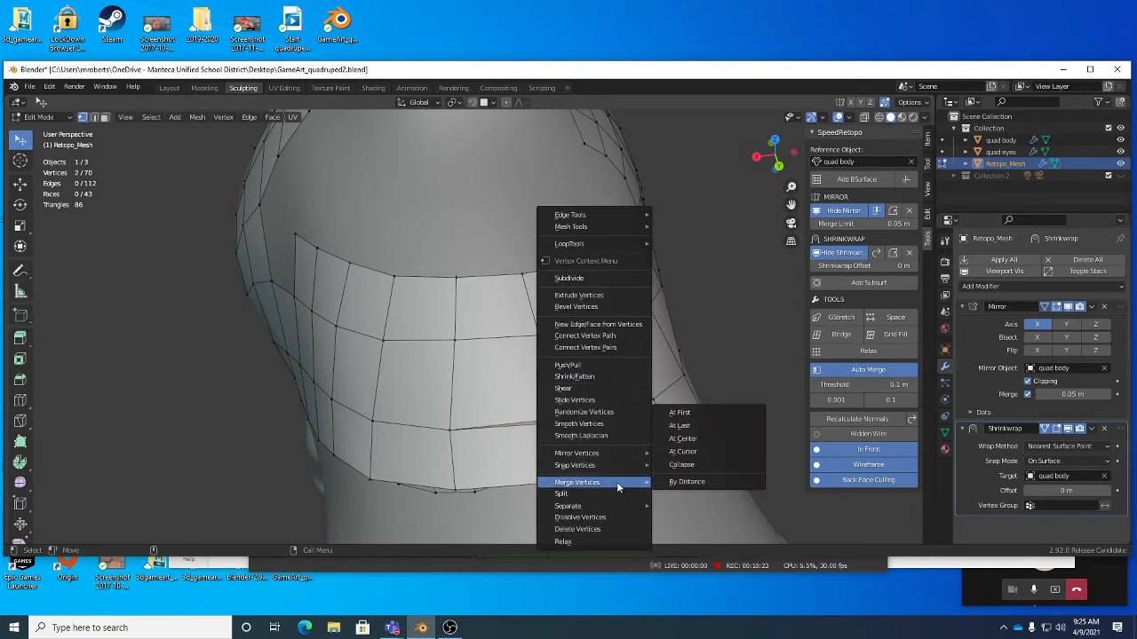
pyautogui.click(682, 438)
pyautogui.moveTo(542, 400); pyautogui.dragTo(844, 368, button='middle')
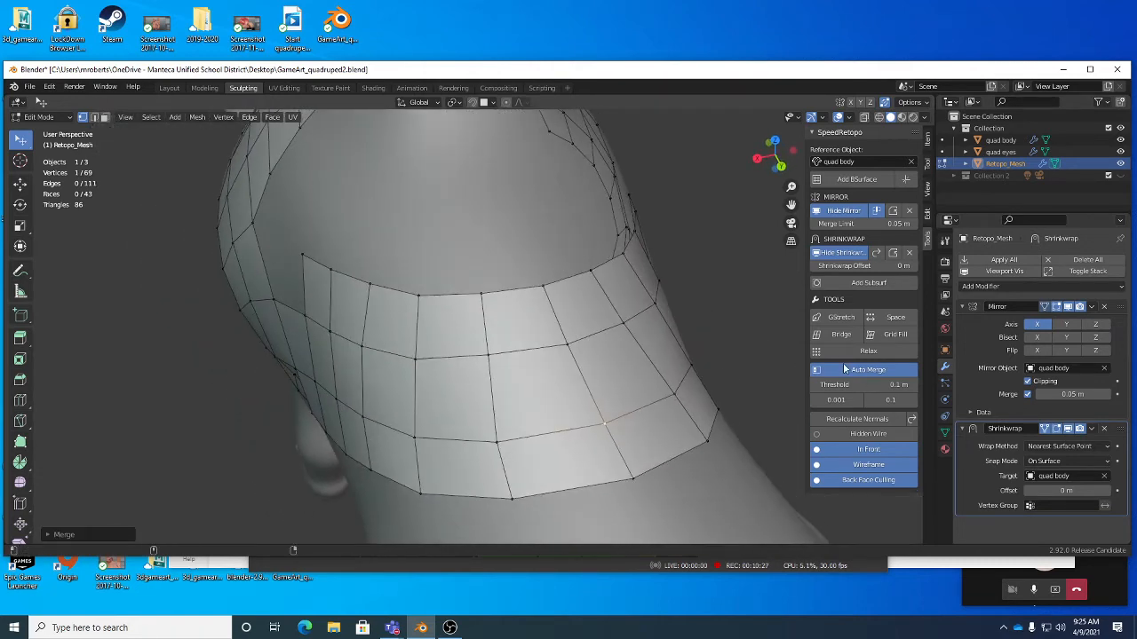
# Step: Move the cross edge of the lowest face row sideways to even out the face widths near the spine
pyautogui.keyDown('shift'); pyautogui.click(508, 478); pyautogui.keyUp('shift')
pyautogui.press('g')
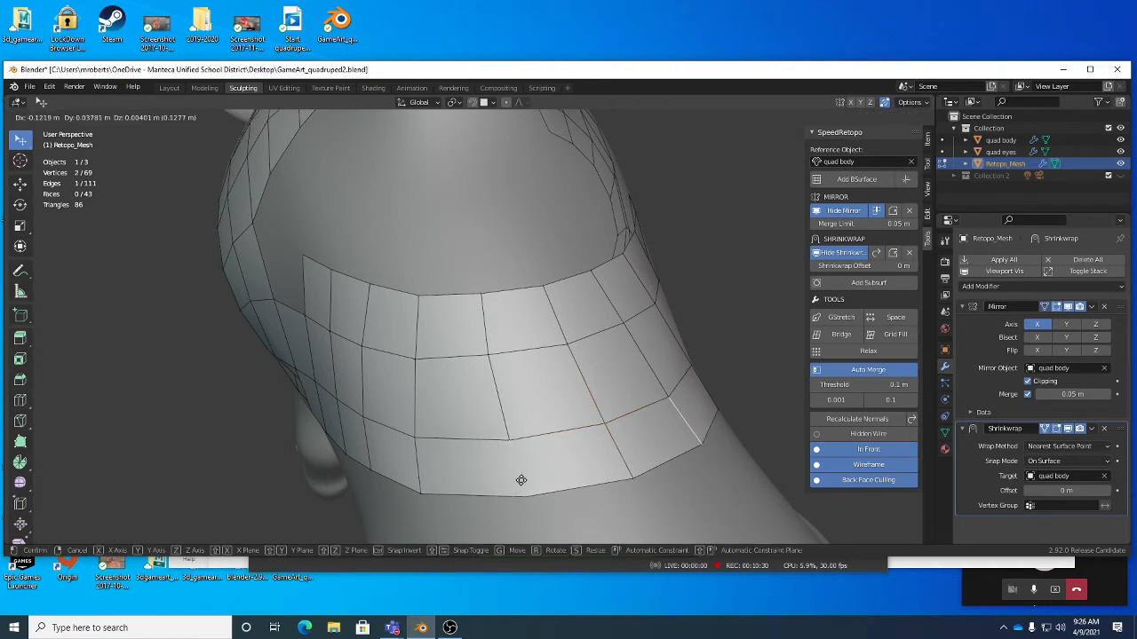
pyautogui.click(521, 480)
# Step: Fill the gap between the flank strip's side edge and the lowest row's end edge with Bridge Edge Loops
pyautogui.moveTo(427, 465); pyautogui.dragTo(493, 395, button='middle')
pyautogui.keyDown('ctrl'); pyautogui.keyDown('alt'); pyautogui.click(451, 369); pyautogui.keyUp('alt'); pyautogui.keyUp('ctrl')
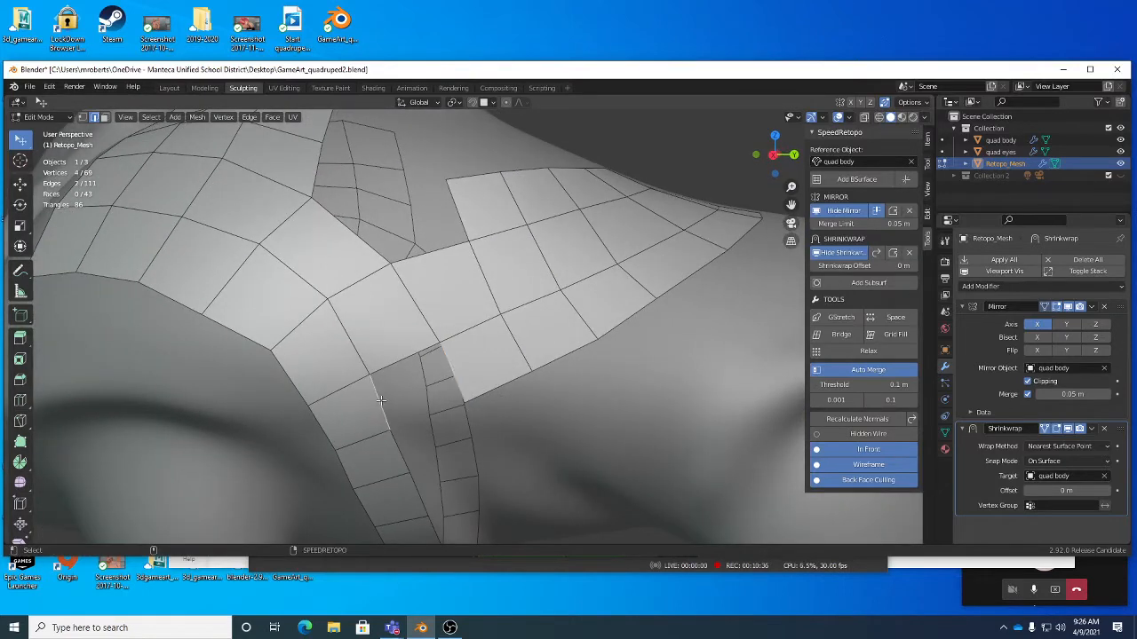
pyautogui.rightClick(500, 372)
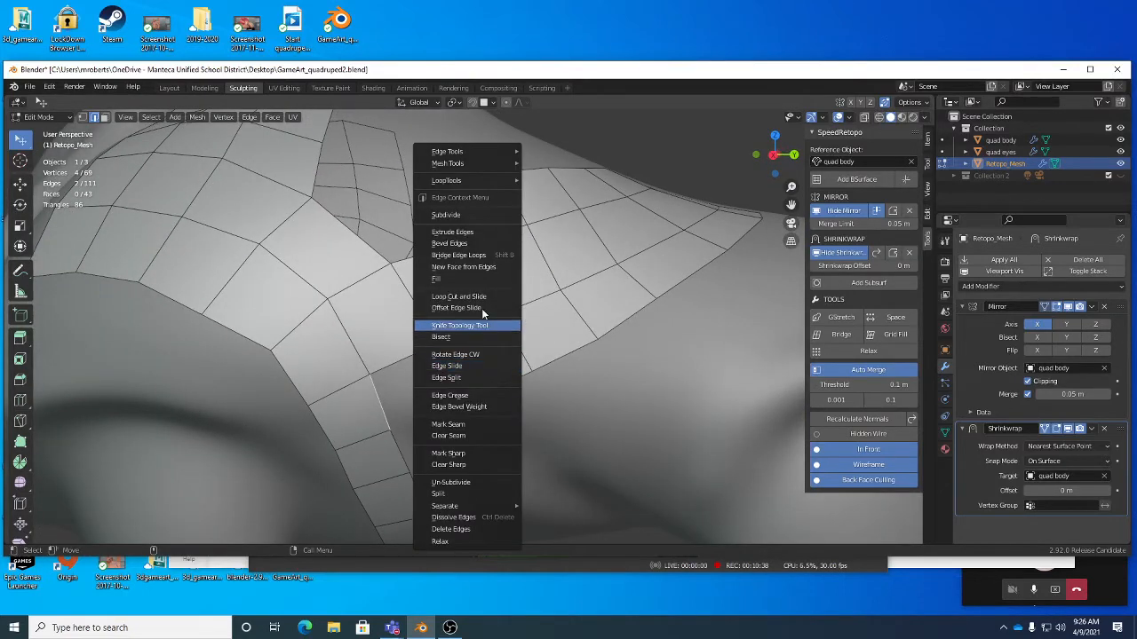
pyautogui.click(478, 257)
# Step: Clear the selection and save the file
pyautogui.scroll(-2, 508, 378)
pyautogui.keyDown('alt'); pyautogui.moveTo(508, 379); pyautogui.dragTo(550, 386); pyautogui.keyUp('alt')
pyautogui.click(660, 165)
pyautogui.keyDown('alt'); pyautogui.moveTo(537, 306); pyautogui.dragTo(523, 339); pyautogui.keyUp('alt')
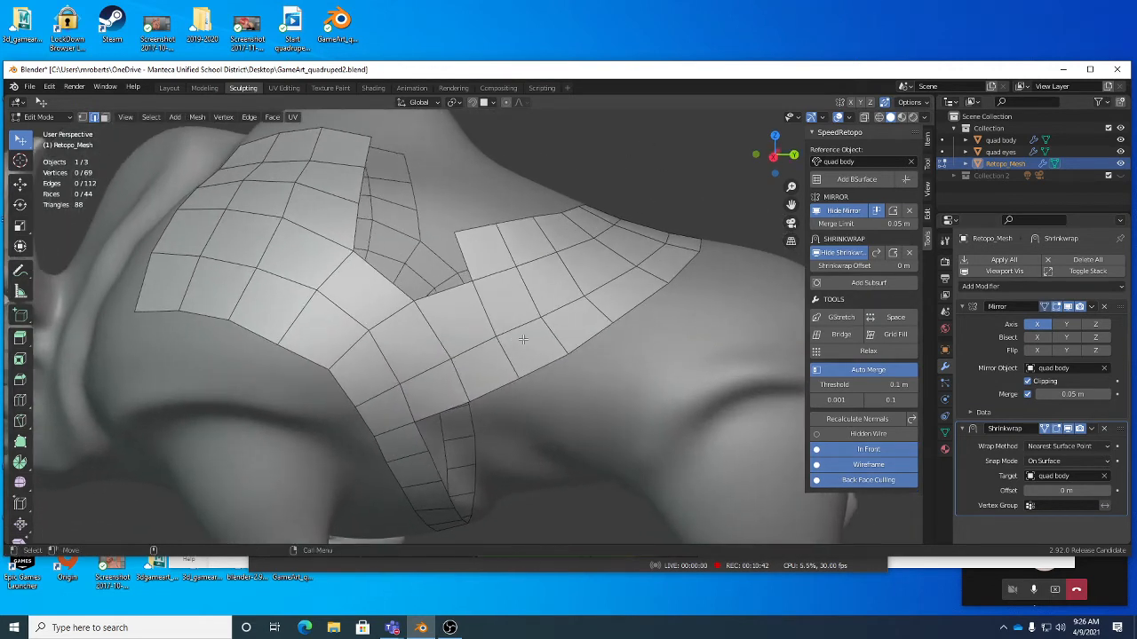
pyautogui.hotkey('ctrl', 's')
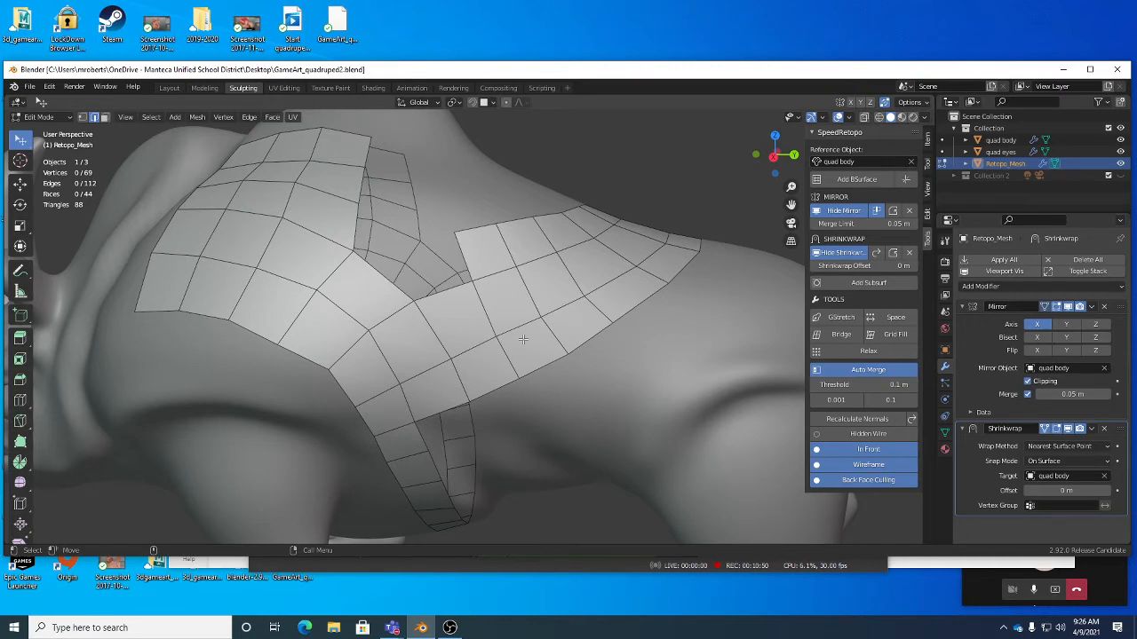
# Step: Draw three annotation strokes on the bare back above the rear patch's upper border, from the flank side across the spine
pyautogui.moveTo(449, 280); pyautogui.dragTo(409, 330, button='middle')
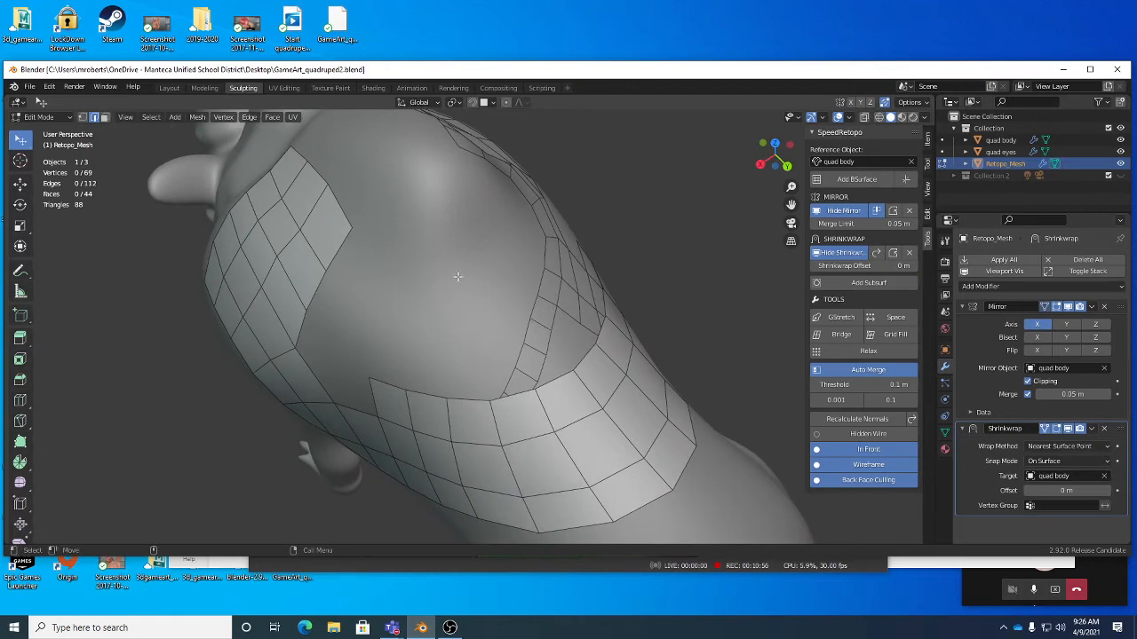
pyautogui.moveTo(464, 238)
pyautogui.mouseDown(button='middle')
pyautogui.moveTo(483, 270)
pyautogui.moveTo(417, 300)
pyautogui.moveTo(391, 293)
pyautogui.mouseUp(button='middle')
pyautogui.hotkey('shift', 'space')
pyautogui.press('d')
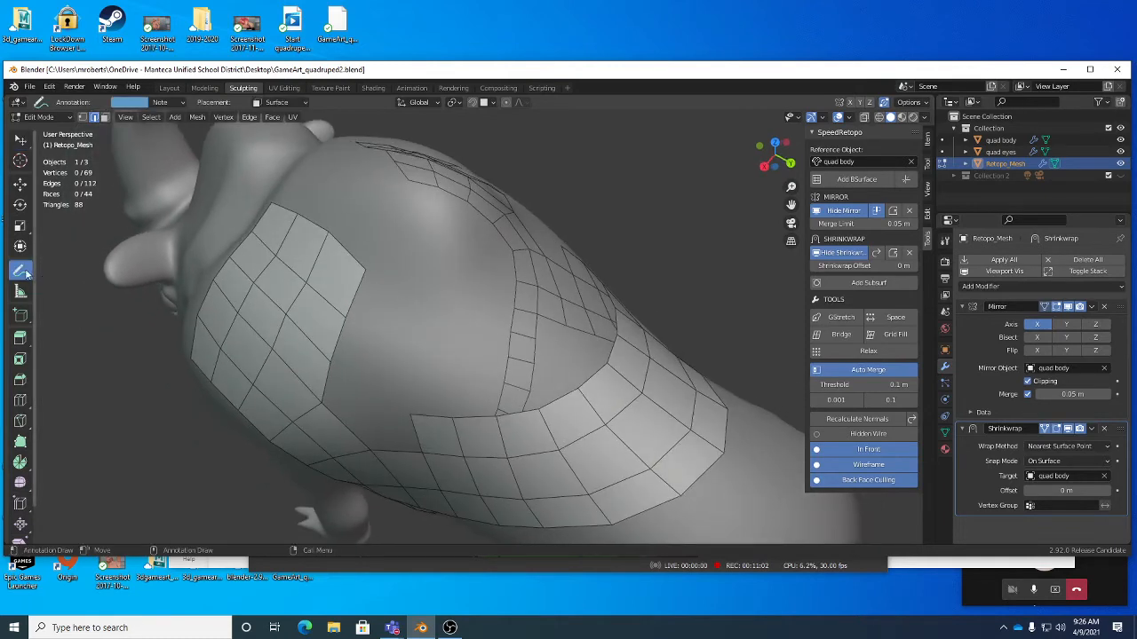
pyautogui.moveTo(412, 339); pyautogui.dragTo(396, 293, button='middle')
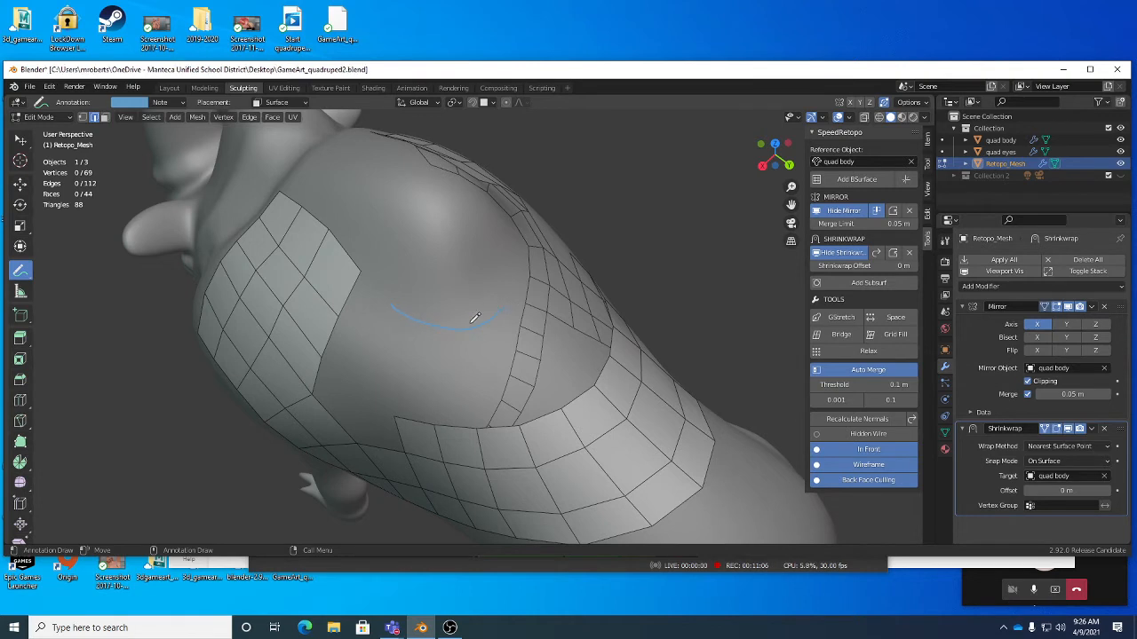
pyautogui.moveTo(484, 367); pyautogui.dragTo(515, 354)
pyautogui.moveTo(395, 383); pyautogui.dragTo(522, 388)
pyautogui.moveTo(533, 381); pyautogui.dragTo(546, 343, button='middle')
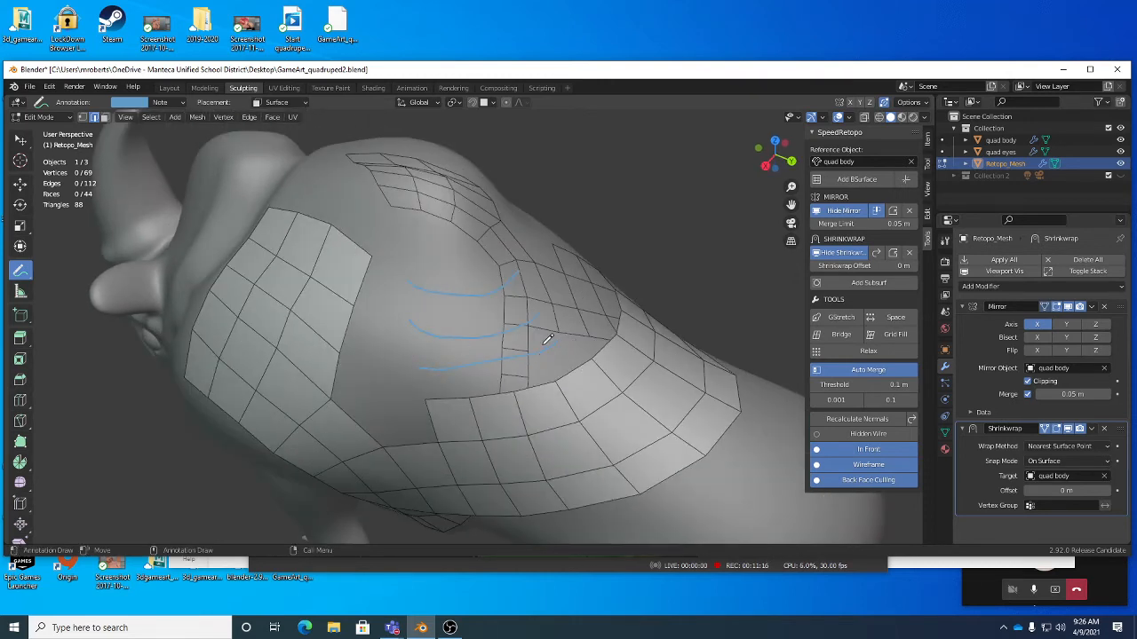
# Step: Try to build face rows from the rear patch's upper border to the strokes with Add BSurface, and undo the result
pyautogui.press('w')
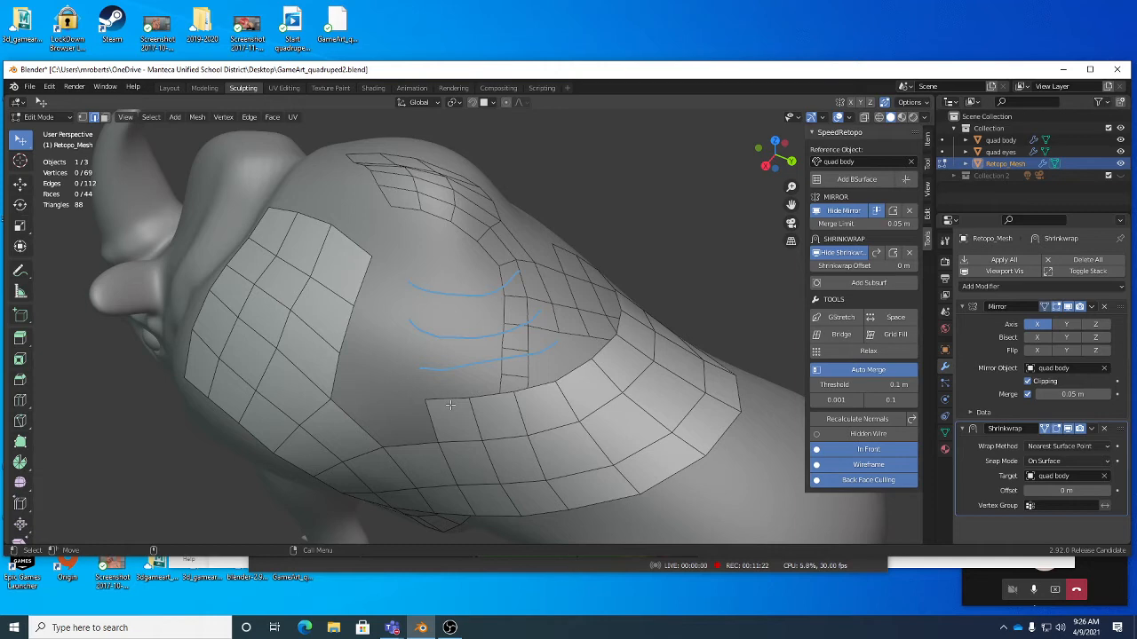
pyautogui.press('1')
pyautogui.moveTo(423, 400); pyautogui.dragTo(524, 420, button='middle')
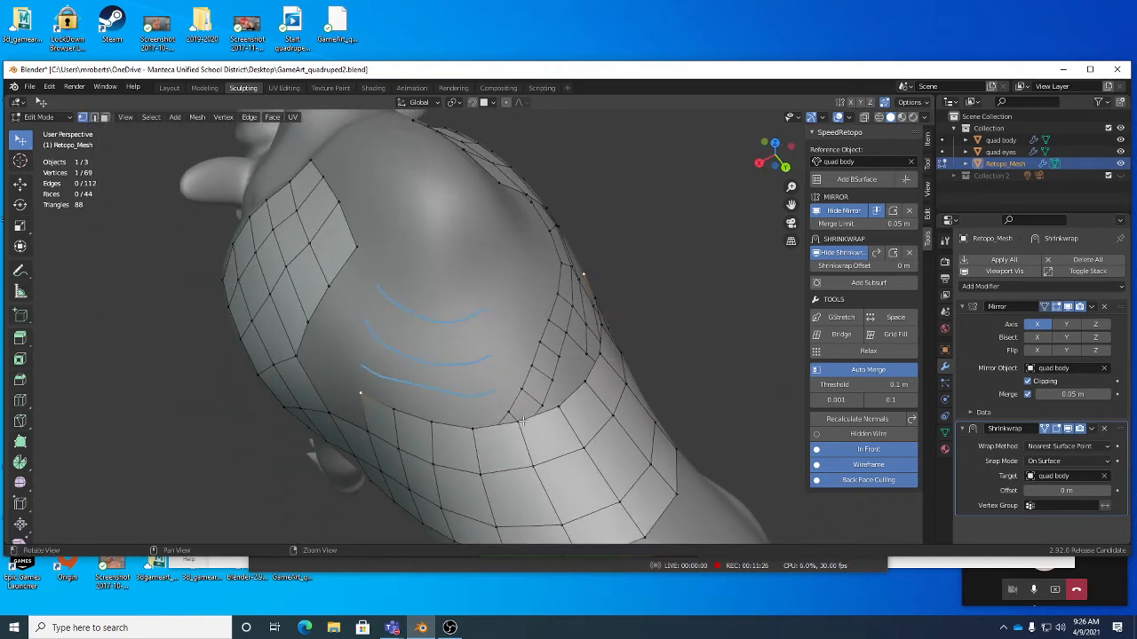
pyautogui.keyDown('ctrl'); pyautogui.click(524, 420); pyautogui.keyUp('ctrl')
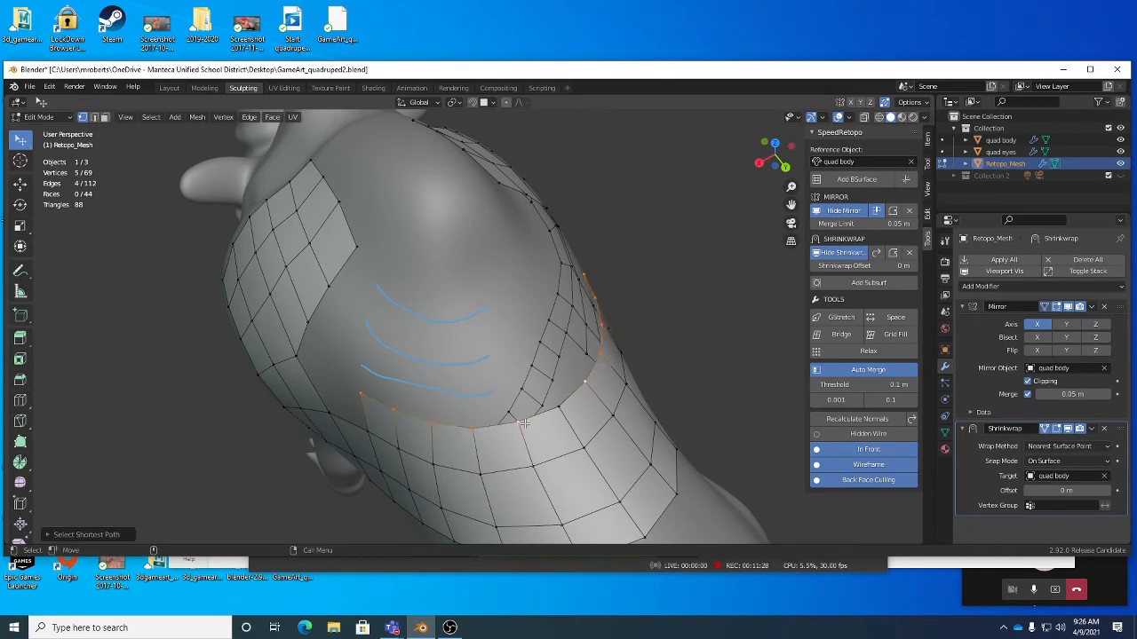
pyautogui.click(855, 179)
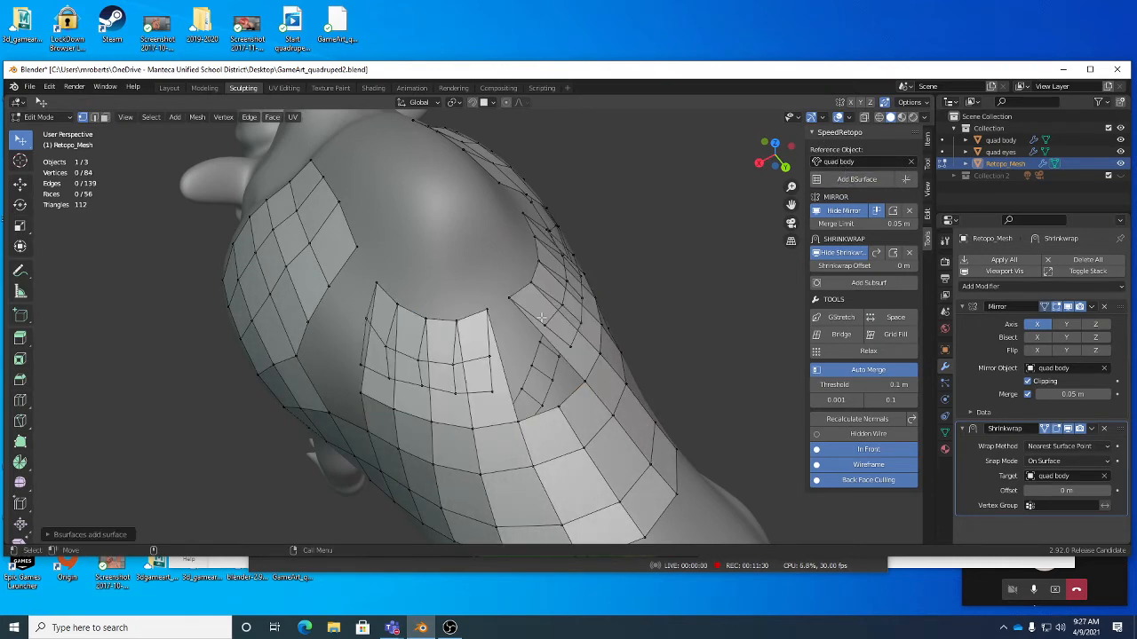
pyautogui.moveTo(541, 317); pyautogui.dragTo(517, 361, button='middle')
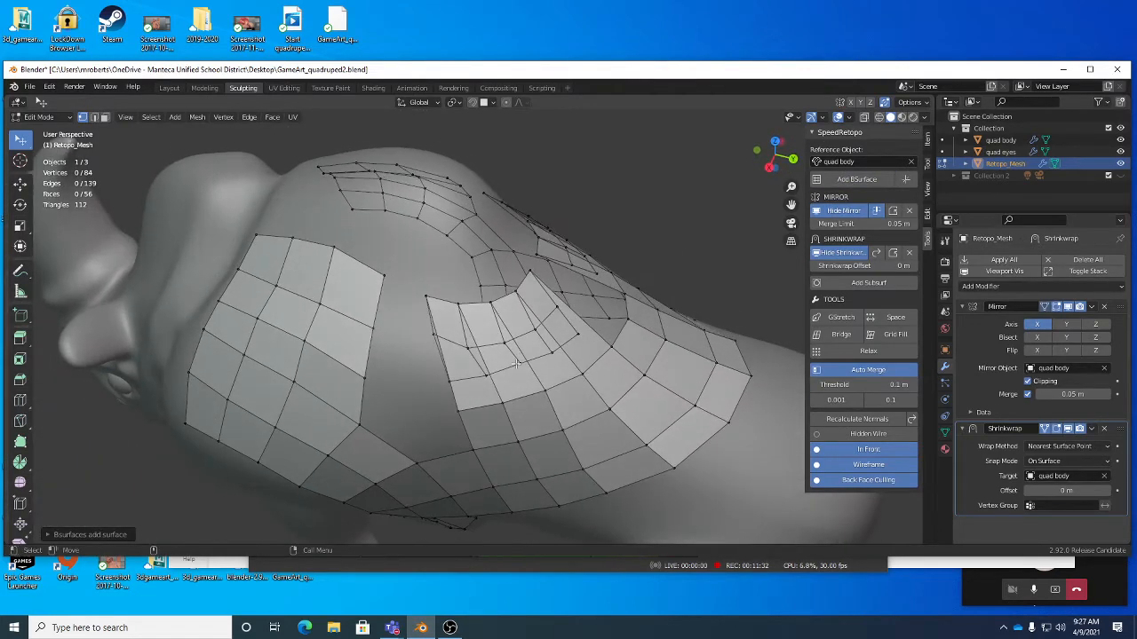
pyautogui.hotkey('ctrl', 'z')
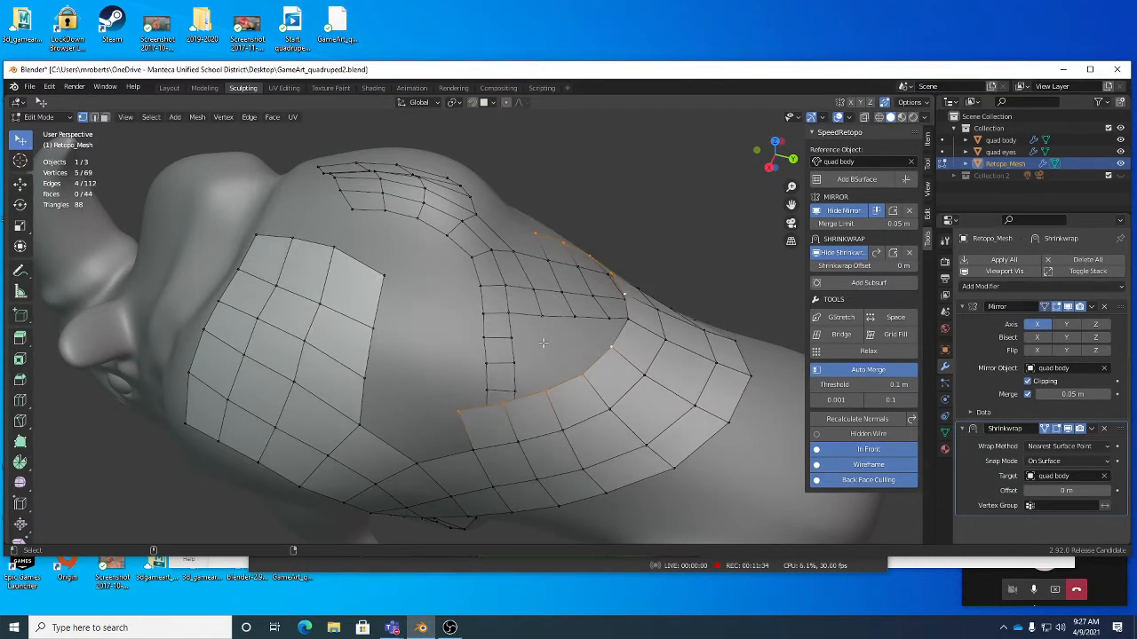
# Step: Clear the selection and draw three new, evenly spaced annotation strokes above the rear patch's upper border
pyautogui.click(681, 235)
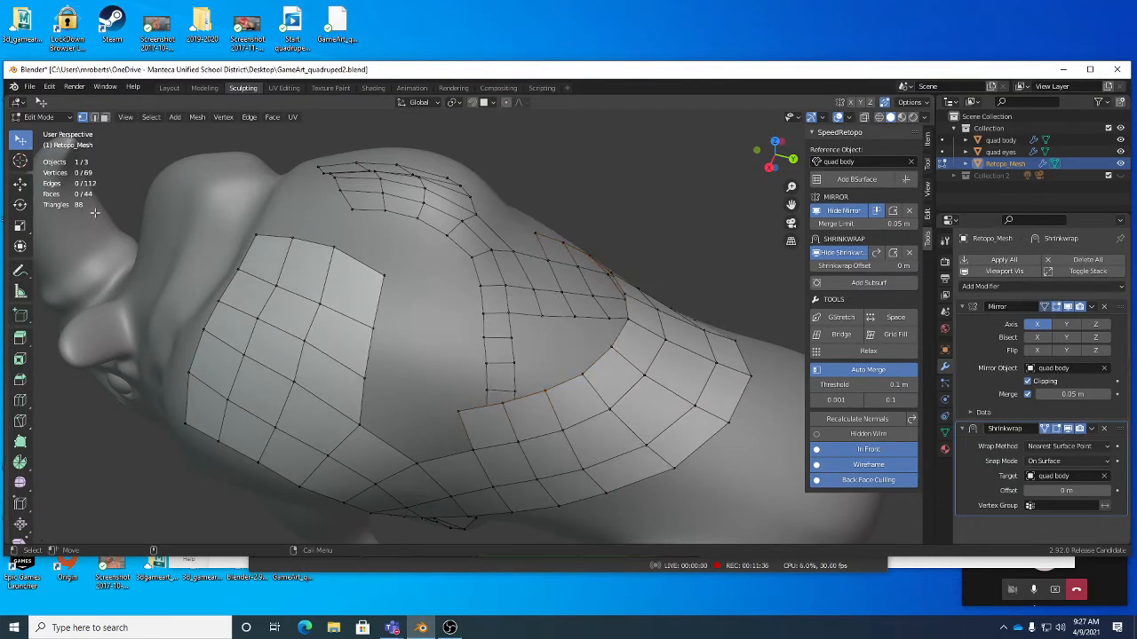
pyautogui.click(20, 269)
pyautogui.moveTo(472, 376); pyautogui.dragTo(398, 388, button='middle')
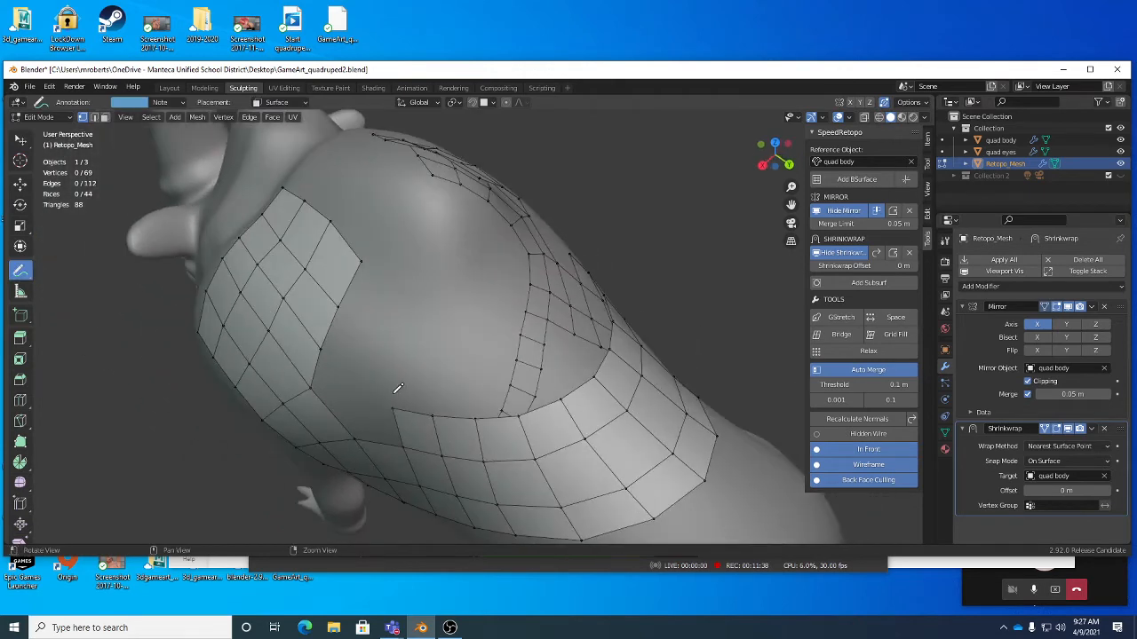
pyautogui.moveTo(391, 371); pyautogui.dragTo(446, 386)
pyautogui.moveTo(459, 341); pyautogui.dragTo(503, 334)
pyautogui.moveTo(435, 298); pyautogui.dragTo(490, 294)
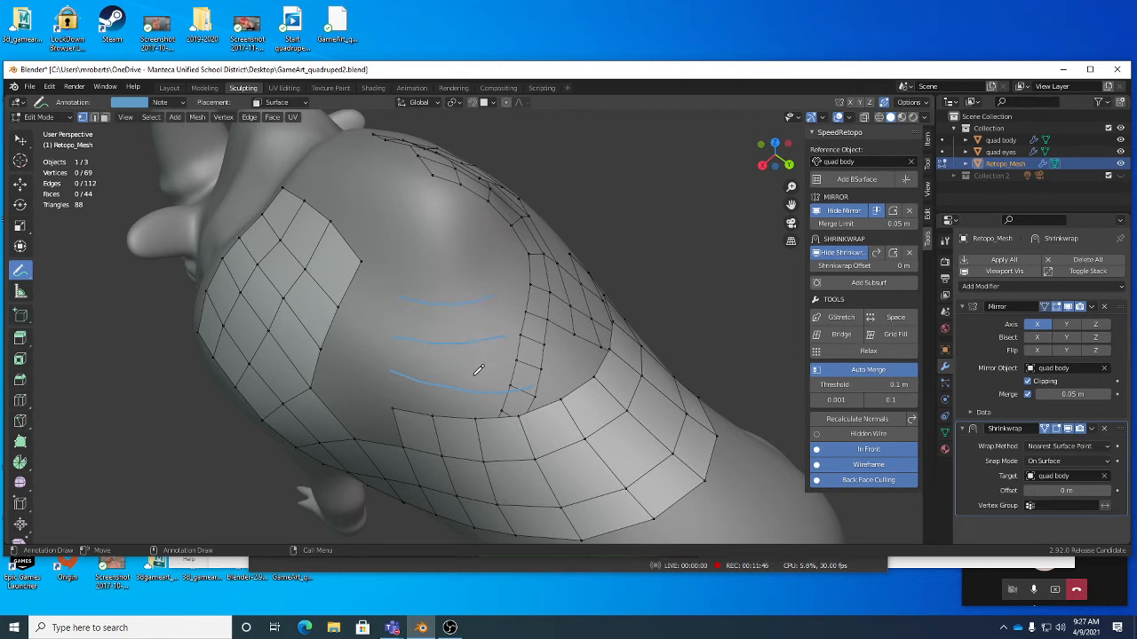
# Step: Select the rear patch's upper border with Shortest Path and build face rows up to the three strokes with Add BSurface
pyautogui.press('w')
pyautogui.click(391, 409)
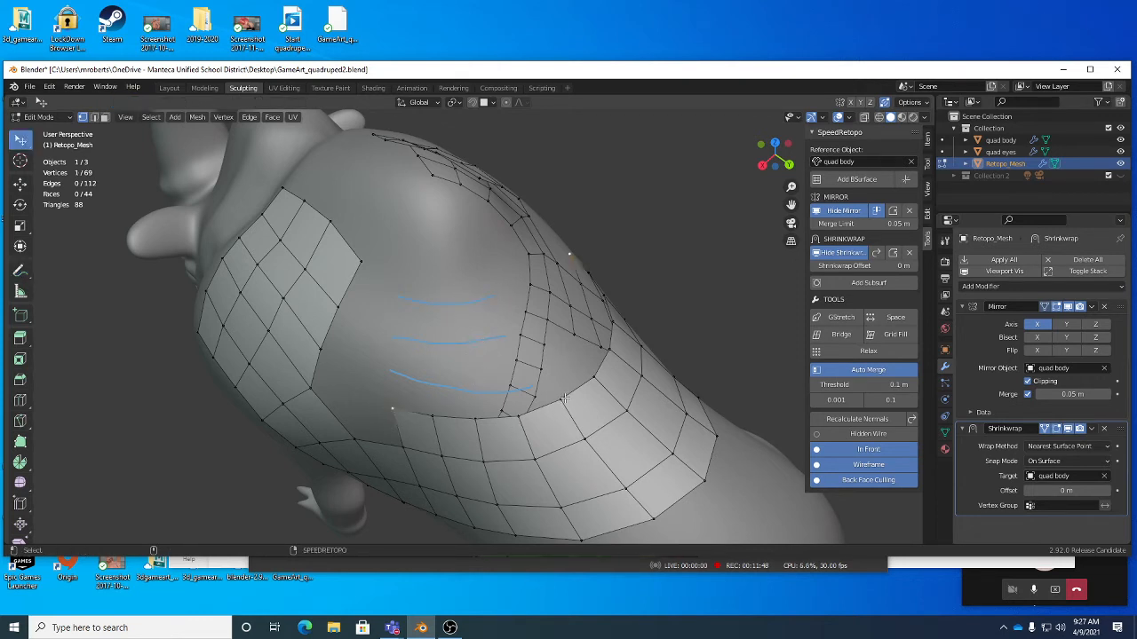
pyautogui.keyDown('ctrl'); pyautogui.click(565, 398); pyautogui.keyUp('ctrl')
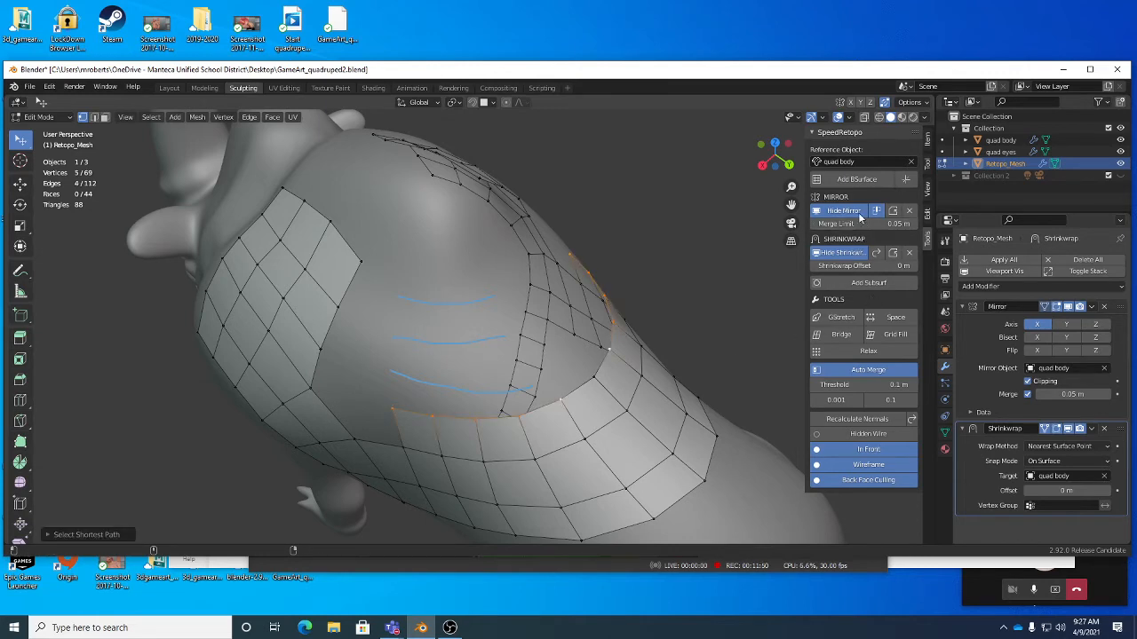
pyautogui.click(854, 181)
pyautogui.moveTo(524, 320); pyautogui.dragTo(549, 305, button='middle')
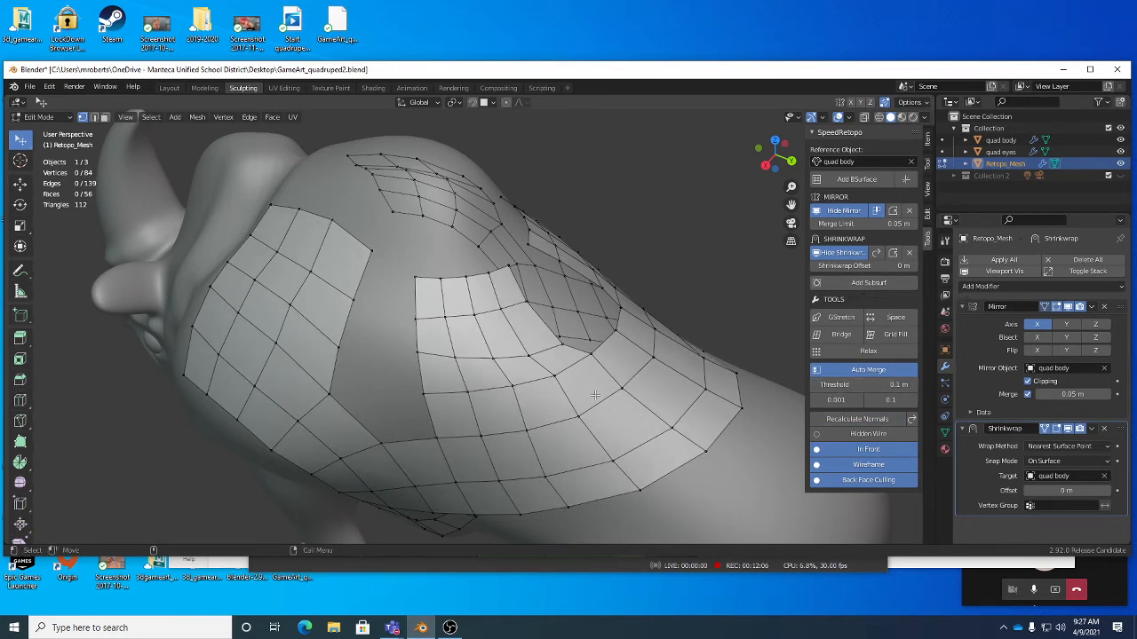
# Step: Move the inner and spine-side vertices of the new patch's middle row forward to even out the face heights
pyautogui.moveTo(497, 382); pyautogui.dragTo(474, 393, button='middle')
pyautogui.keyDown('alt'); pyautogui.moveTo(473, 393); pyautogui.dragTo(479, 384, button='right'); pyautogui.keyUp('alt')
pyautogui.press('2')
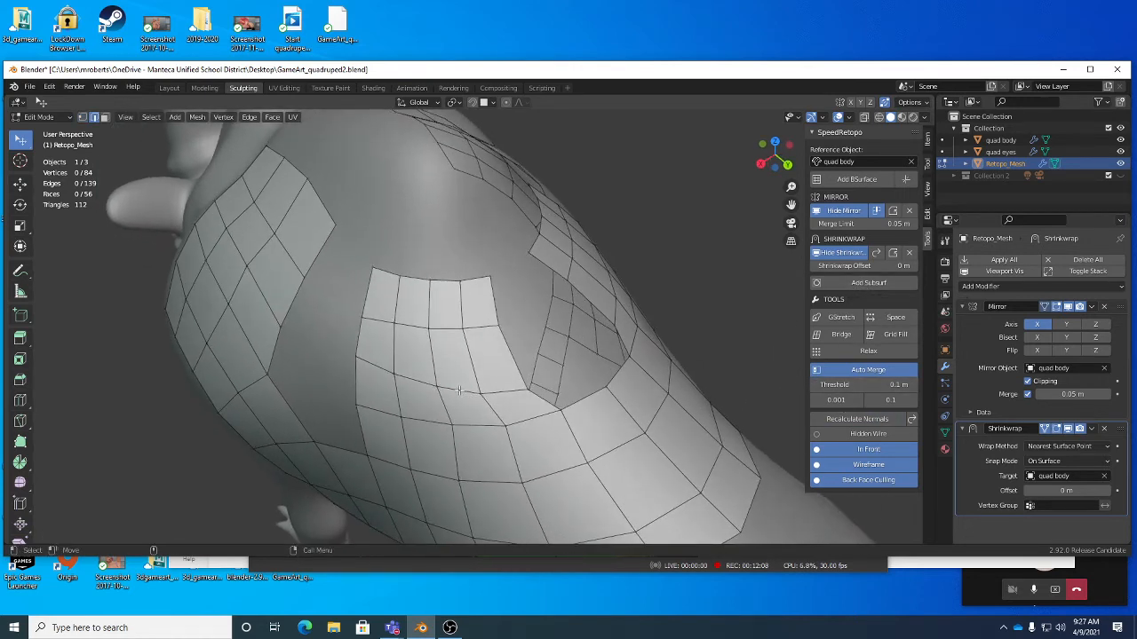
pyautogui.moveTo(459, 389); pyautogui.dragTo(460, 379)
pyautogui.press('1')
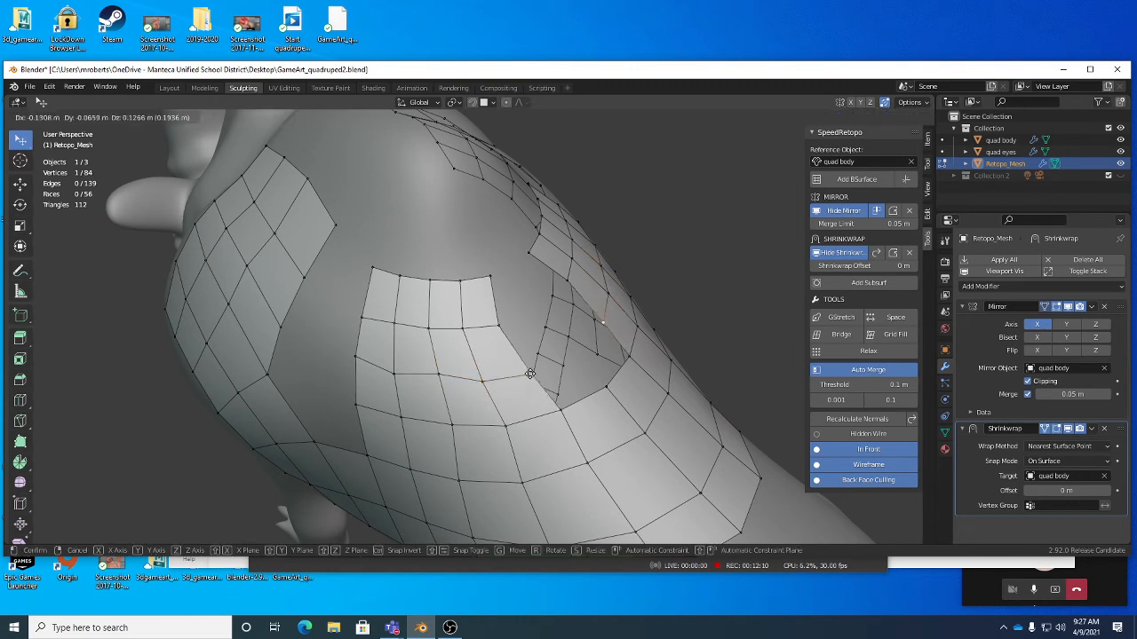
pyautogui.click(509, 376)
# Step: Adjust the middle vertex of the row below and the middle row's end vertex on the new patch's flank-side border
pyautogui.moveTo(441, 373); pyautogui.dragTo(465, 394, button='middle')
pyautogui.press('g')
pyautogui.click(467, 398)
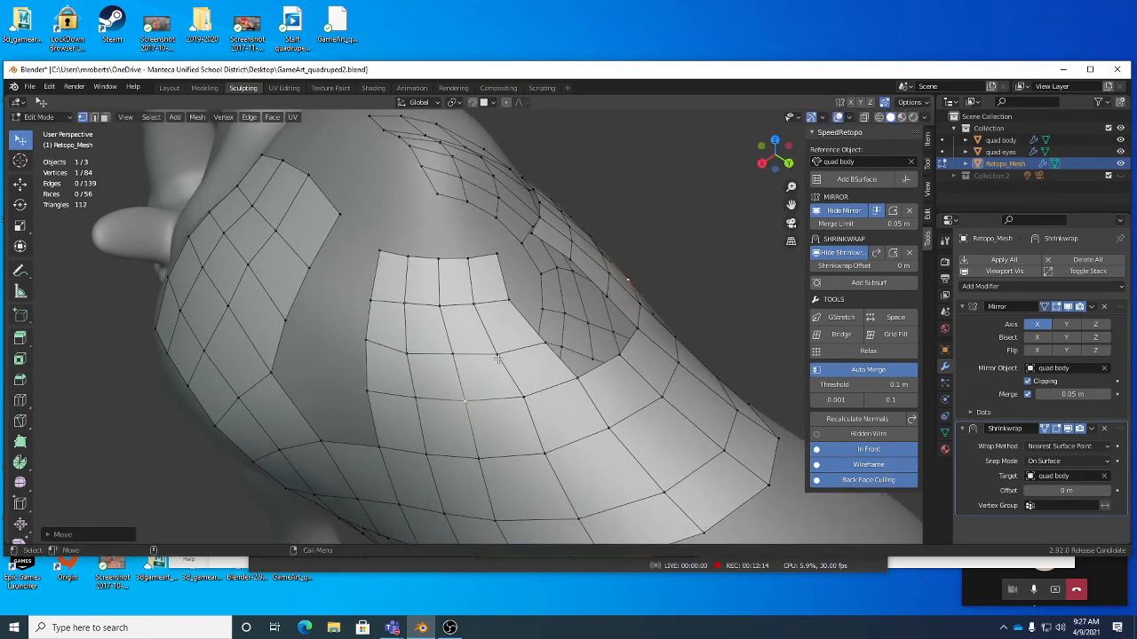
pyautogui.click(365, 342)
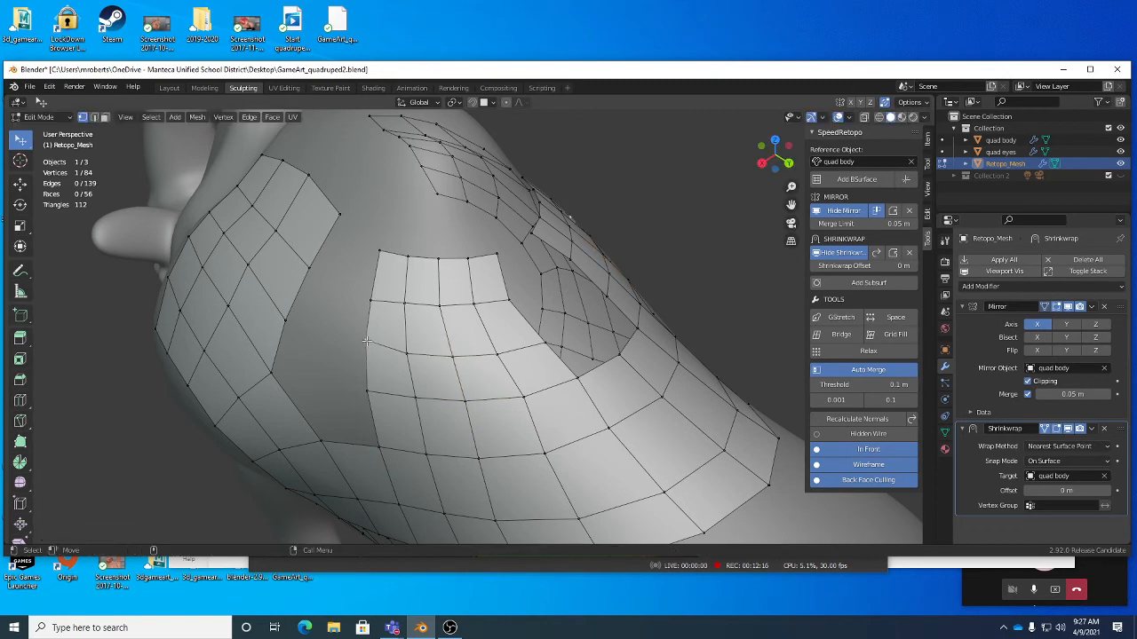
pyautogui.press('g')
pyautogui.click(366, 343)
pyautogui.moveTo(366, 343); pyautogui.dragTo(472, 339, button='middle')
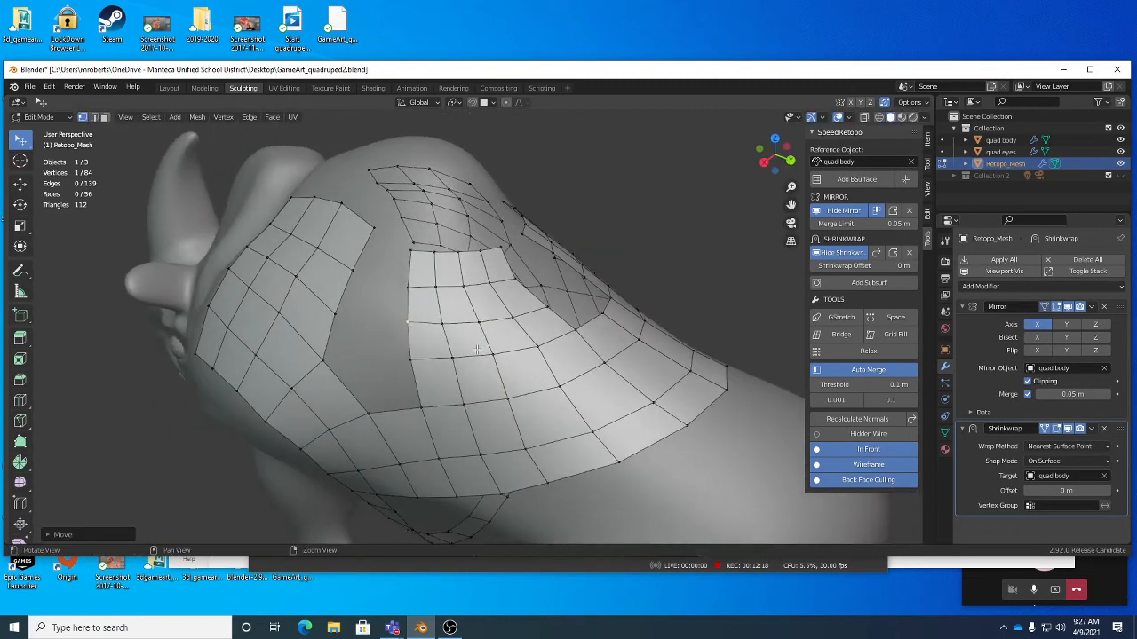
# Step: Switch the retopo mesh to Sculpt Mode and brush across the rear patch's middle faces to even them out
pyautogui.press('Tab')
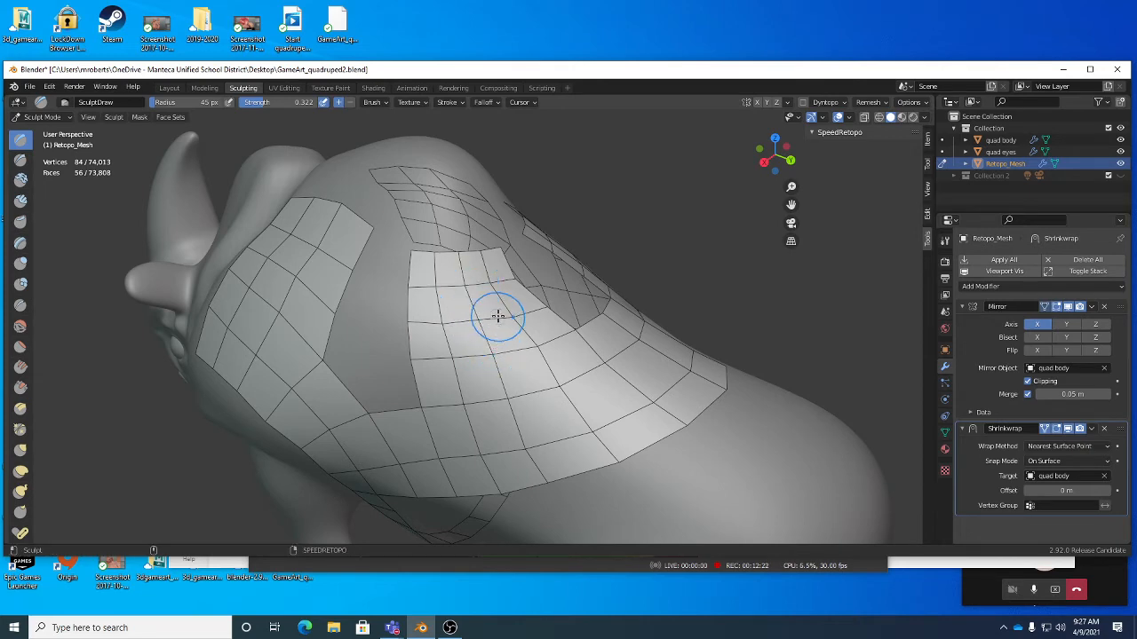
pyautogui.moveTo(500, 314)
pyautogui.mouseDown()
pyautogui.moveTo(510, 350)
pyautogui.moveTo(461, 364)
pyautogui.moveTo(540, 370)
pyautogui.mouseUp()
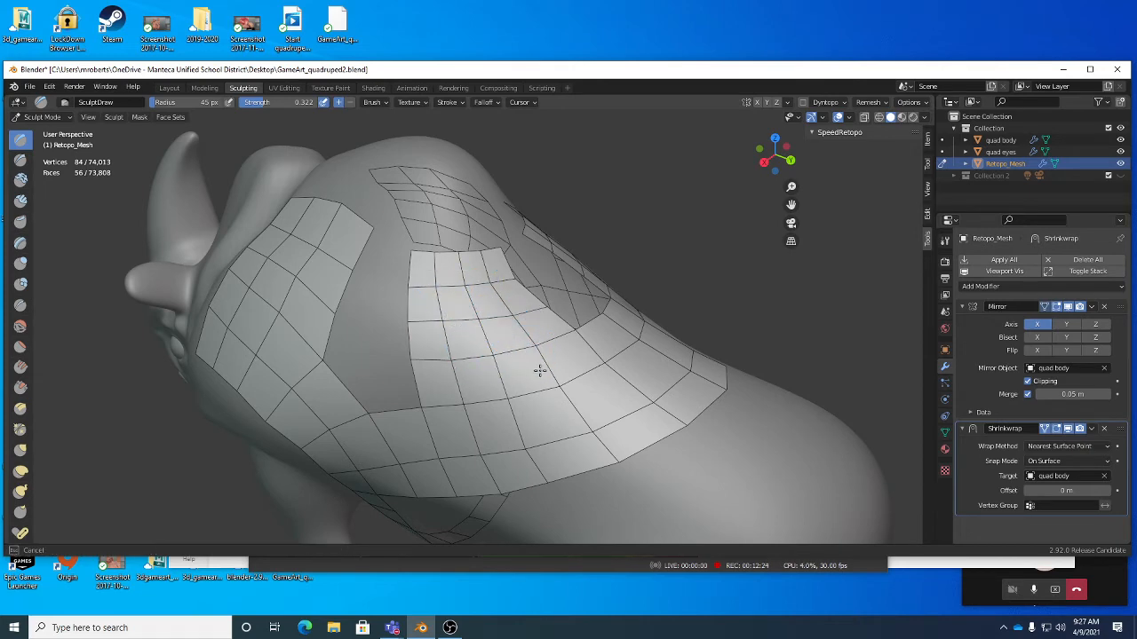
pyautogui.moveTo(540, 371)
pyautogui.mouseDown(button='middle')
pyautogui.moveTo(446, 367)
pyautogui.moveTo(520, 358)
pyautogui.mouseUp(button='middle')
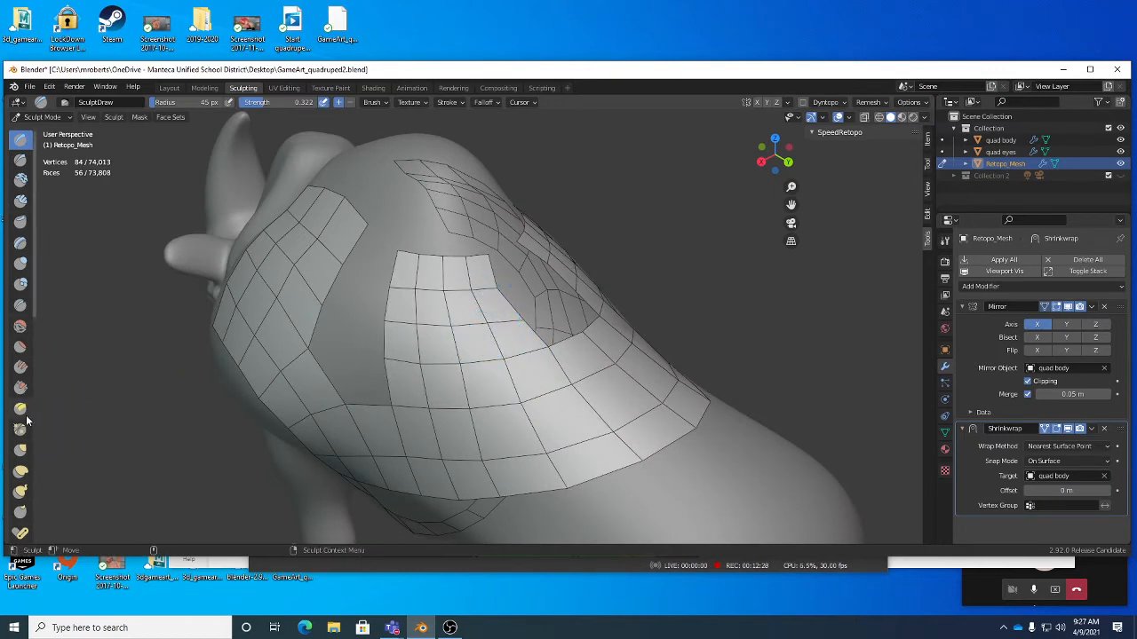
# Step: Choose the Grab brush with a 112 px radius and nudge the middle vertices of the rear patch's forward extension
pyautogui.click(19, 448)
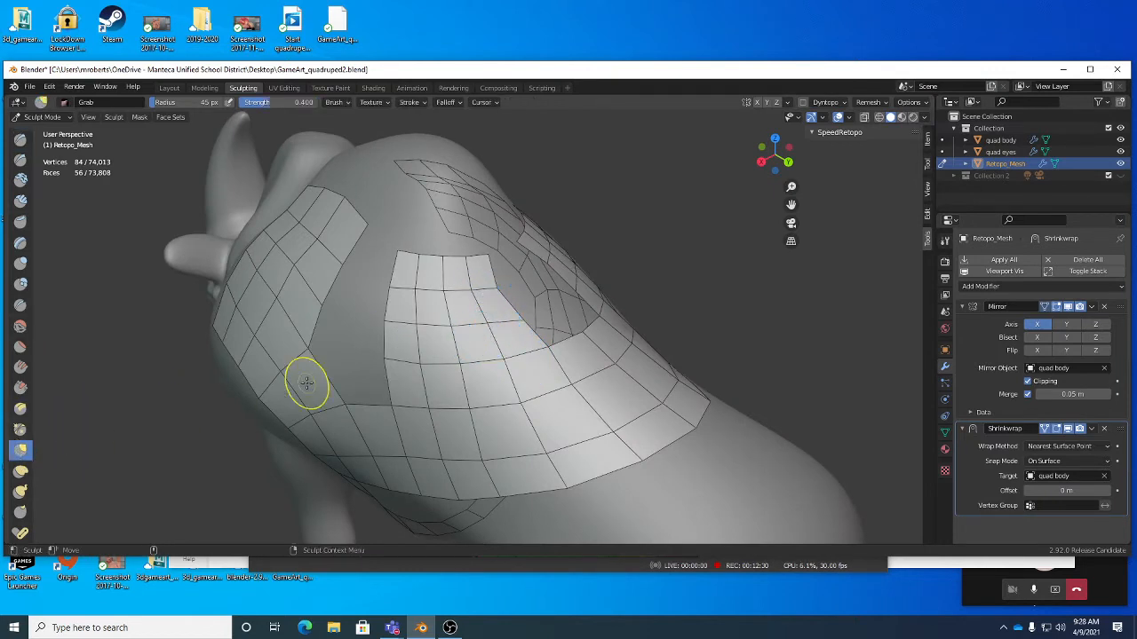
pyautogui.press('s')
pyautogui.click(455, 371)
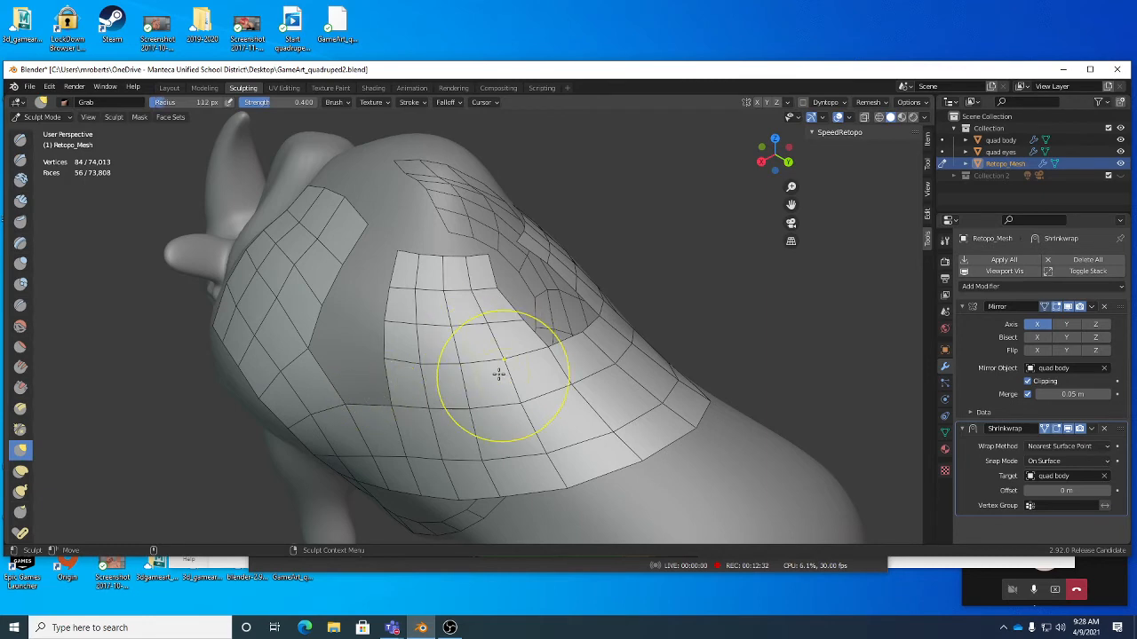
pyautogui.moveTo(497, 376); pyautogui.dragTo(472, 363)
pyautogui.moveTo(460, 336); pyautogui.dragTo(459, 337, button='middle')
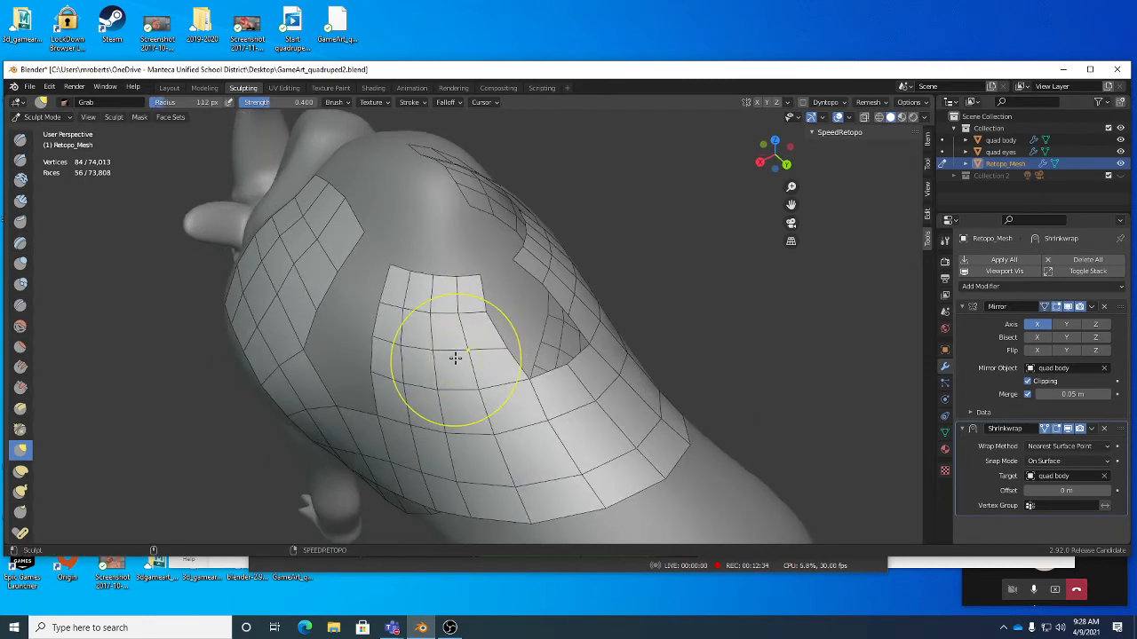
pyautogui.moveTo(475, 391)
pyautogui.mouseDown(button='middle')
pyautogui.moveTo(522, 389)
pyautogui.moveTo(503, 406)
pyautogui.moveTo(522, 398)
pyautogui.mouseUp(button='middle')
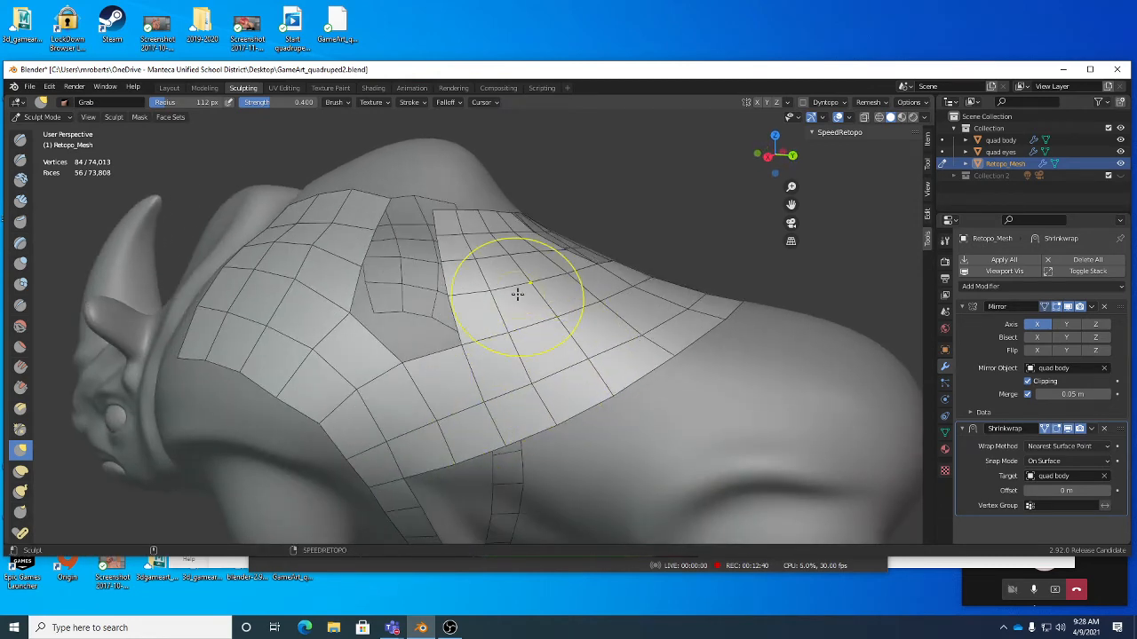
pyautogui.moveTo(518, 292)
pyautogui.mouseDown(button='middle')
pyautogui.moveTo(353, 281)
pyautogui.moveTo(292, 317)
pyautogui.moveTo(254, 292)
pyautogui.moveTo(387, 364)
pyautogui.mouseUp(button='middle')
# Step: Grab the extension's lower rows and pull its flank-side front corner slightly to even out the border faces
pyautogui.moveTo(451, 385)
pyautogui.mouseDown()
pyautogui.moveTo(434, 393)
pyautogui.moveTo(511, 422)
pyautogui.moveTo(470, 424)
pyautogui.mouseUp()
pyautogui.moveTo(469, 424)
pyautogui.mouseDown(button='middle')
pyautogui.moveTo(540, 406)
pyautogui.moveTo(479, 326)
pyautogui.mouseUp(button='middle')
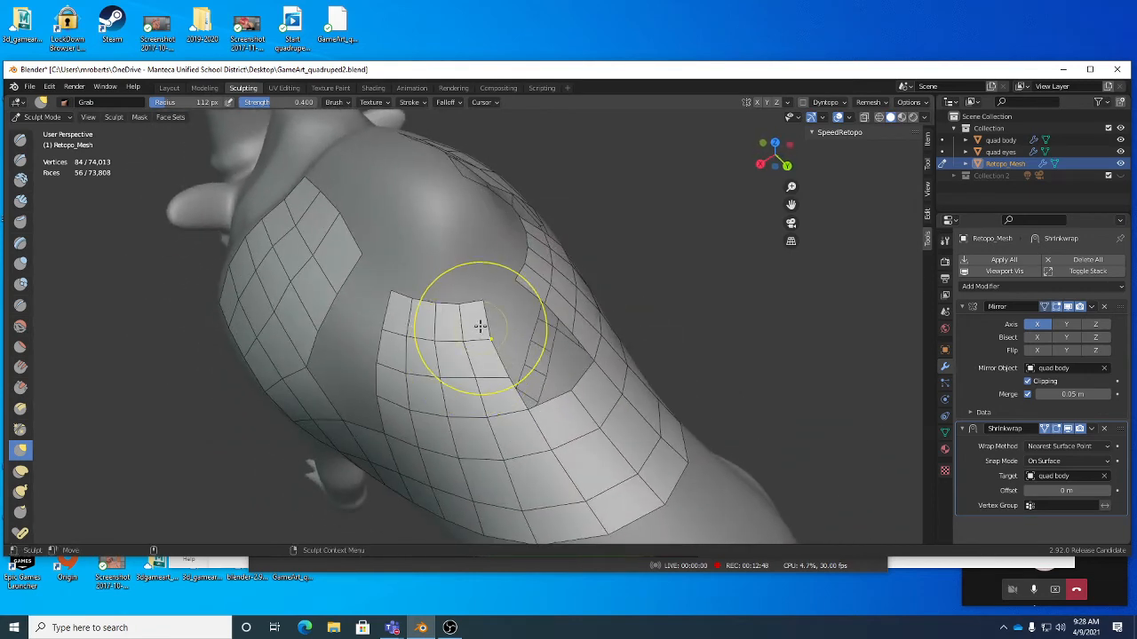
pyautogui.moveTo(389, 295); pyautogui.dragTo(383, 306)
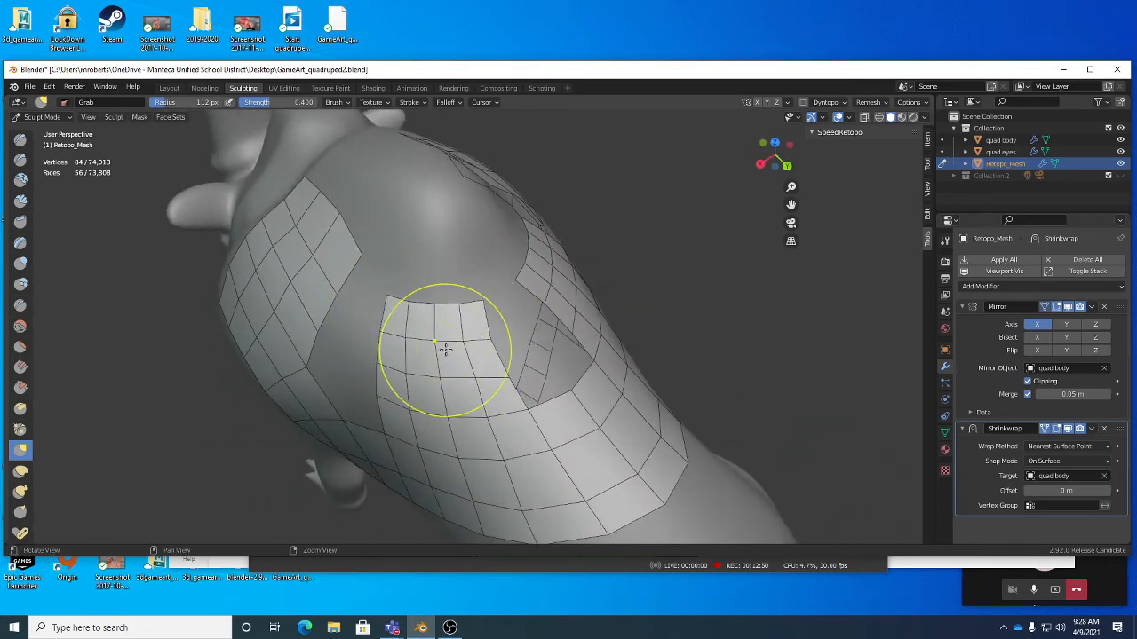
pyautogui.moveTo(445, 349); pyautogui.dragTo(546, 240, button='middle')
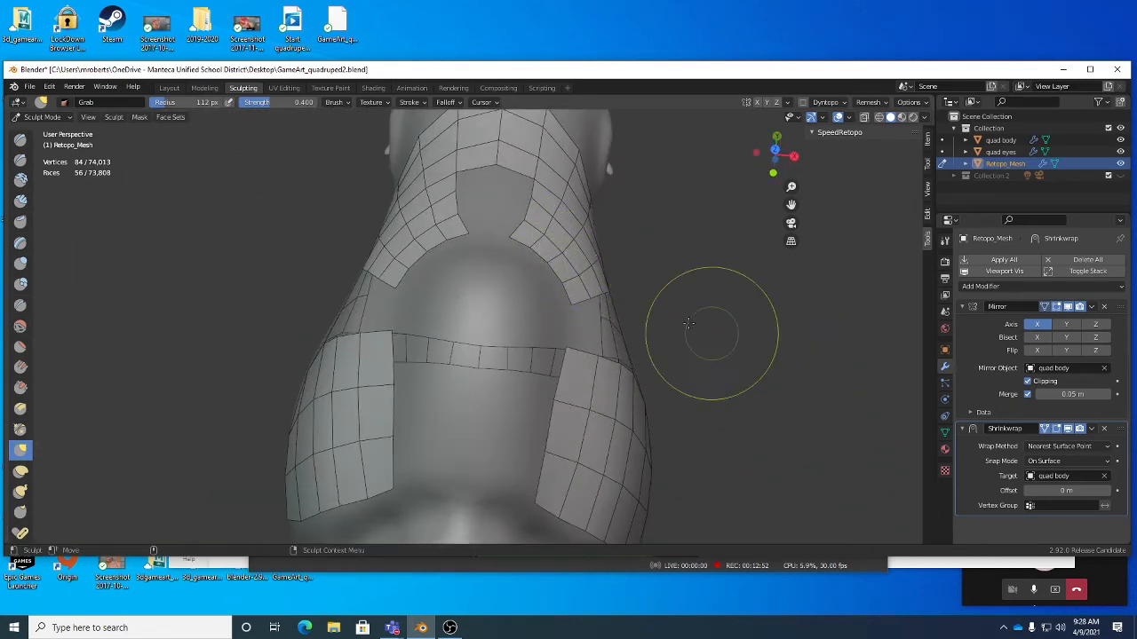
pyautogui.moveTo(688, 323); pyautogui.dragTo(464, 305, button='middle')
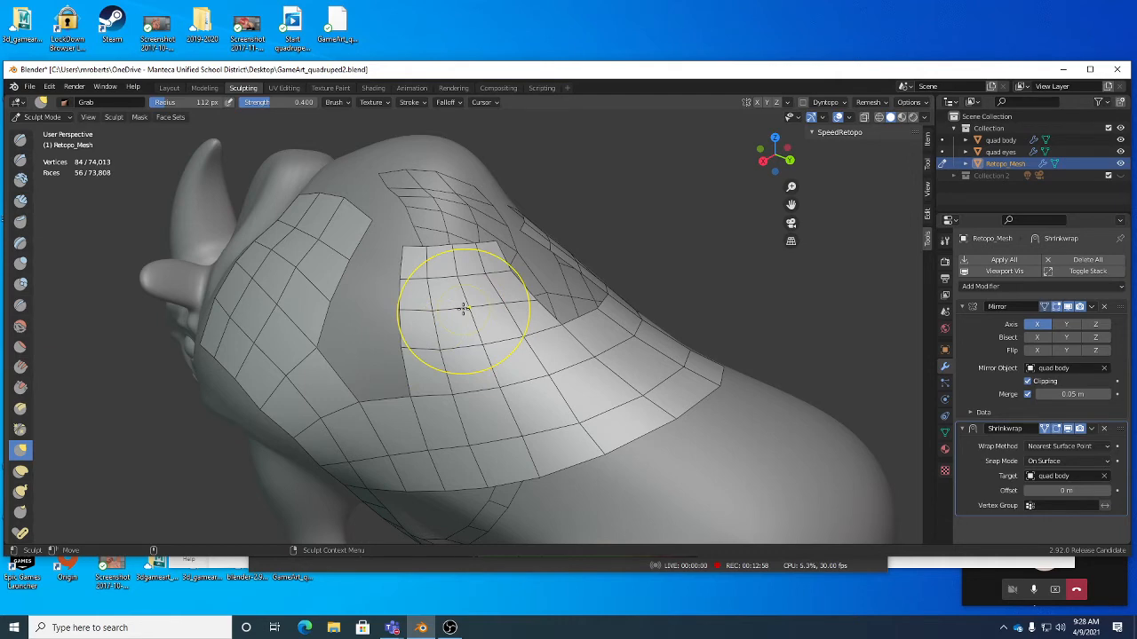
# Step: Return to Edit Mode and save the Blender file
pyautogui.press('Tab')
pyautogui.moveTo(467, 331)
pyautogui.mouseDown(button='middle')
pyautogui.moveTo(503, 325)
pyautogui.moveTo(475, 340)
pyautogui.moveTo(461, 332)
pyautogui.mouseUp(button='middle')
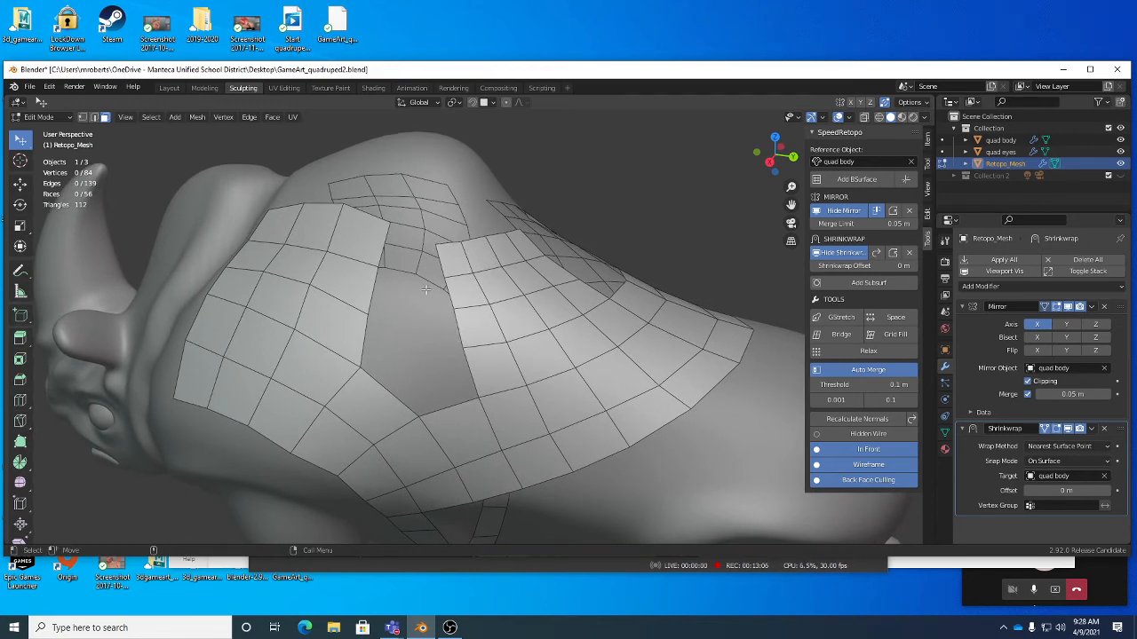
pyautogui.hotkey('ctrl', 's')
# Step: Select the first crosswise edge loop below the shoulder patch's upper border and edge-slide it toward that border
pyautogui.moveTo(391, 307); pyautogui.dragTo(448, 330, button='middle')
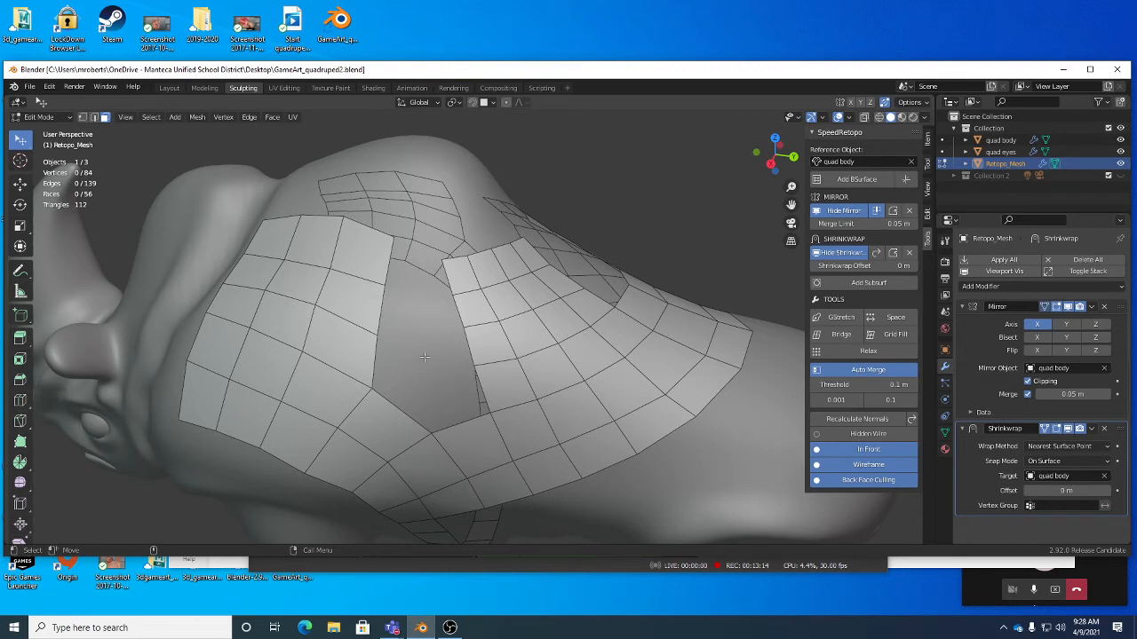
pyautogui.moveTo(366, 321); pyautogui.dragTo(361, 302, button='middle')
pyautogui.keyDown('alt'); pyautogui.click(361, 302); pyautogui.keyUp('alt')
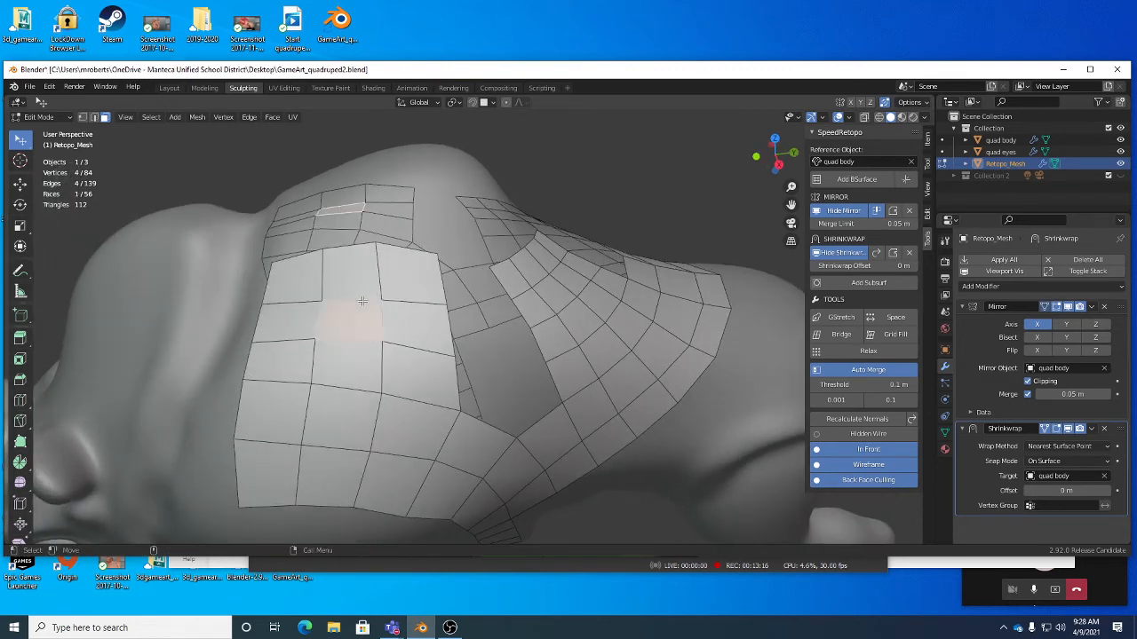
pyautogui.press('2')
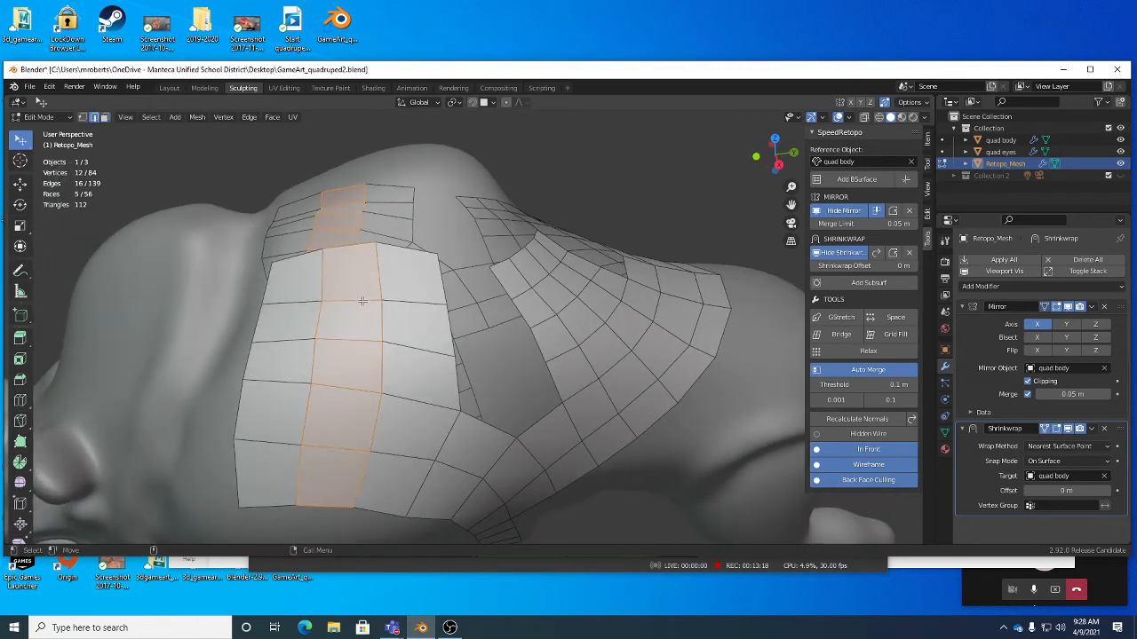
pyautogui.keyDown('alt'); pyautogui.click(362, 302); pyautogui.keyUp('alt')
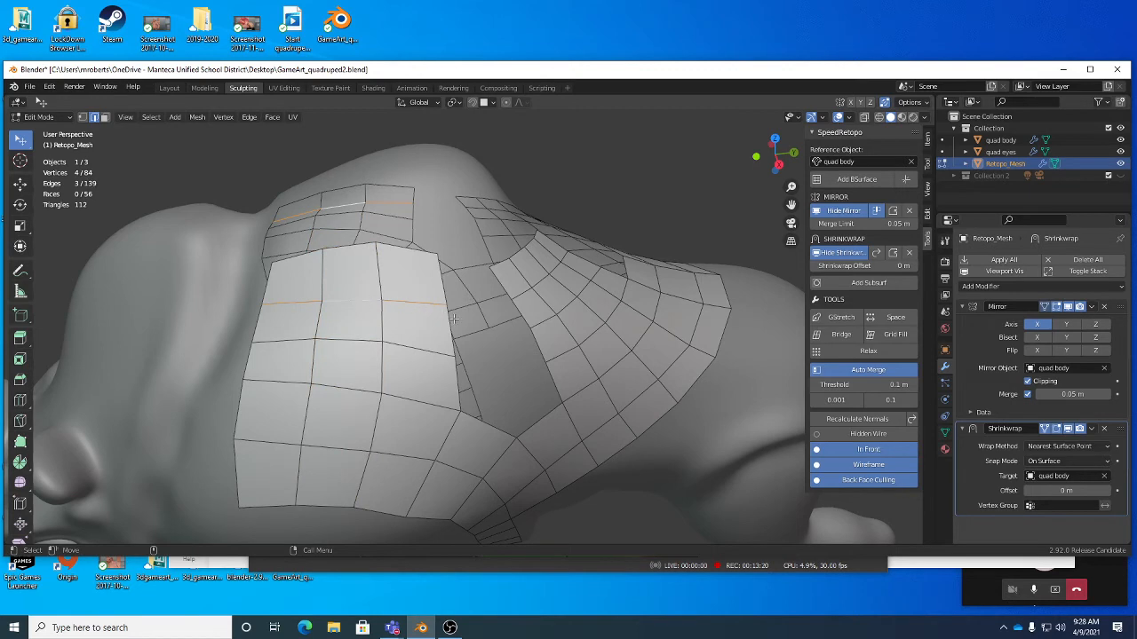
pyautogui.moveTo(493, 331); pyautogui.dragTo(675, 222, button='middle')
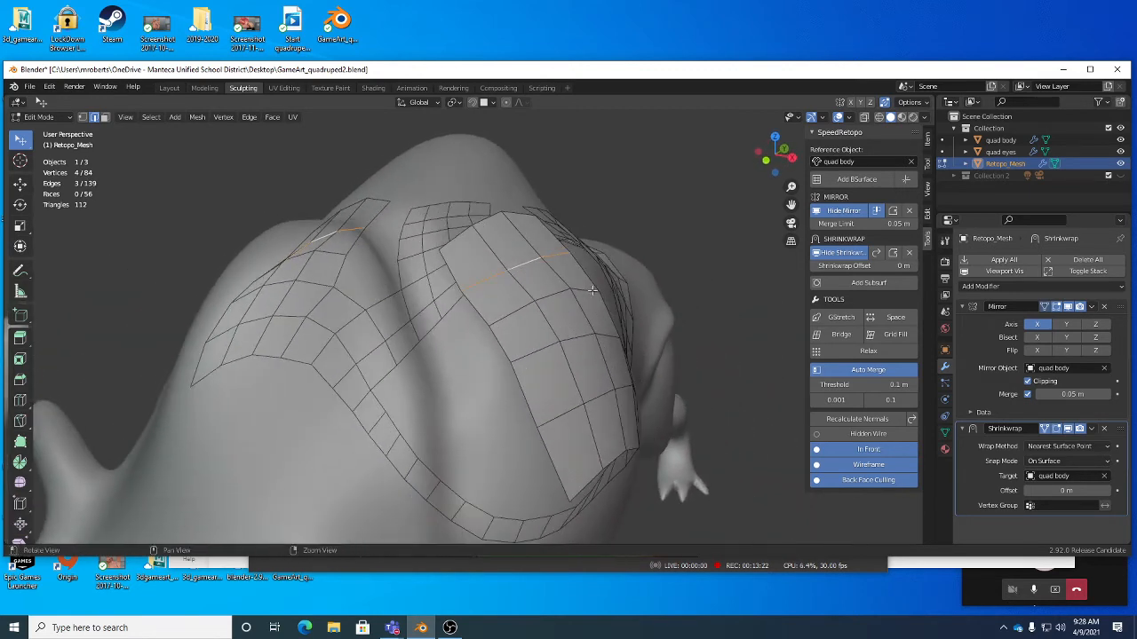
pyautogui.rightClick(670, 220)
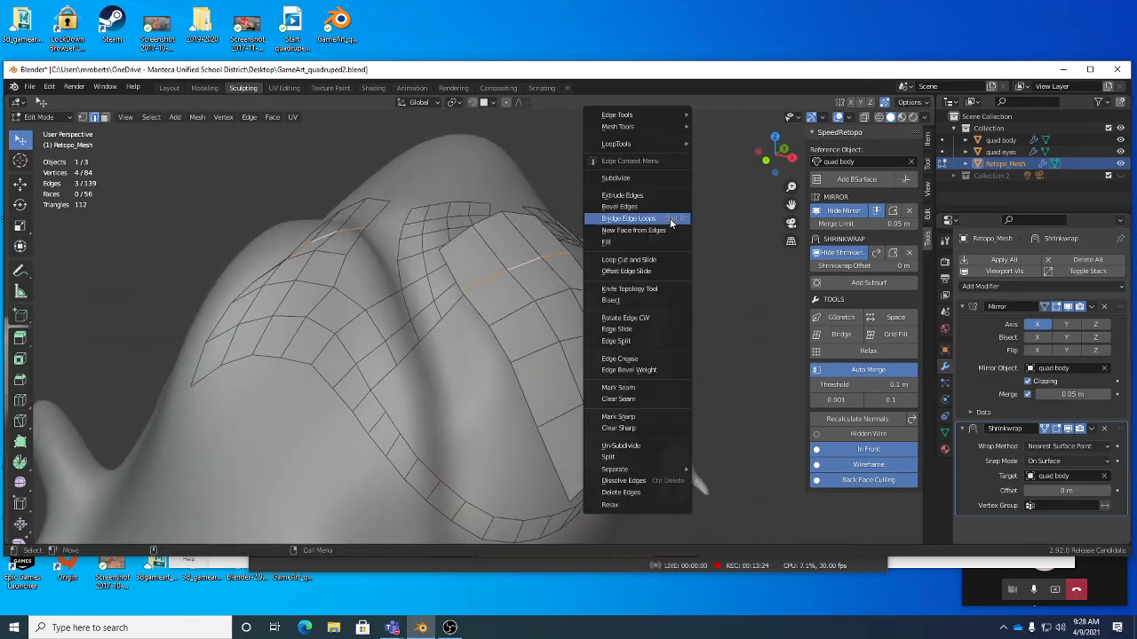
pyautogui.click(619, 330)
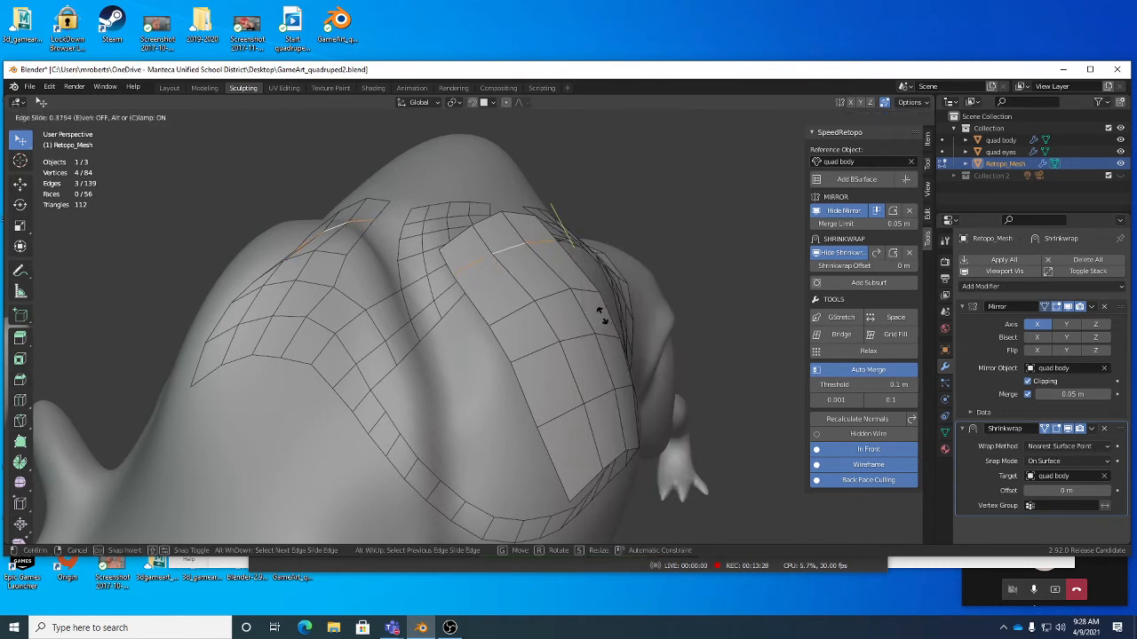
pyautogui.click(602, 317)
pyautogui.moveTo(586, 344); pyautogui.dragTo(539, 360, button='middle')
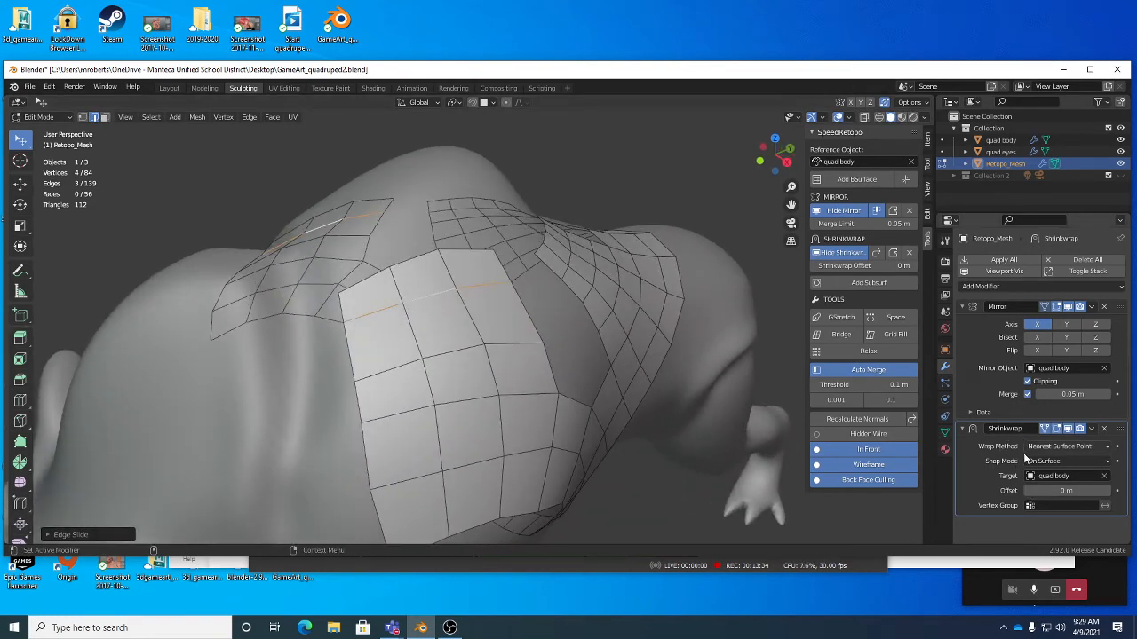
# Step: Add one crosswise loop cut to the tall face row just below the slid loop on the shoulder patch
pyautogui.hotkey('alt', 'c')
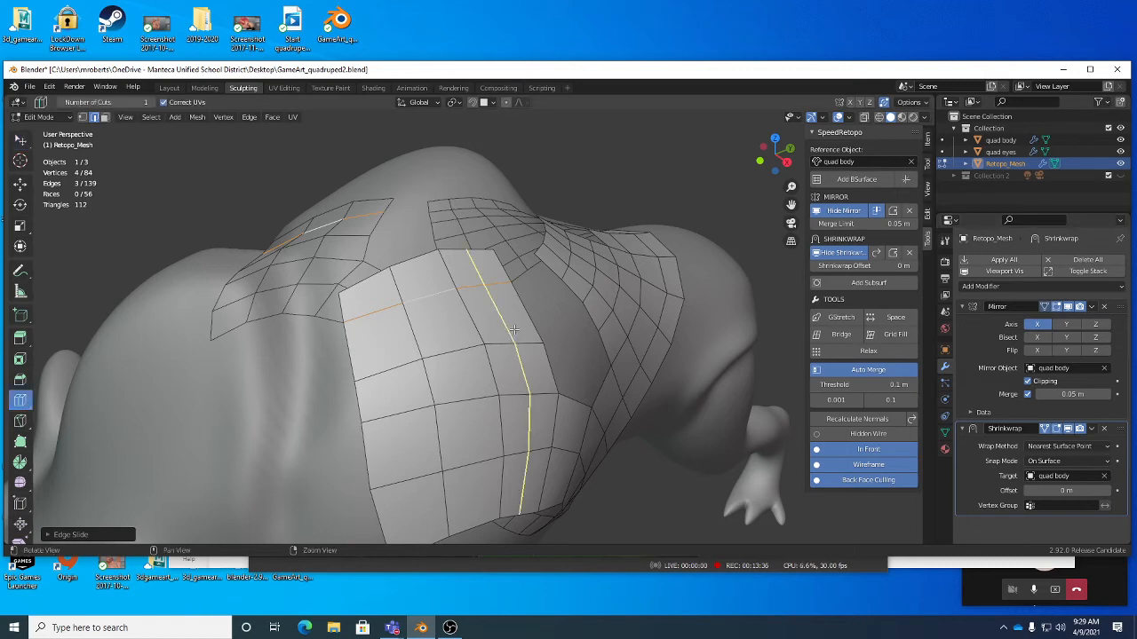
pyautogui.keyDown('alt'); pyautogui.moveTo(453, 341); pyautogui.dragTo(475, 344); pyautogui.keyUp('alt')
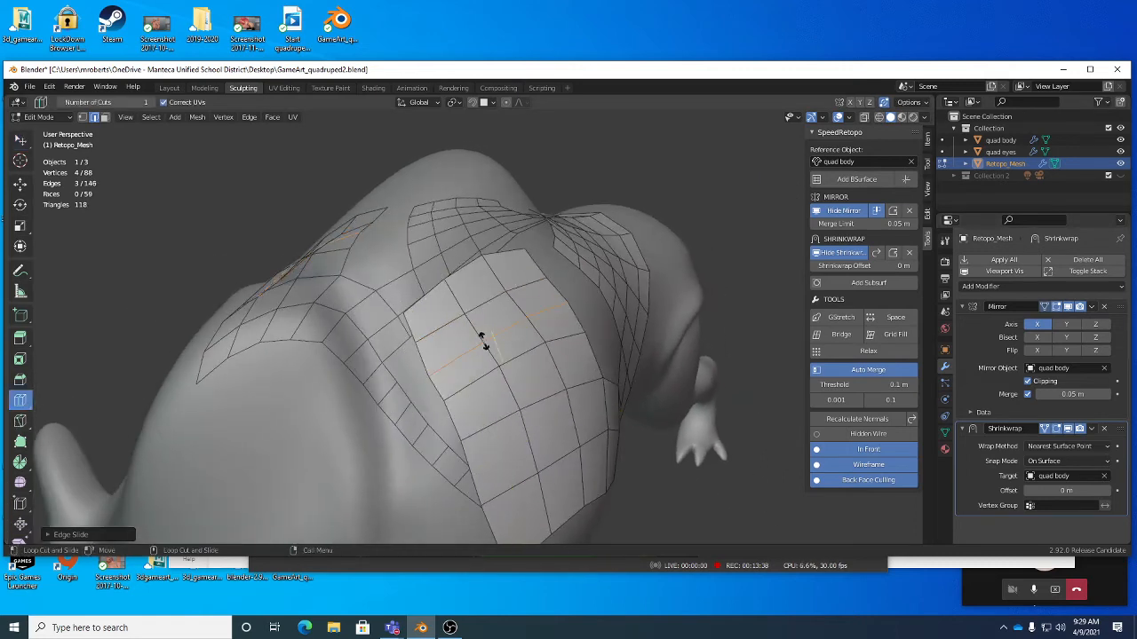
pyautogui.click(480, 335)
pyautogui.click(482, 335)
# Step: Select the three uppermost facing border edges on both the shoulder and rear patches and join them with Bridge Edge Loops
pyautogui.moveTo(483, 335); pyautogui.dragTo(399, 277, button='middle')
pyautogui.press('w')
pyautogui.click(395, 275)
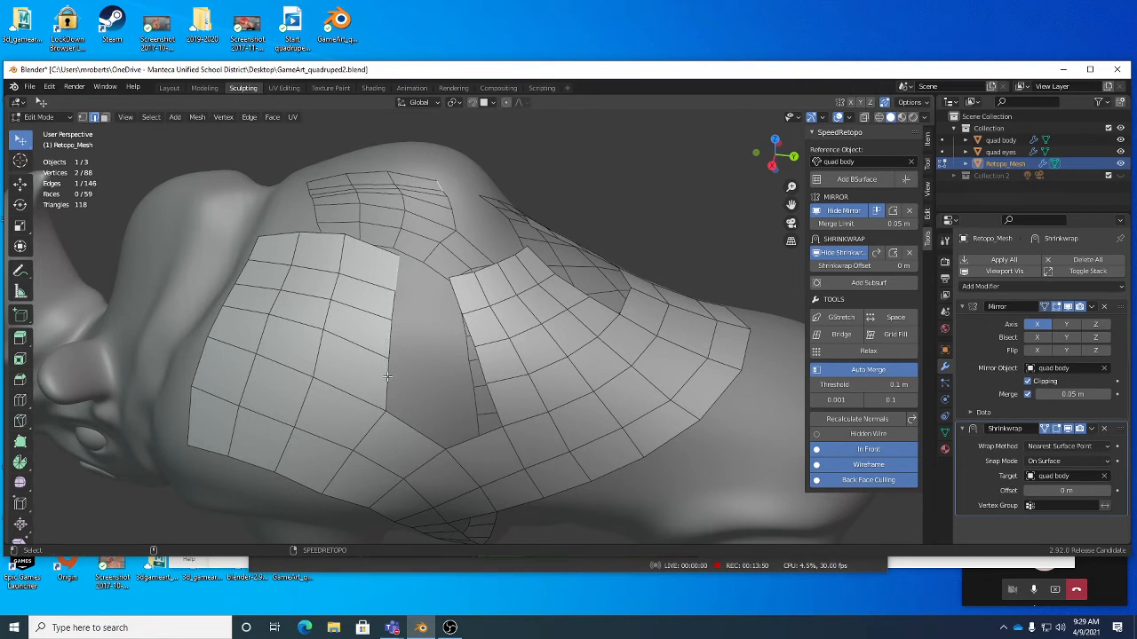
pyautogui.keyDown('ctrl'); pyautogui.click(390, 341); pyautogui.keyUp('ctrl')
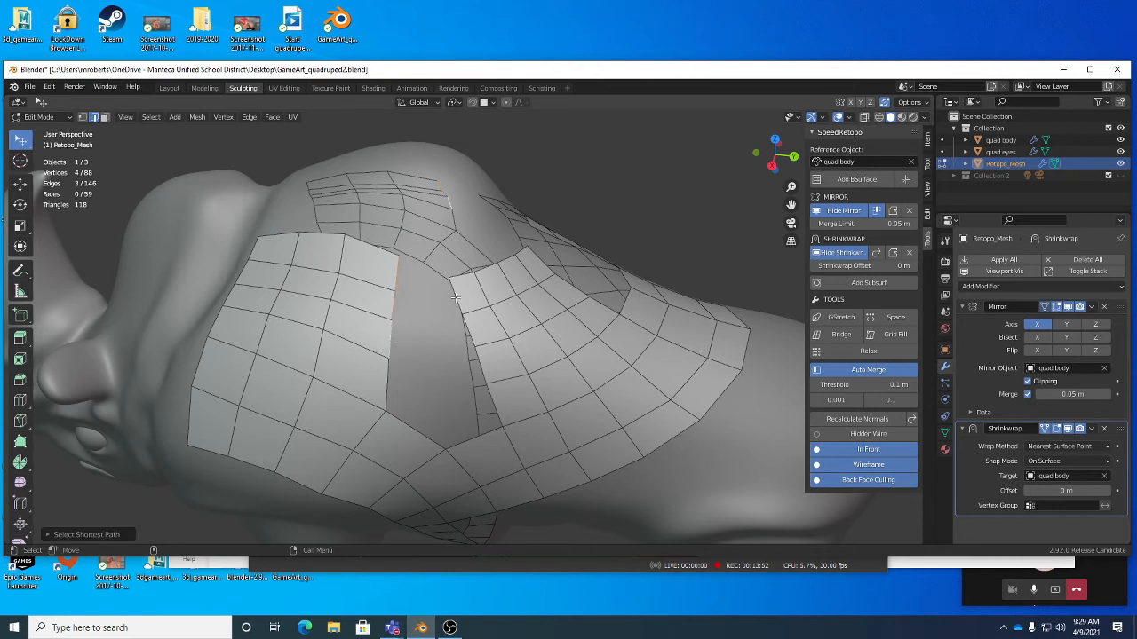
pyautogui.keyDown('ctrl'); pyautogui.click(487, 366); pyautogui.keyUp('ctrl')
pyautogui.click(151, 116)
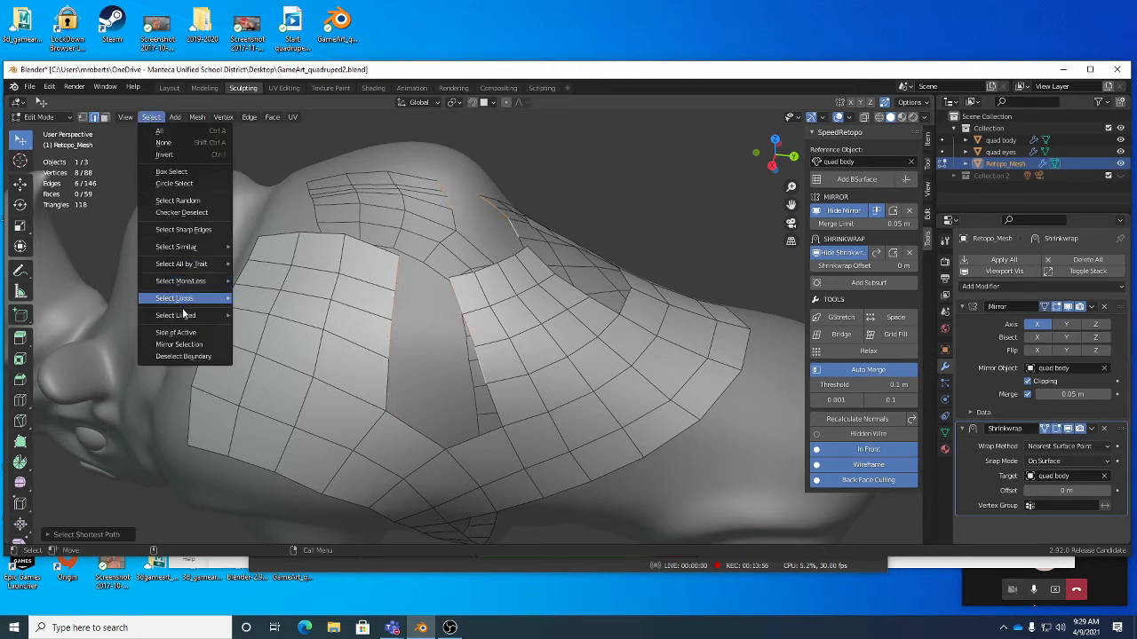
pyautogui.moveTo(213, 316)
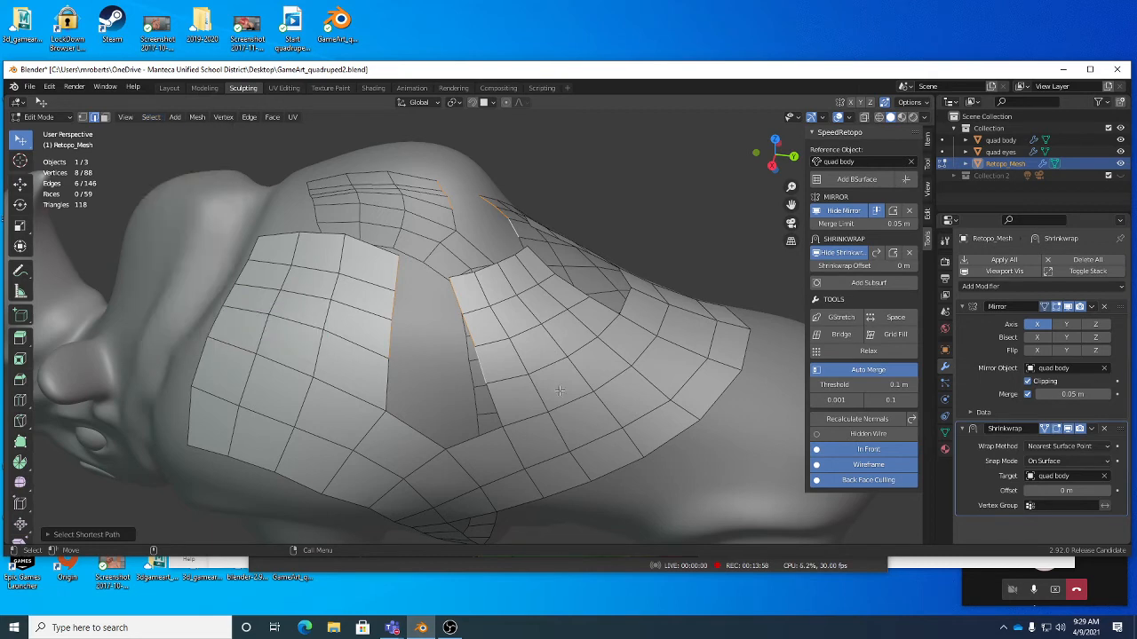
pyautogui.hotkey('shift', 'b')
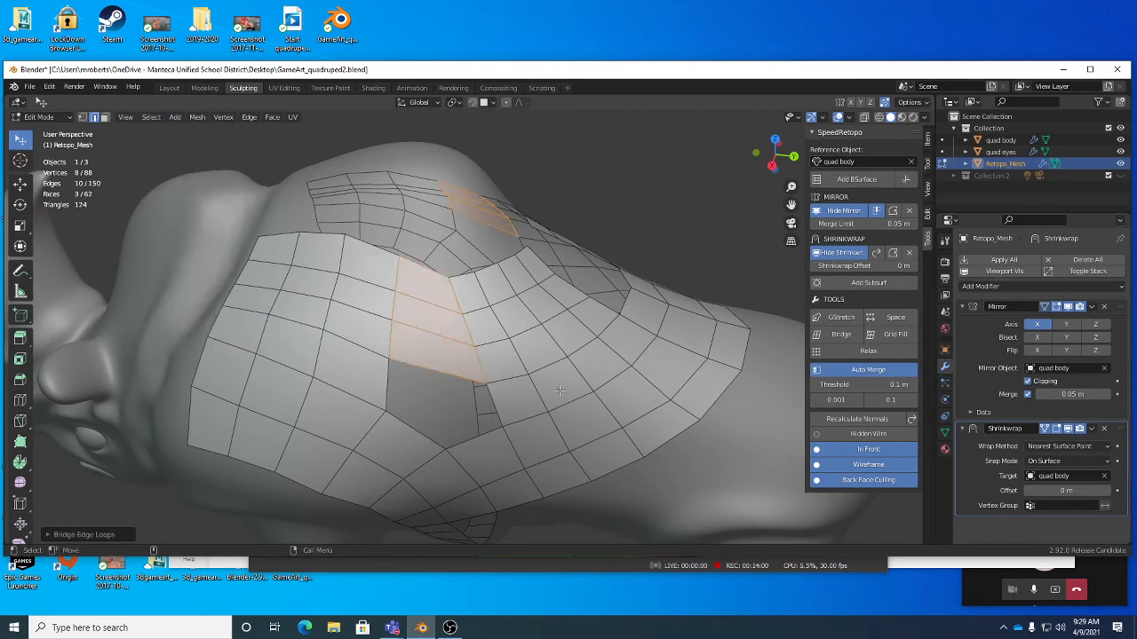
# Step: Move the rear patch's corner edge and the second seam edge beside the bridge slightly upward to even out the faces
pyautogui.moveTo(519, 336); pyautogui.dragTo(451, 325, button='middle')
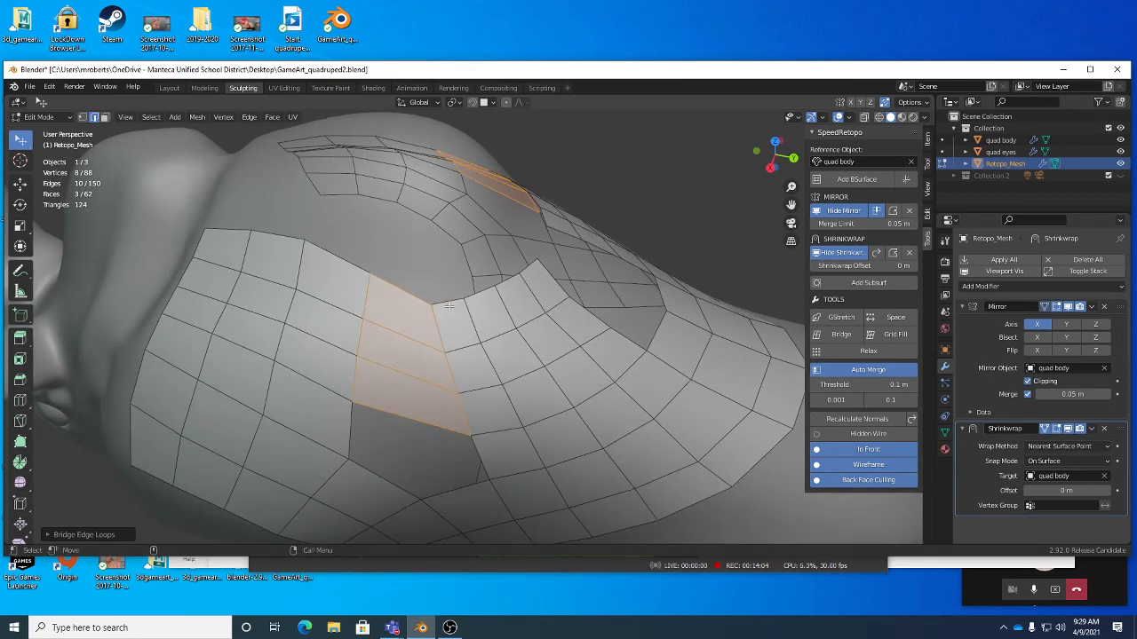
pyautogui.moveTo(449, 306); pyautogui.dragTo(454, 295)
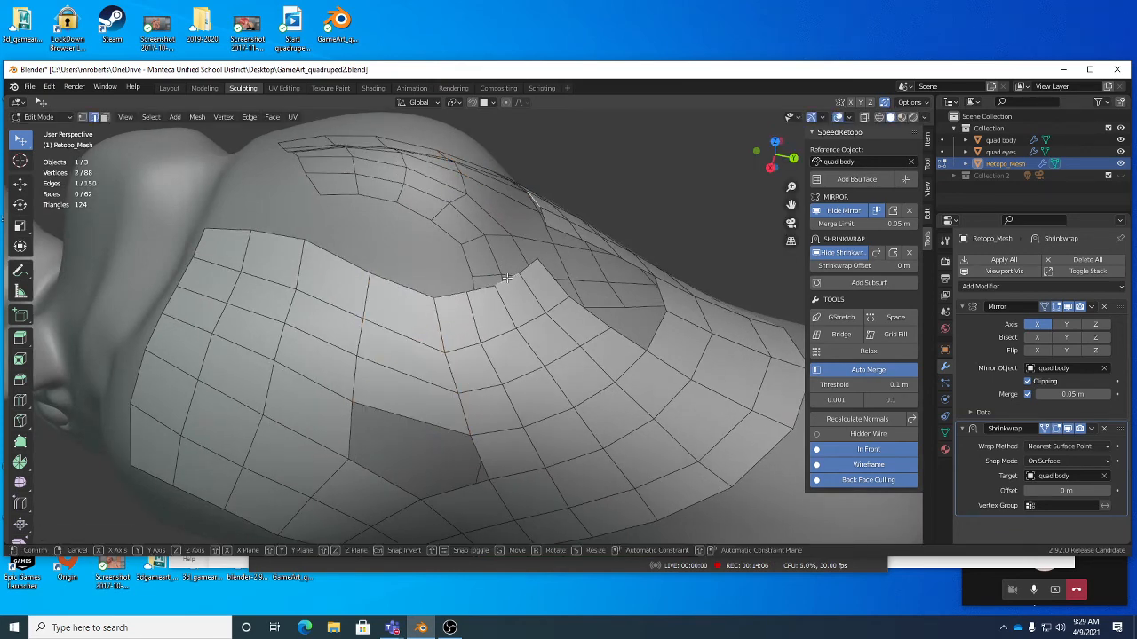
pyautogui.moveTo(453, 371); pyautogui.dragTo(451, 362)
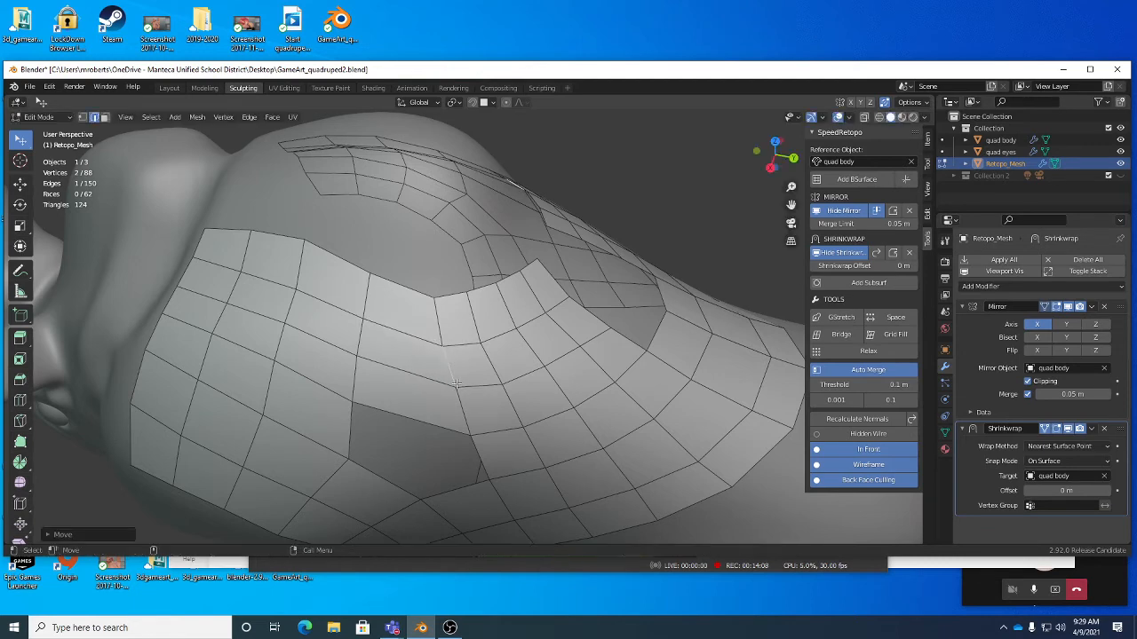
# Step: Add a lengthwise loop cut through the three bridge faces between the shoulder and rear patches
pyautogui.moveTo(456, 383); pyautogui.dragTo(484, 341, button='middle')
pyautogui.hotkey('ctrl', 'r')
pyautogui.click(446, 358)
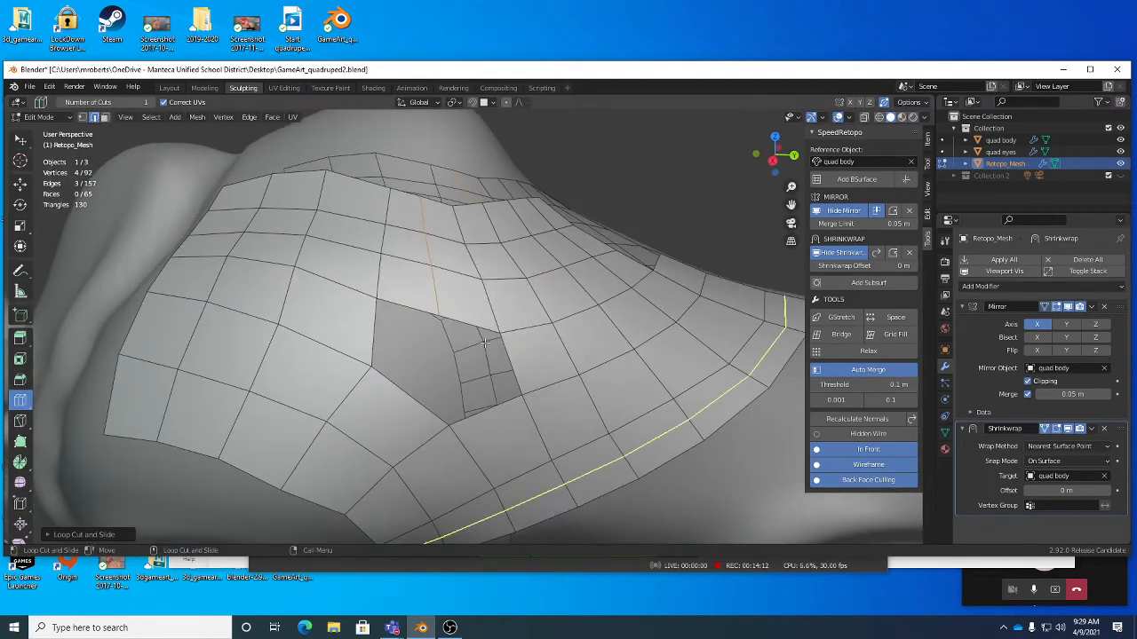
# Step: Move individual edges in and beside the bridge above the remaining hole to even out the face spacing
pyautogui.press('w')
pyautogui.click(434, 296)
pyautogui.press('g')
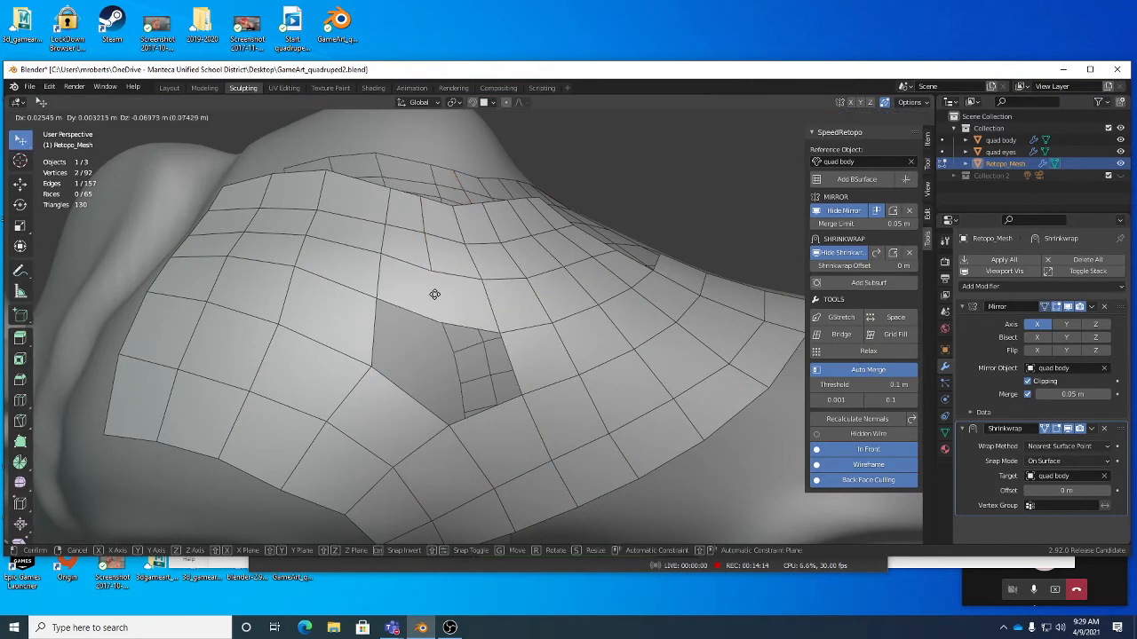
pyautogui.click(435, 296)
pyautogui.press('g')
pyautogui.click(368, 273)
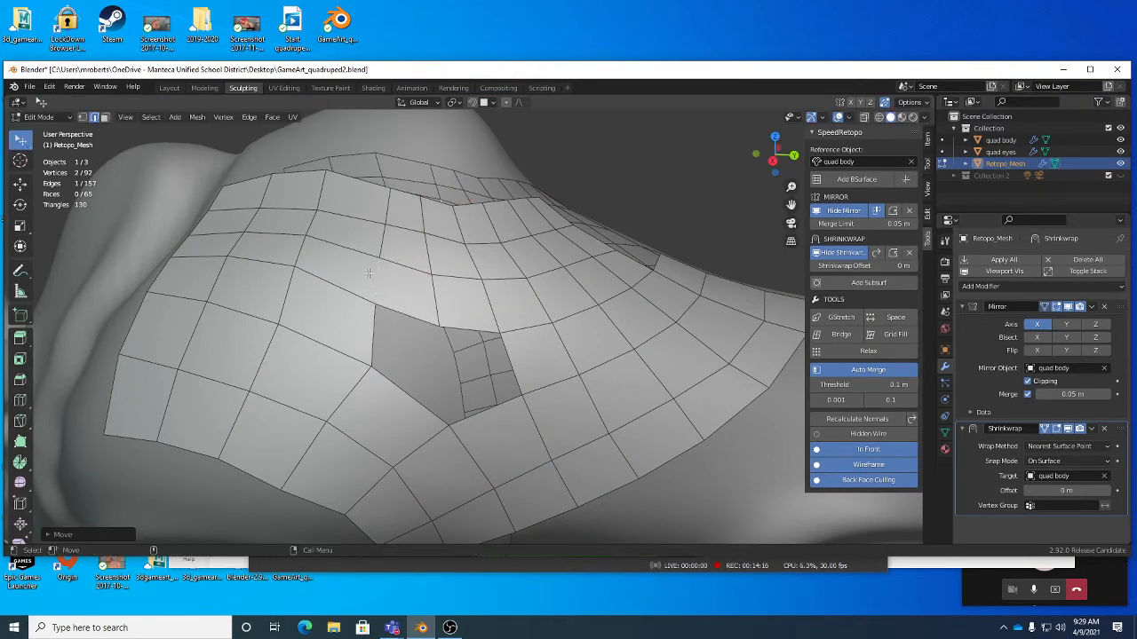
pyautogui.press('g')
pyautogui.click(330, 286)
pyautogui.press('g')
pyautogui.click(331, 286)
# Step: Select the two upper and two lower border edges of the remaining hole and join them with Bridge Edge Loops
pyautogui.moveTo(330, 286); pyautogui.dragTo(348, 320, button='middle')
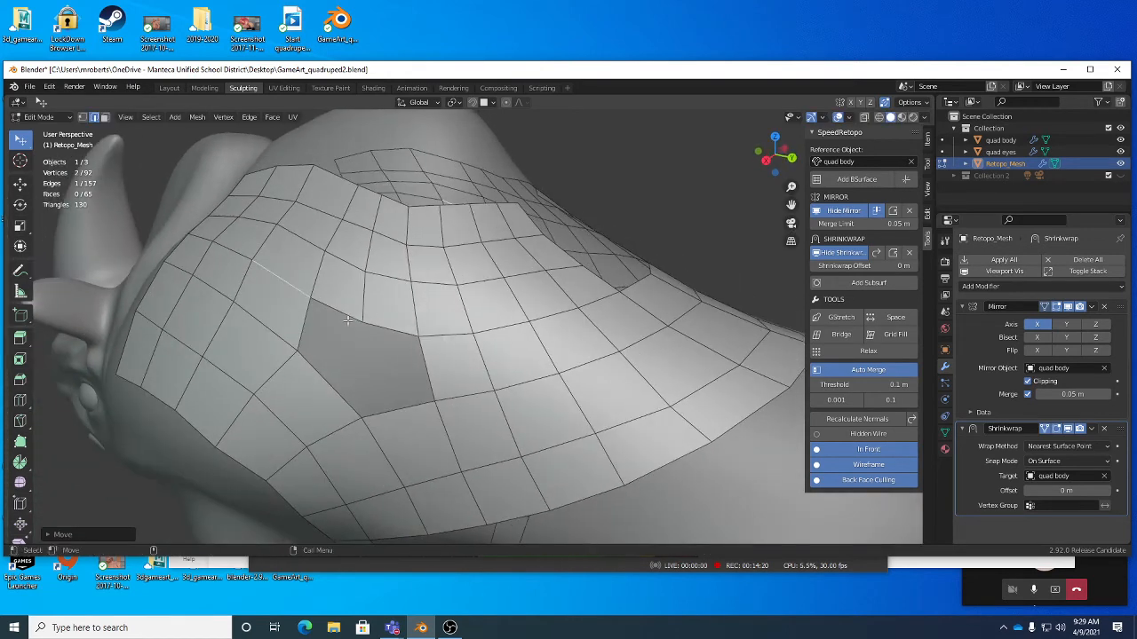
pyautogui.click(347, 315)
pyautogui.keyDown('shift'); pyautogui.click(374, 331); pyautogui.keyUp('shift')
pyautogui.keyDown('shift'); pyautogui.click(339, 393); pyautogui.keyUp('shift')
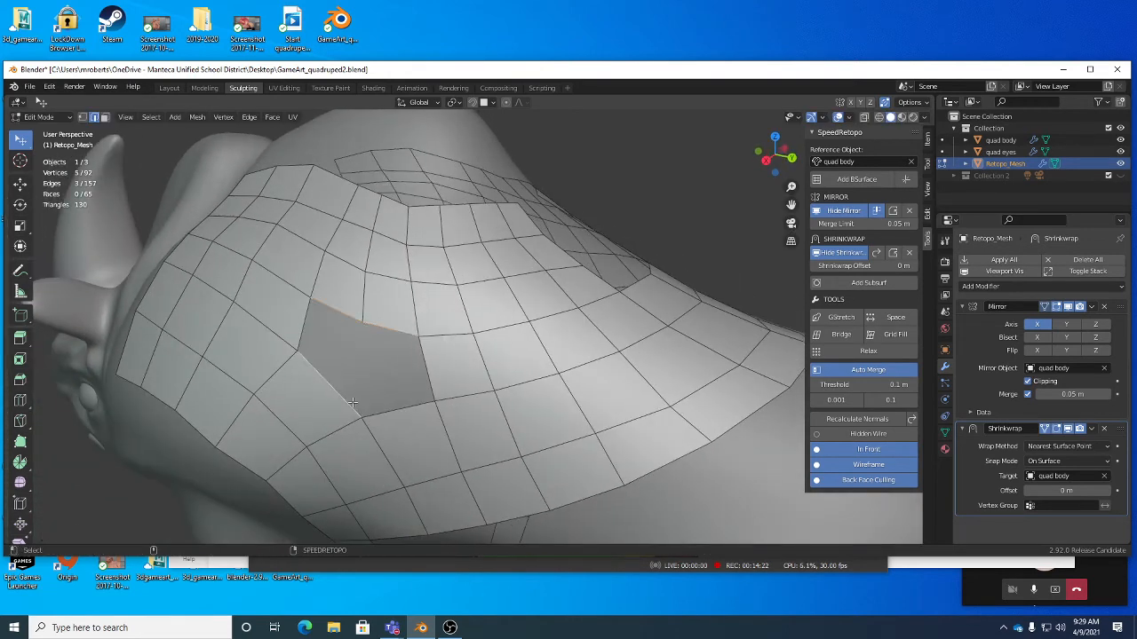
pyautogui.keyDown('shift'); pyautogui.click(386, 411); pyautogui.keyUp('shift')
pyautogui.hotkey('ctrl', 'e')
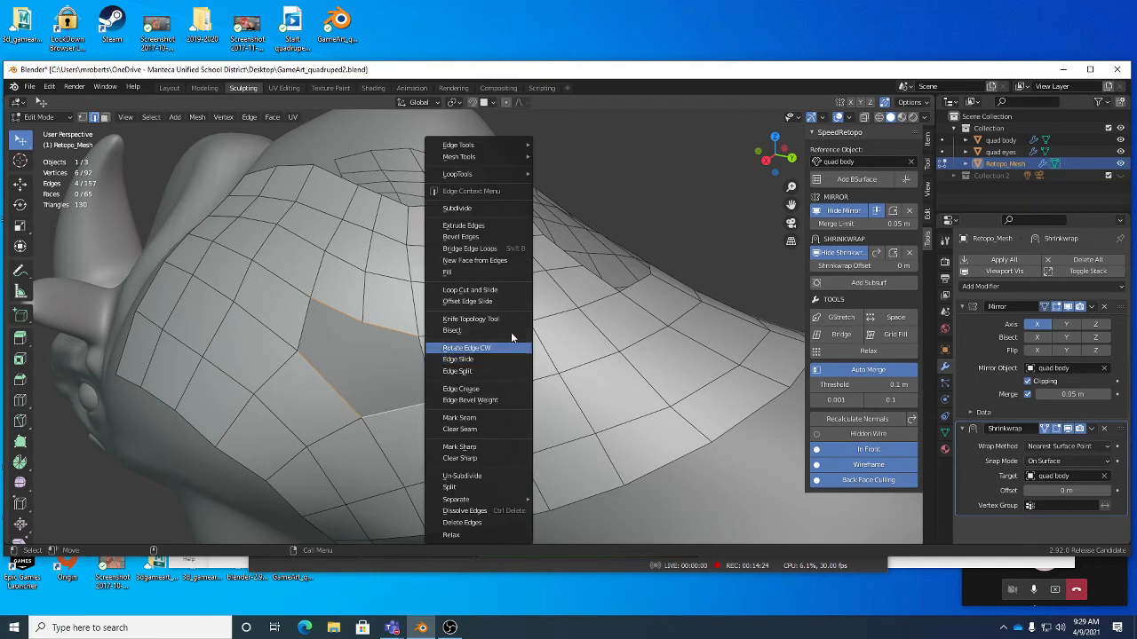
pyautogui.click(491, 249)
# Step: Move the border edge at the upper corner of the mesh beside the spine gap slightly inward and save the file
pyautogui.moveTo(491, 251); pyautogui.dragTo(439, 261, button='middle')
pyautogui.scroll(2, 436, 255)
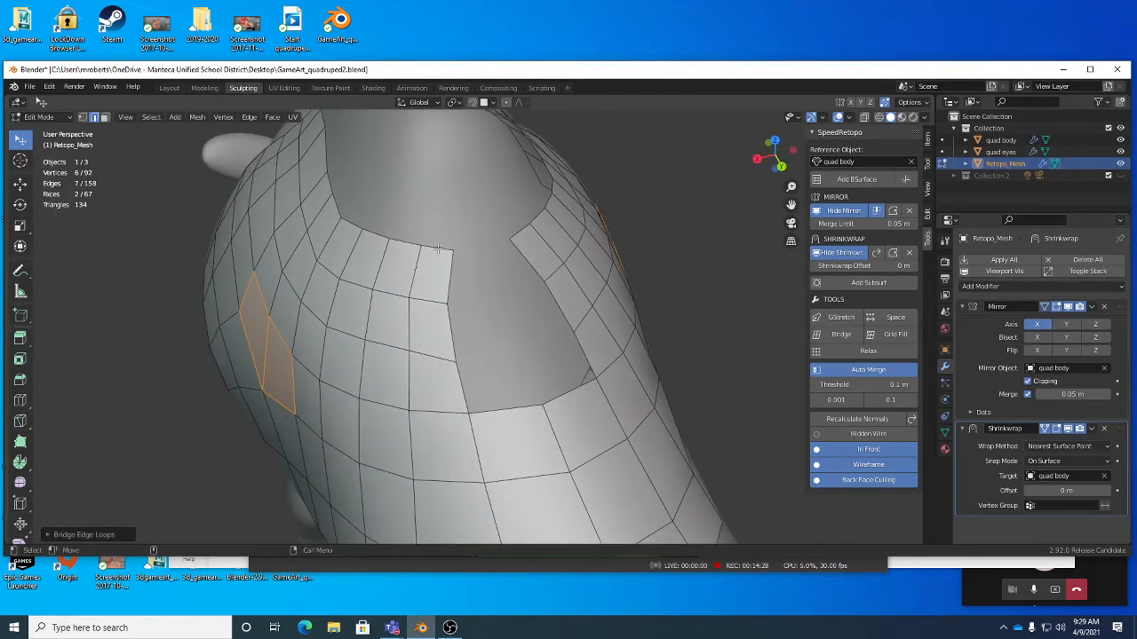
pyautogui.click(437, 250)
pyautogui.moveTo(451, 320); pyautogui.dragTo(441, 268)
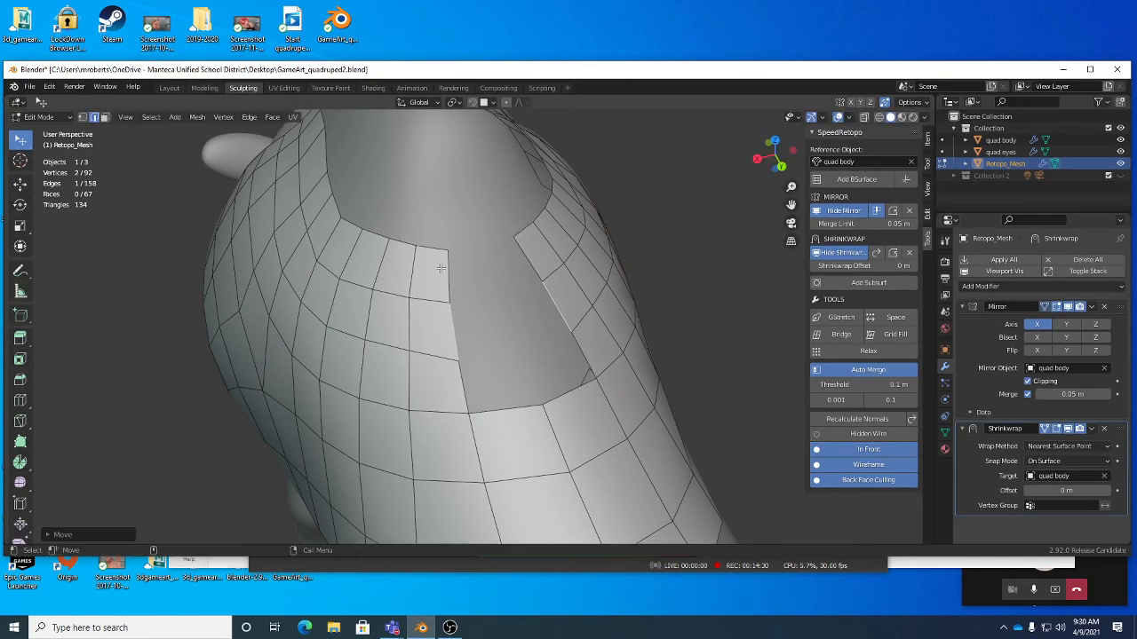
pyautogui.scroll(-5, 439, 252)
pyautogui.moveTo(440, 252); pyautogui.dragTo(543, 327, button='middle')
pyautogui.hotkey('ctrl', 's')
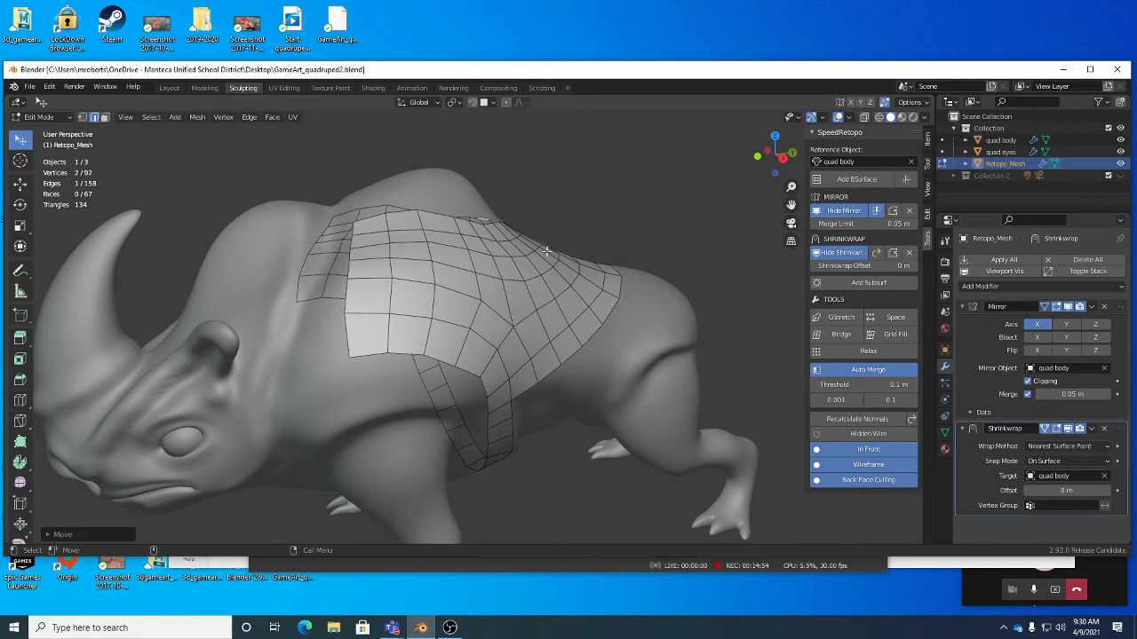
# Step: Switch to Sculpt Mode and even out the faces across the shoulder and bridge with Grab and smoothing strokes
pyautogui.moveTo(605, 299); pyautogui.dragTo(598, 382, button='middle')
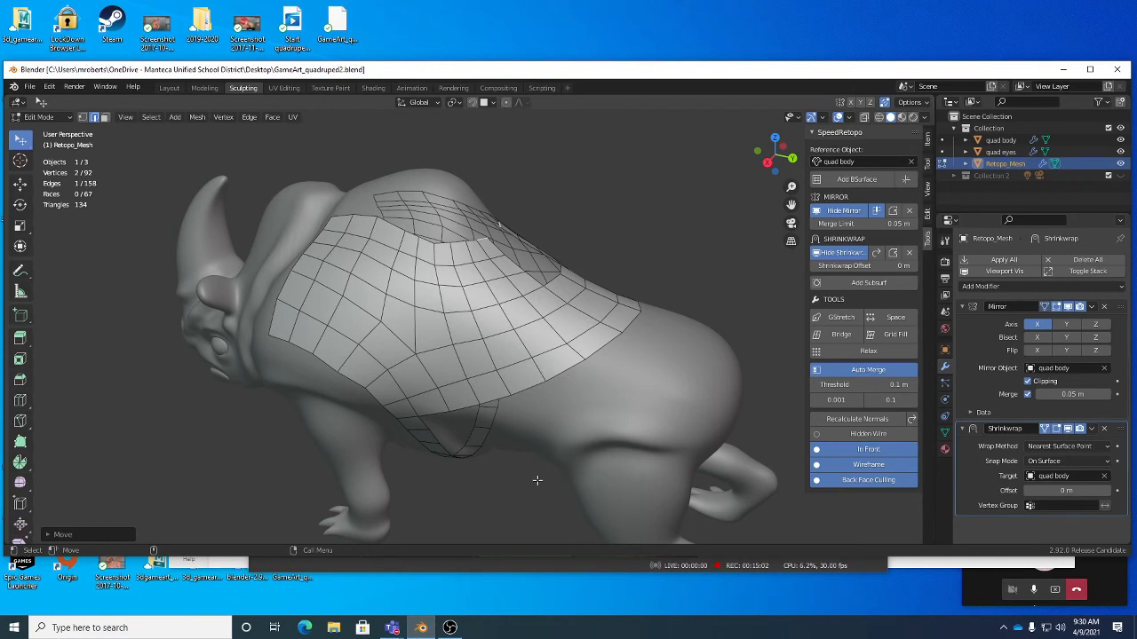
pyautogui.moveTo(558, 450); pyautogui.dragTo(555, 331, button='middle')
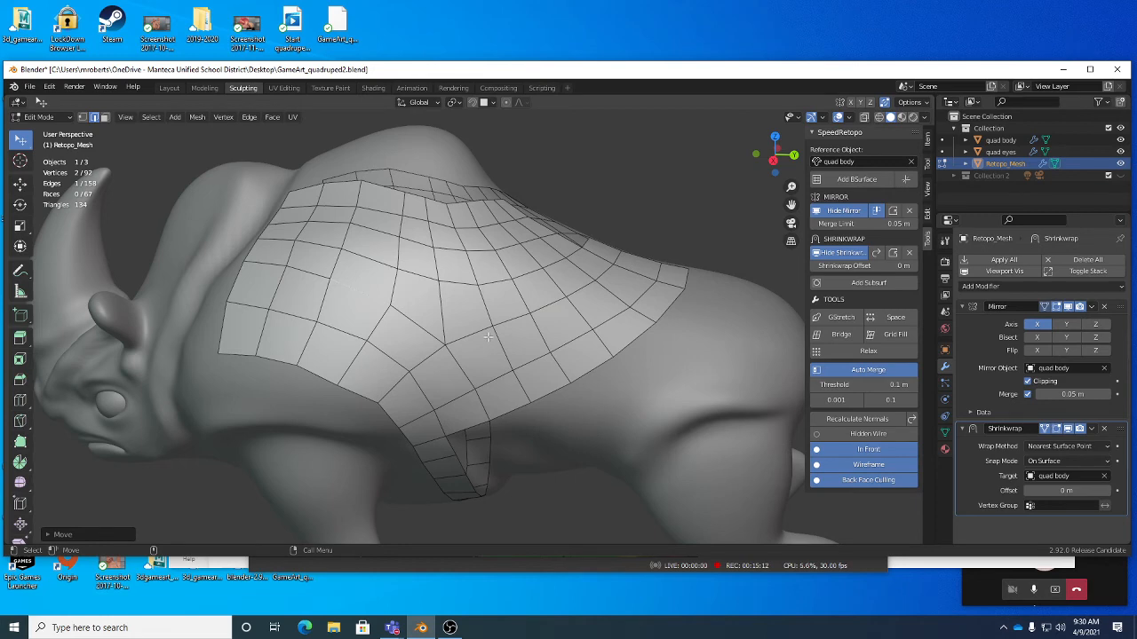
pyautogui.keyDown('ctrl'); pyautogui.moveTo(427, 169); pyautogui.dragTo(435, 199, button='middle'); pyautogui.keyUp('ctrl')
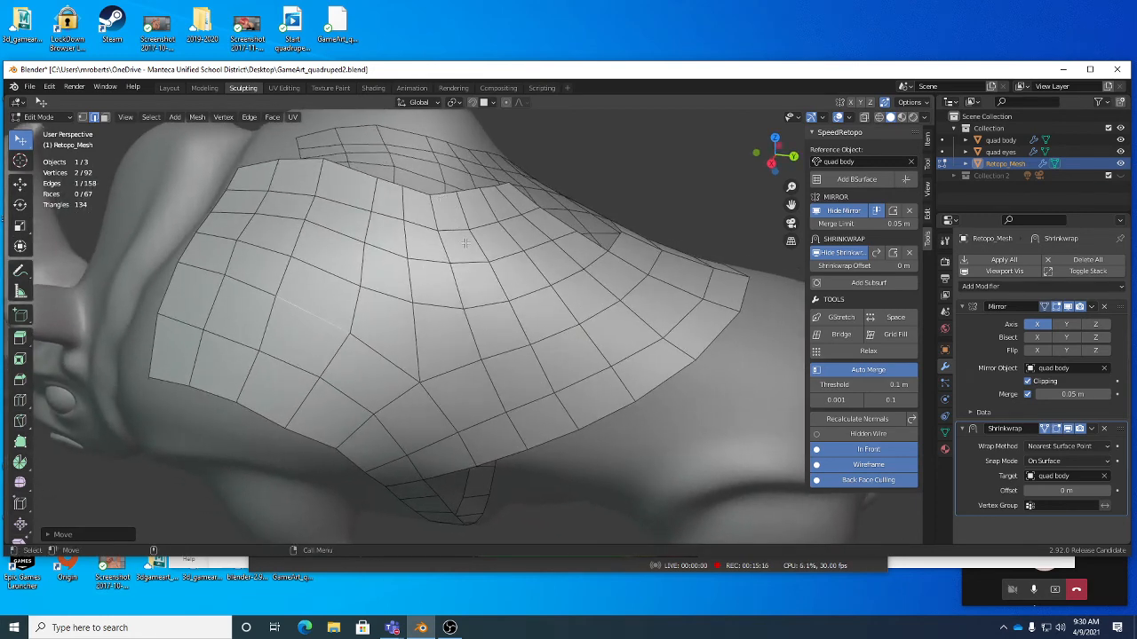
pyautogui.hotkey('ctrl', 'Tab')
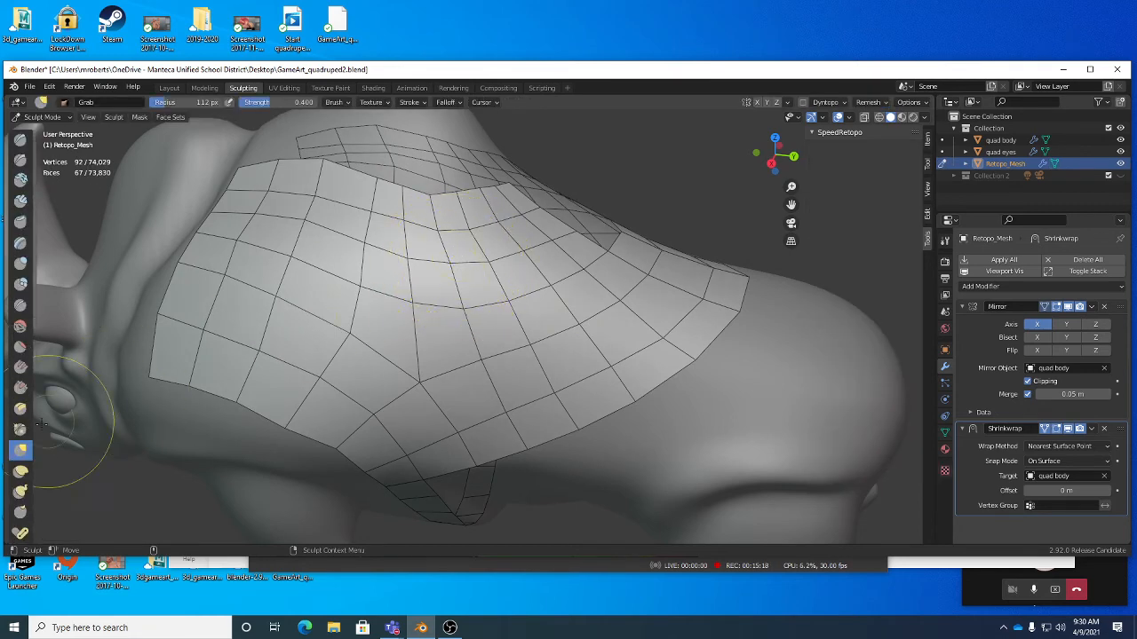
pyautogui.click(19, 448)
pyautogui.moveTo(400, 262); pyautogui.dragTo(400, 274, button='middle')
pyautogui.moveTo(424, 226); pyautogui.dragTo(425, 211)
pyautogui.moveTo(423, 254)
pyautogui.keyDown('shift'); pyautogui.mouseDown()
pyautogui.moveTo(505, 266)
pyautogui.moveTo(531, 253)
pyautogui.mouseUp(); pyautogui.keyUp('shift')
pyautogui.moveTo(318, 251)
pyautogui.mouseDown()
pyautogui.moveTo(457, 317)
pyautogui.moveTo(541, 338)
pyautogui.mouseUp()
# Step: Use the Grab brush to even out the faces along the spine-side border and down the upper shoulder, and save the file
pyautogui.moveTo(541, 338)
pyautogui.mouseDown(button='middle')
pyautogui.moveTo(425, 309)
pyautogui.moveTo(531, 300)
pyautogui.moveTo(502, 360)
pyautogui.moveTo(454, 279)
pyautogui.mouseUp(button='middle')
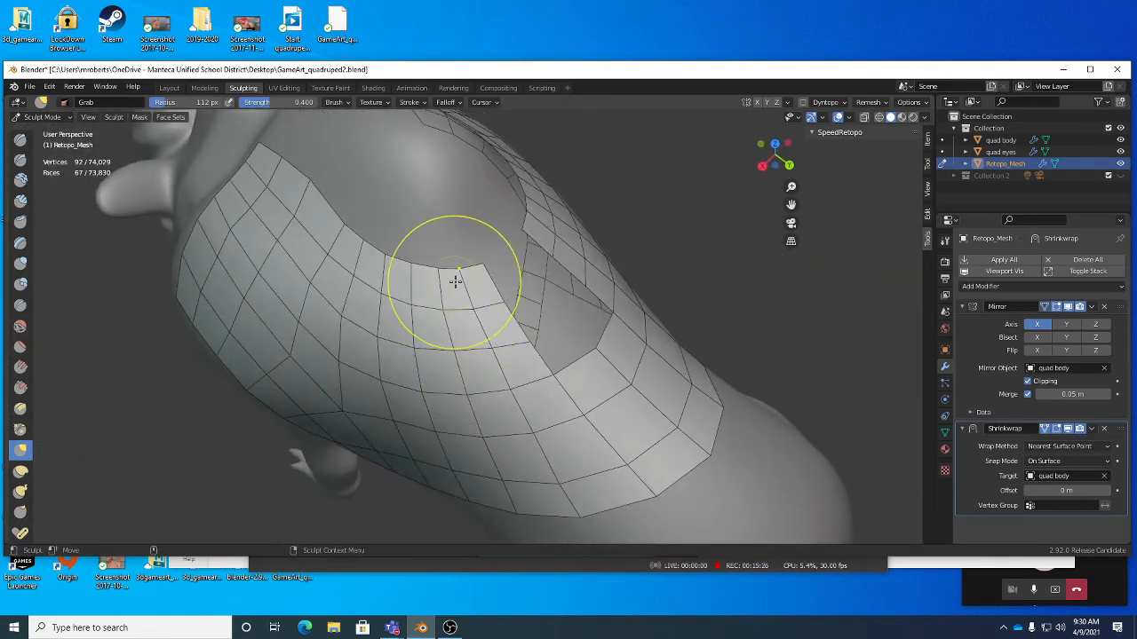
pyautogui.moveTo(453, 279); pyautogui.dragTo(463, 275)
pyautogui.moveTo(463, 274); pyautogui.dragTo(791, 355, button='middle')
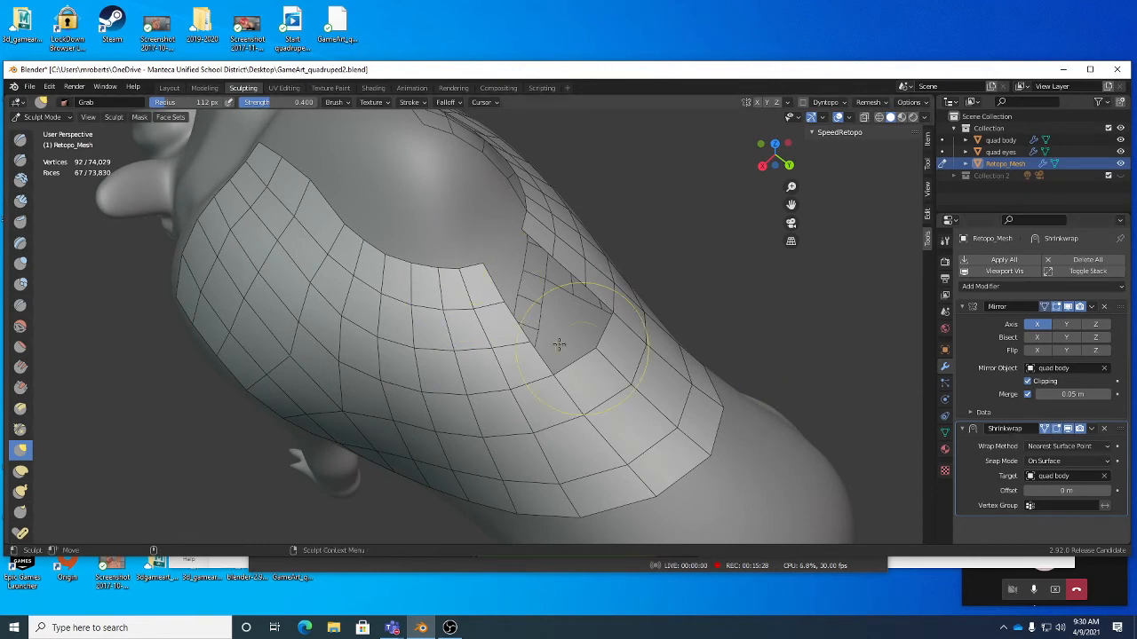
pyautogui.moveTo(558, 342)
pyautogui.mouseDown(button='middle')
pyautogui.moveTo(502, 286)
pyautogui.moveTo(361, 213)
pyautogui.moveTo(406, 192)
pyautogui.mouseUp(button='middle')
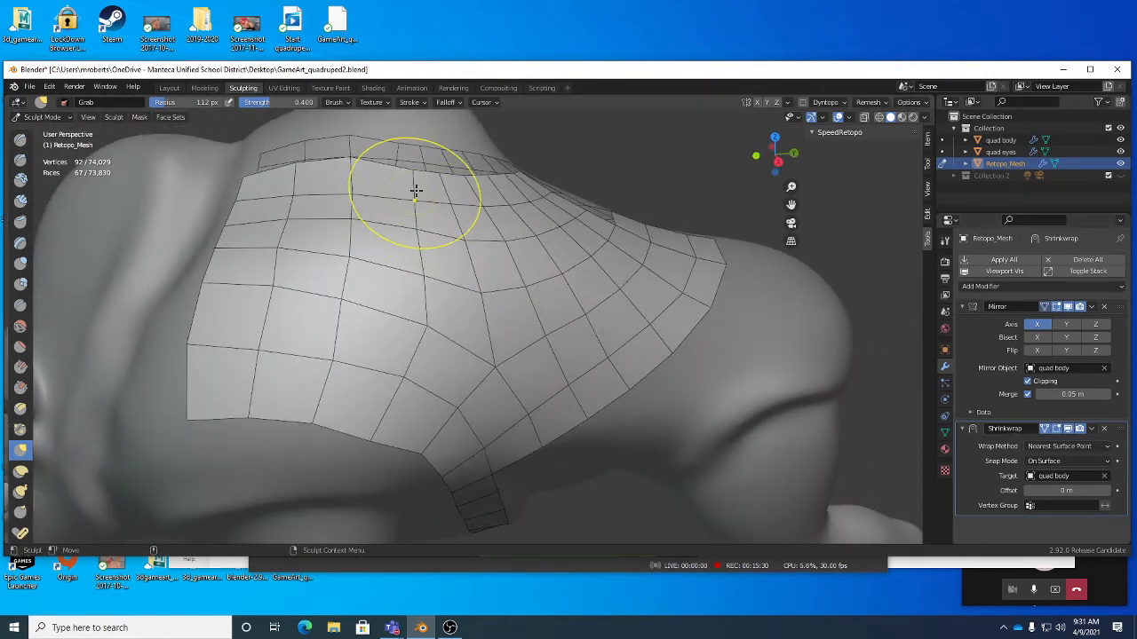
pyautogui.moveTo(413, 185)
pyautogui.mouseDown()
pyautogui.moveTo(368, 172)
pyautogui.moveTo(418, 221)
pyautogui.moveTo(418, 254)
pyautogui.mouseUp()
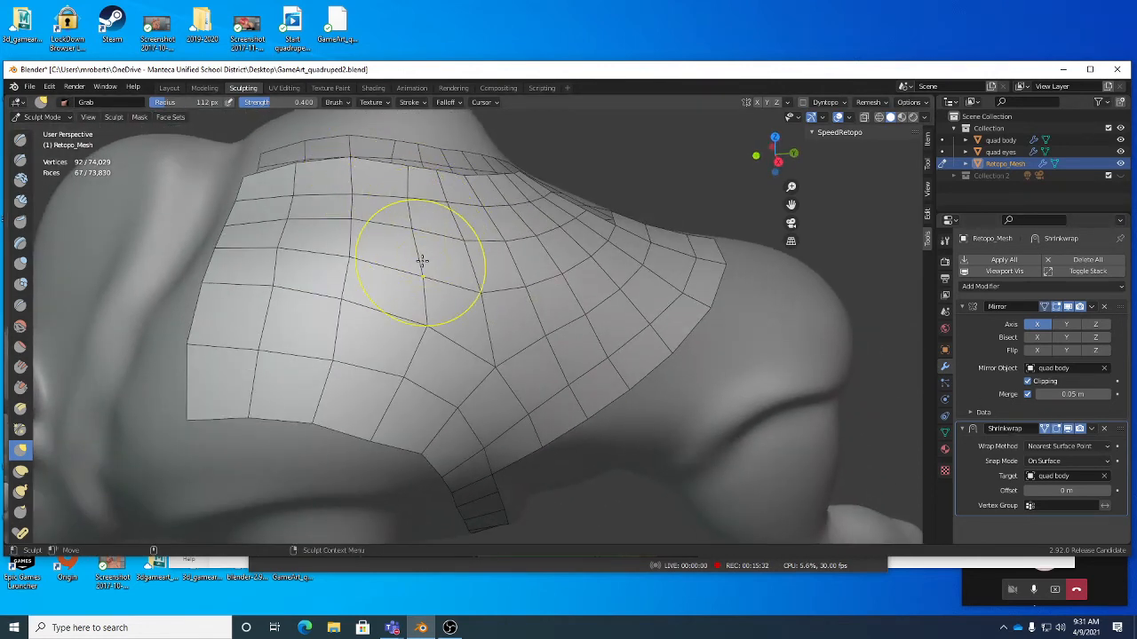
pyautogui.moveTo(418, 254); pyautogui.dragTo(409, 282, button='middle')
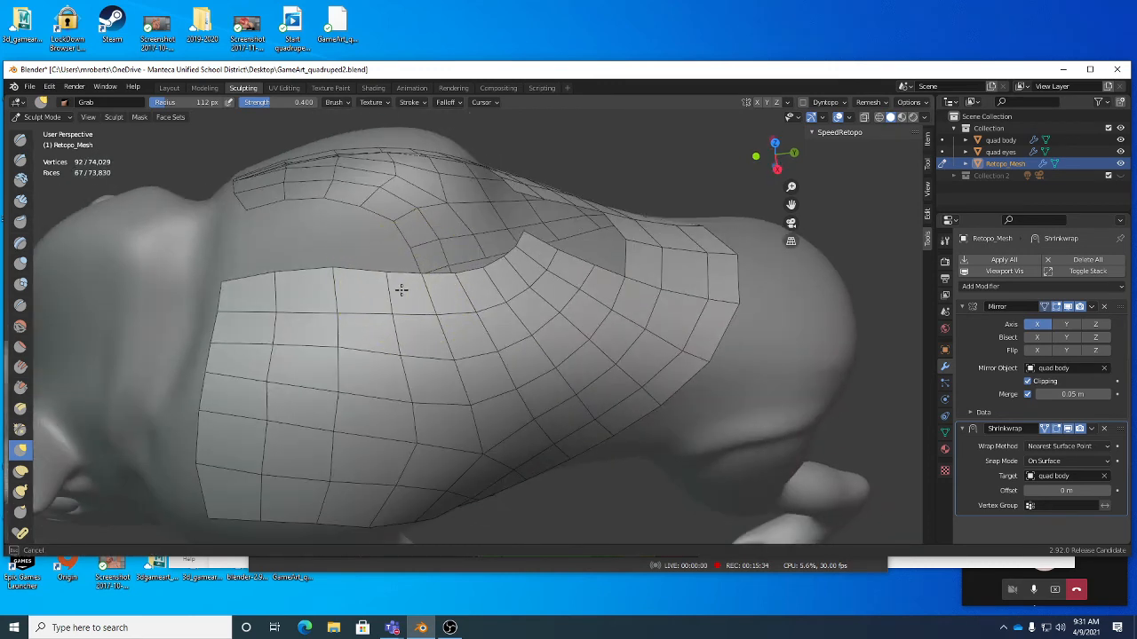
pyautogui.moveTo(394, 317); pyautogui.dragTo(507, 264, button='middle')
pyautogui.scroll(-5, 434, 267)
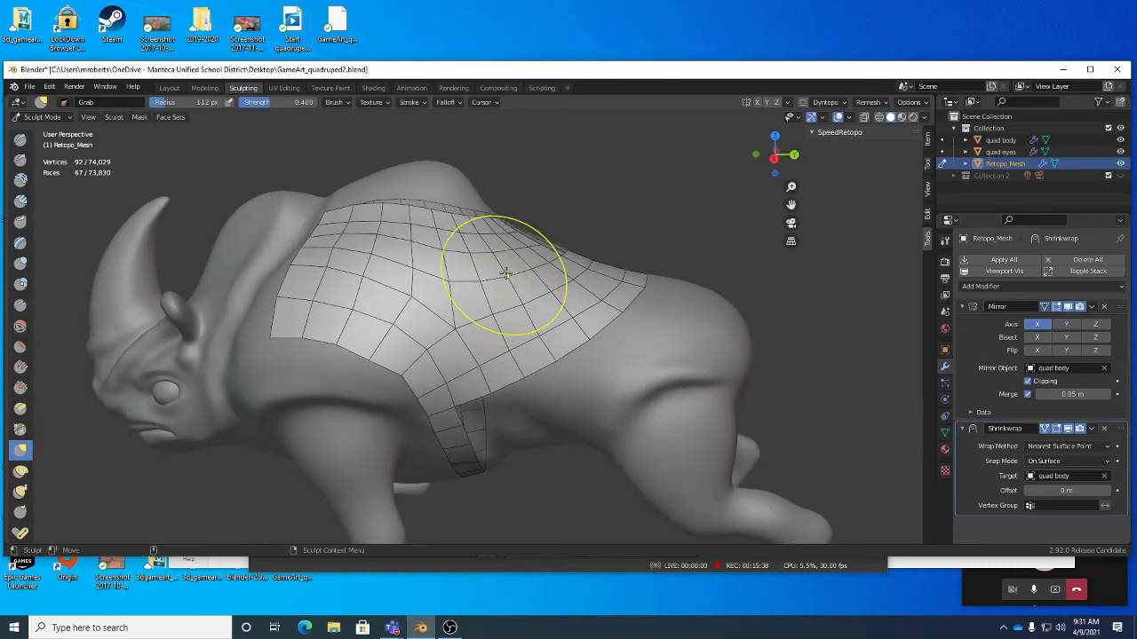
pyautogui.hotkey('ctrl', 's')
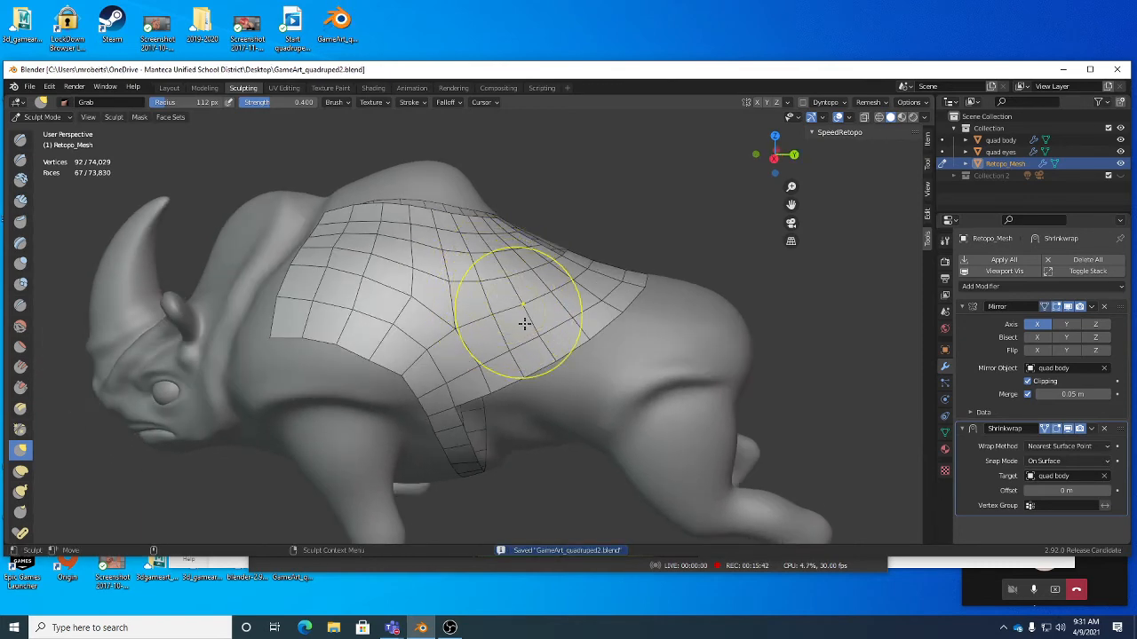
# Step: Return to Edit Mode, move one vertex on the shoulder patch's lower border slightly, and save the file
pyautogui.moveTo(525, 323); pyautogui.dragTo(514, 353, button='middle')
pyautogui.press('Tab')
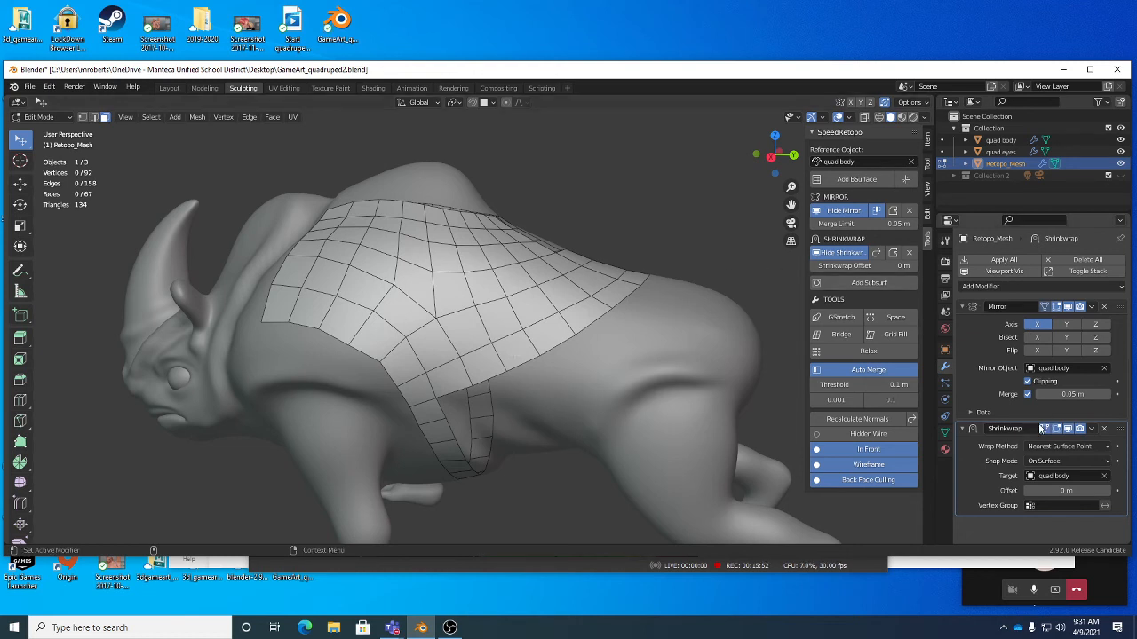
pyautogui.click(1070, 462)
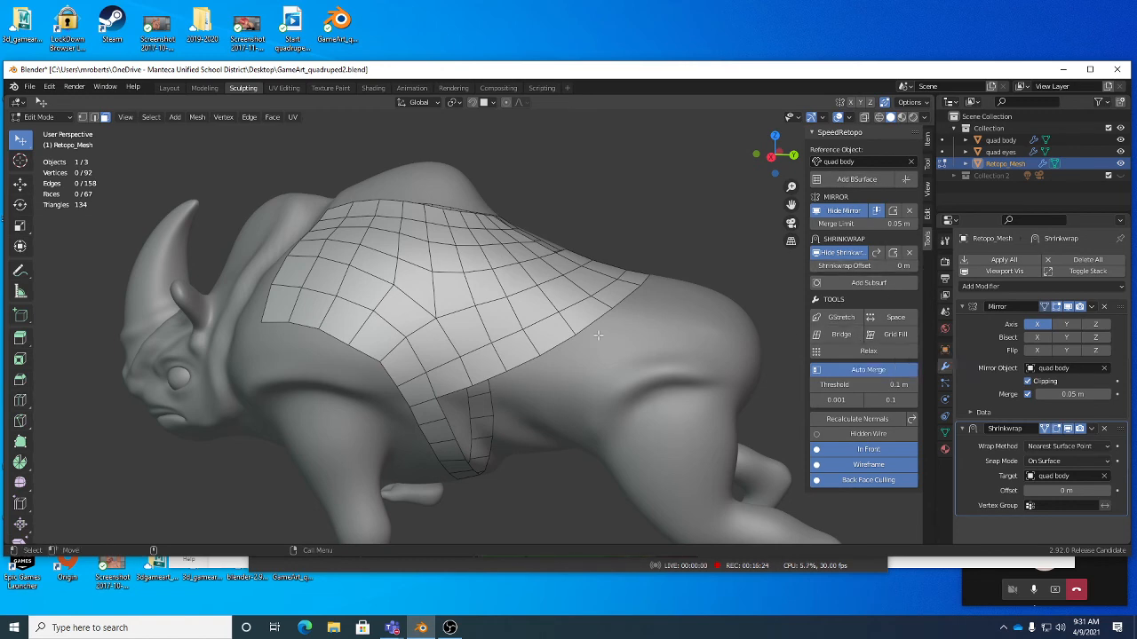
pyautogui.moveTo(622, 364); pyautogui.dragTo(417, 323, button='middle')
pyautogui.press('1')
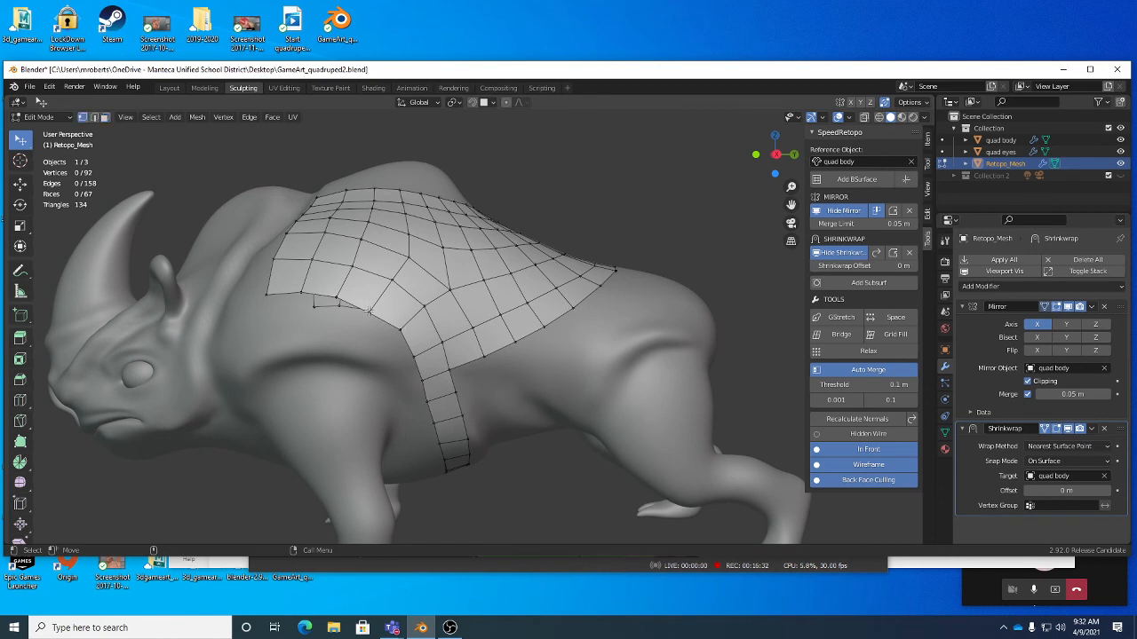
pyautogui.moveTo(369, 311); pyautogui.dragTo(373, 313)
pyautogui.moveTo(373, 312); pyautogui.dragTo(544, 327, button='middle')
pyautogui.hotkey('ctrl', 's')
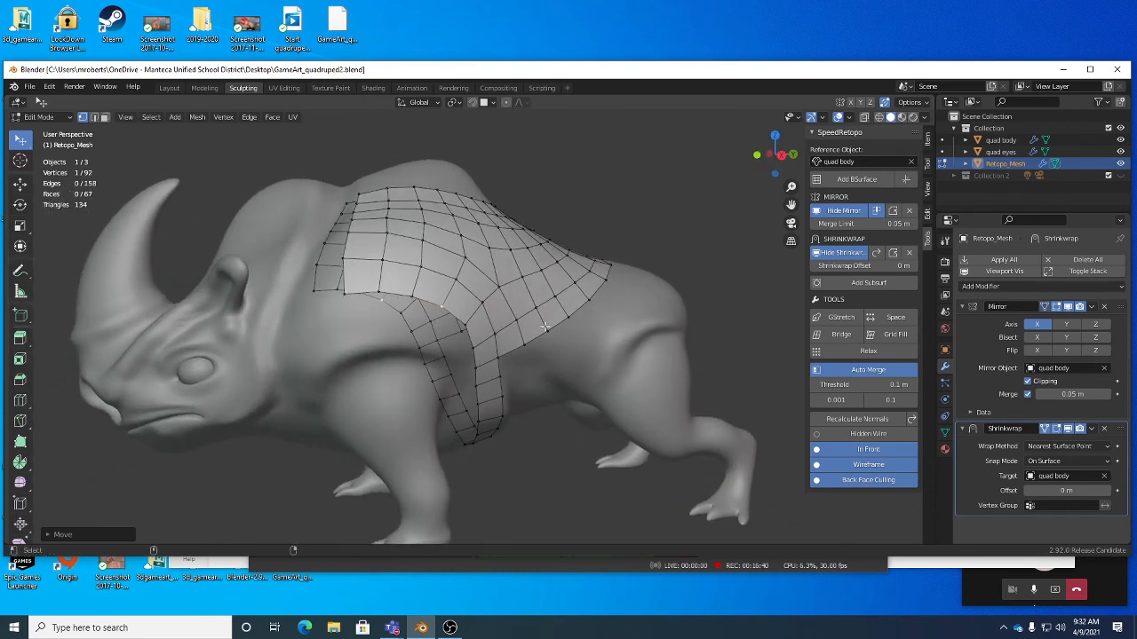
pyautogui.hotkey('ctrl', 's')
pyautogui.moveTo(533, 351); pyautogui.dragTo(240, 289, button='middle')
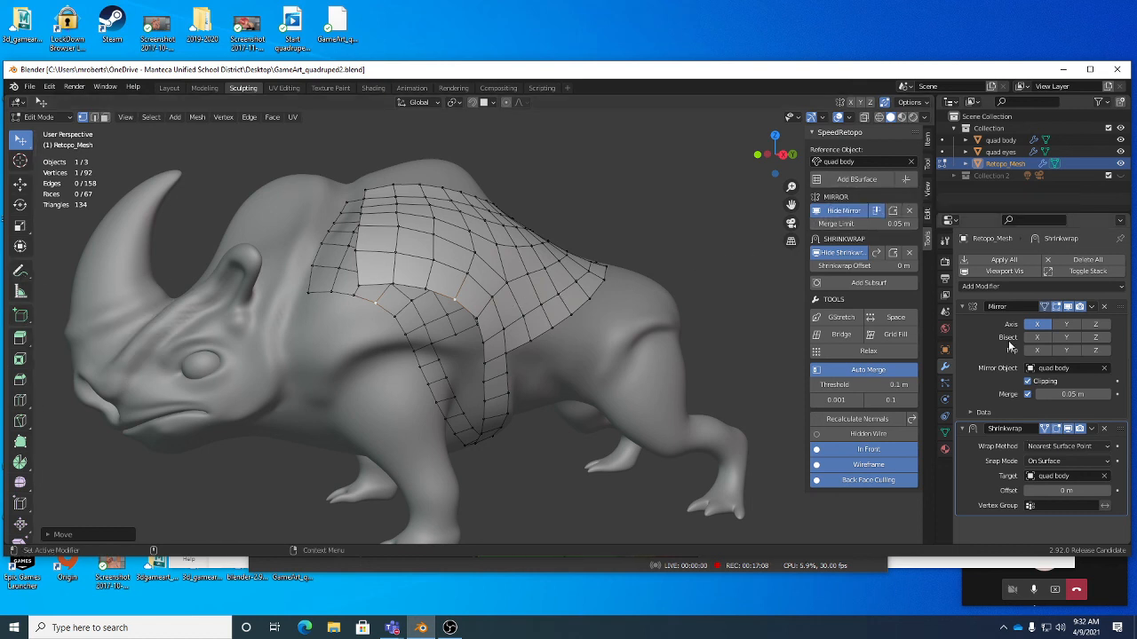
pyautogui.moveTo(580, 324); pyautogui.dragTo(540, 348, button='middle')
pyautogui.hotkey('ctrl', 's')
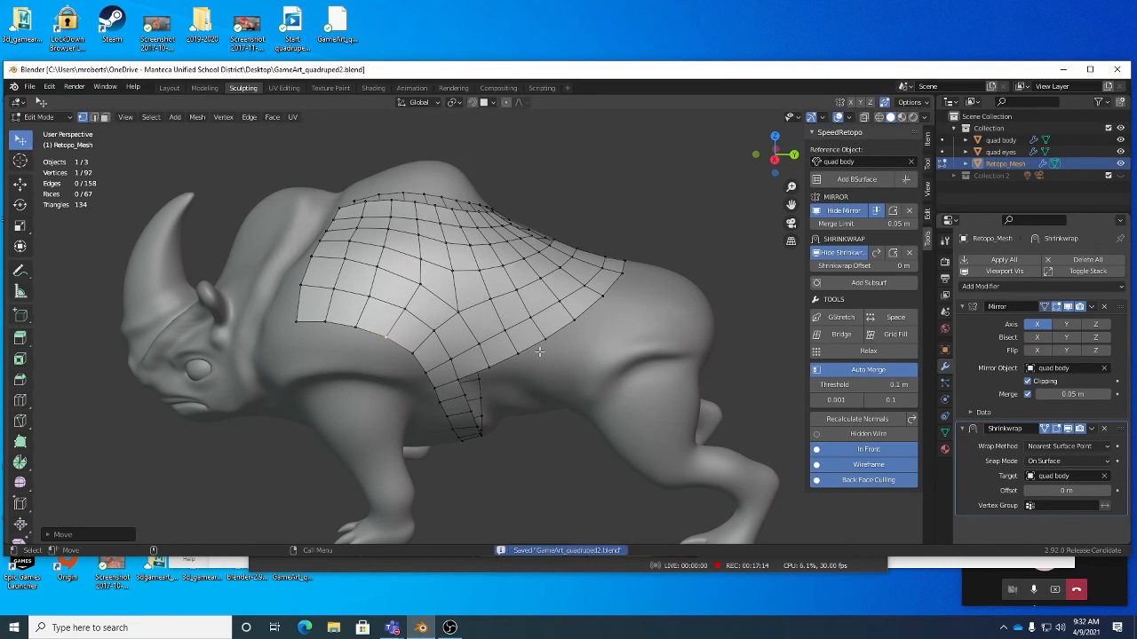
pyautogui.click(449, 628)
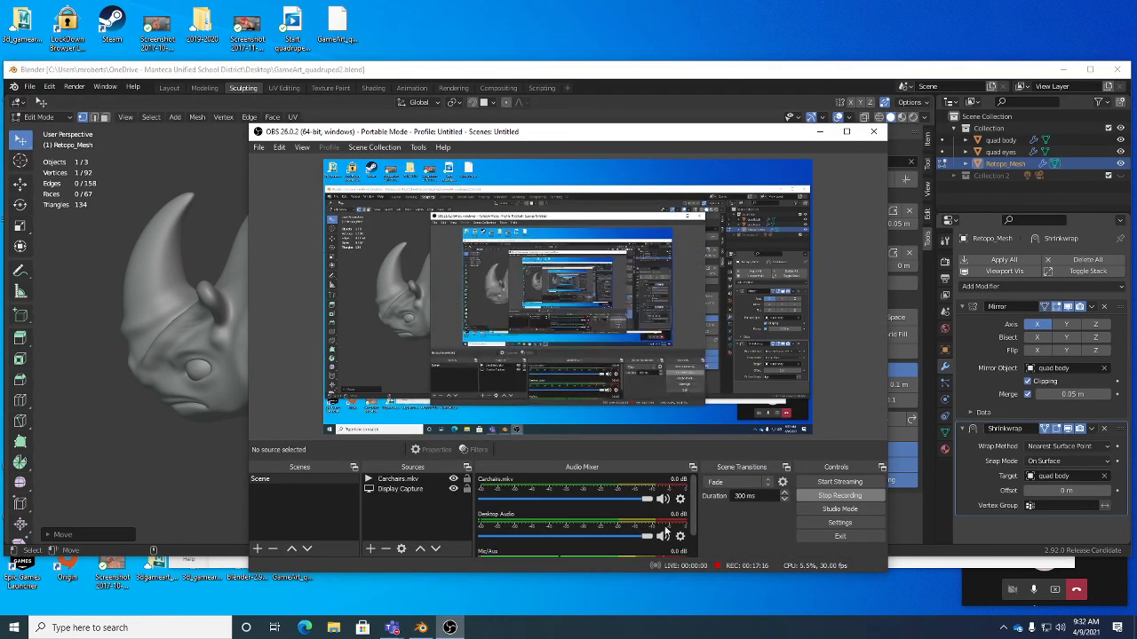